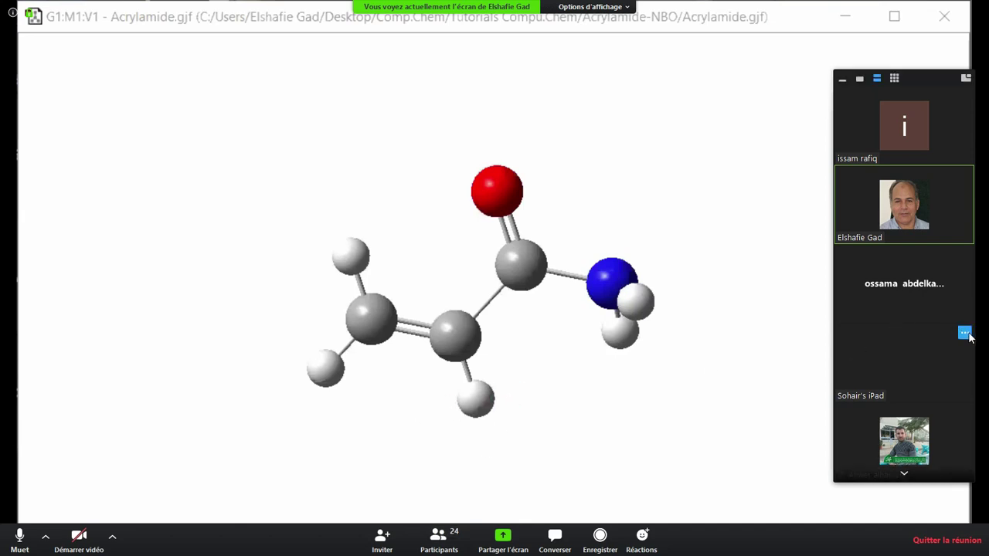
Maximize the acrylamide molecule window and bring up its calculation commands
click(965, 333)
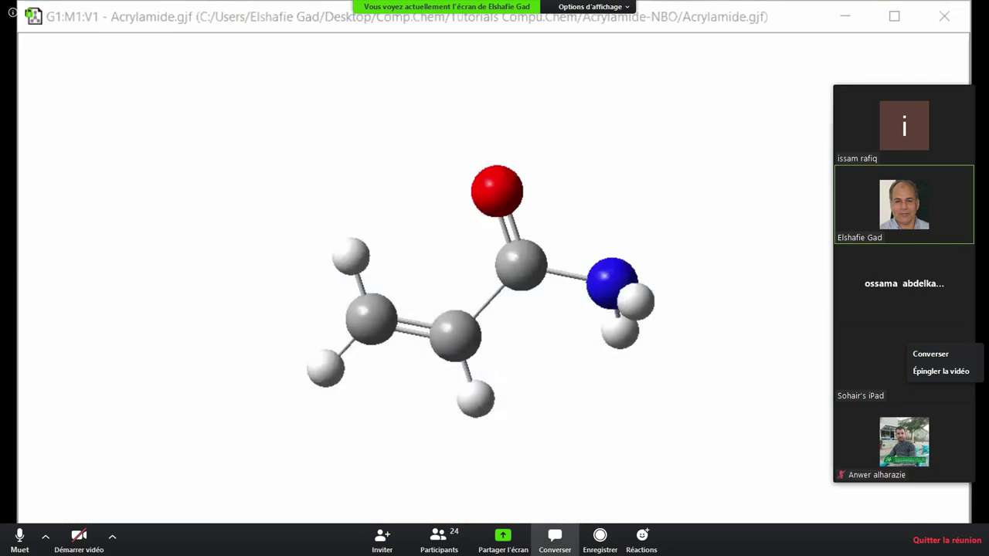
double_click(715, 22)
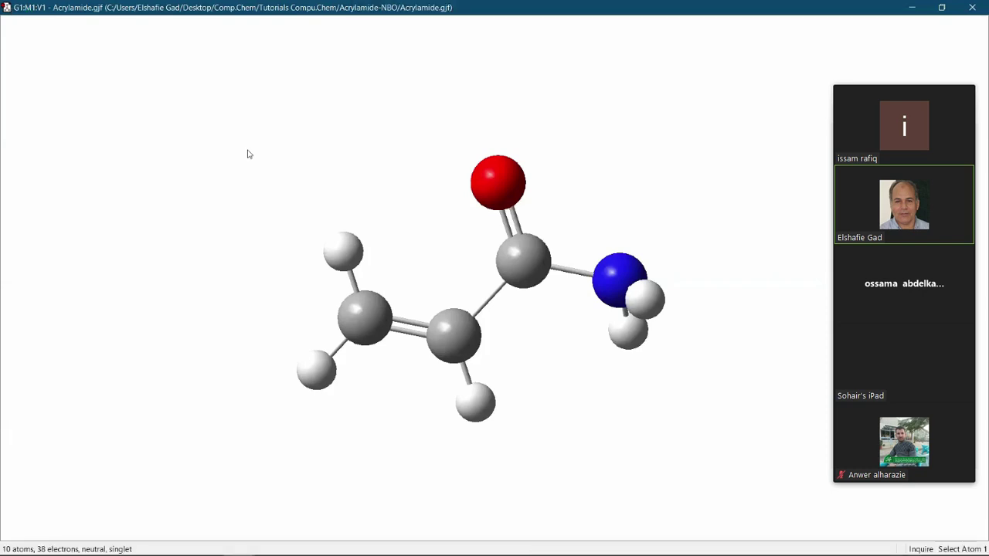
right_click(248, 154)
mouse_move(263, 222)
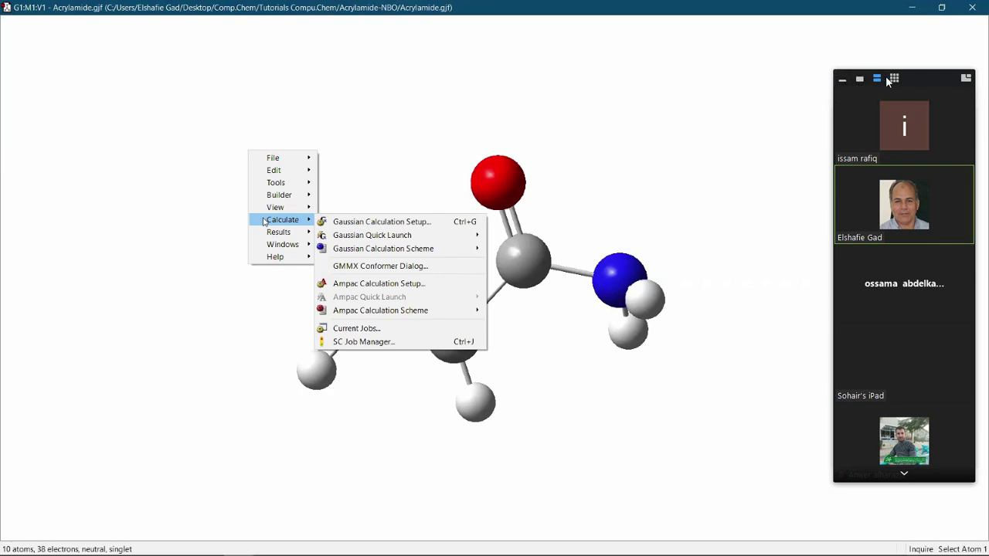
Cycle the meeting's video panel through its layouts and collapse it to the active-speaker label
click(965, 79)
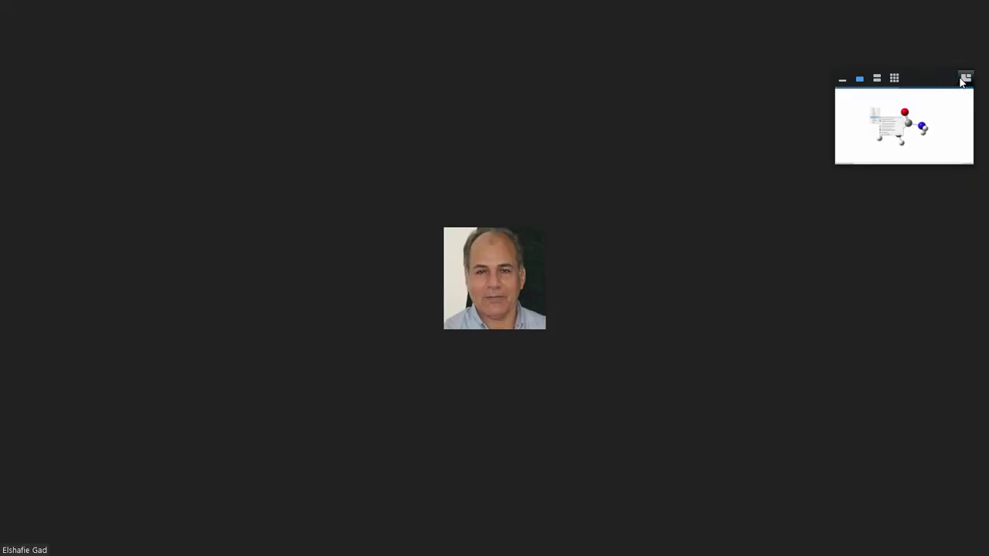
click(965, 79)
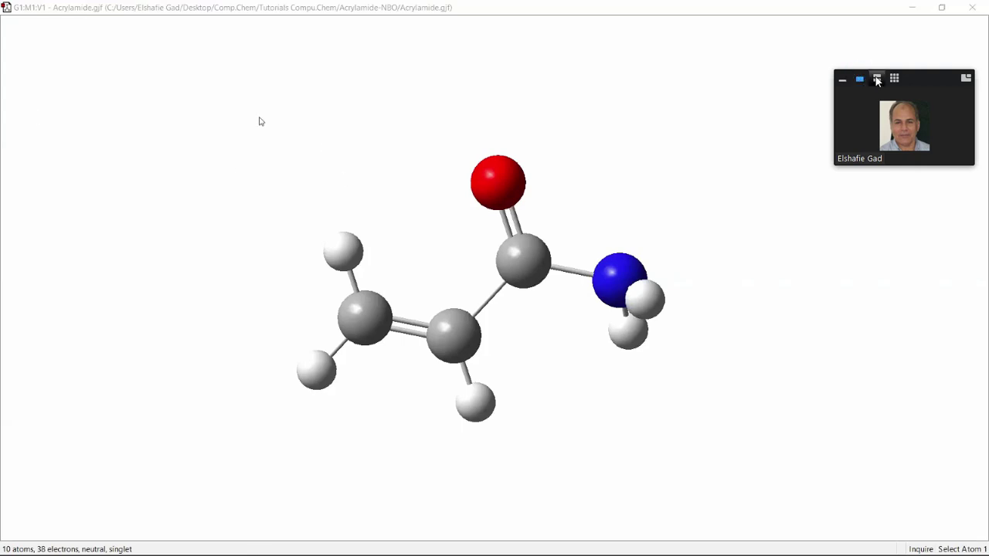
click(877, 78)
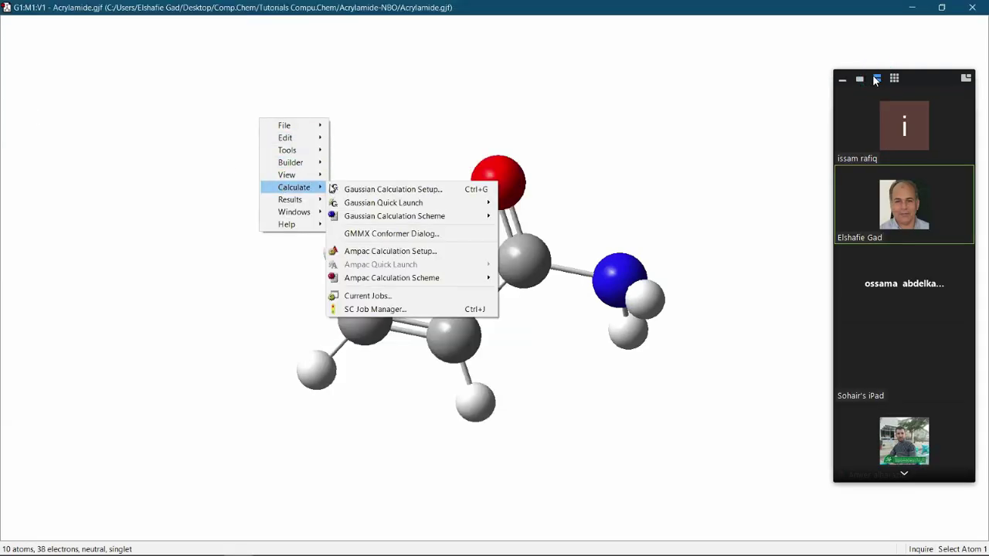
click(867, 79)
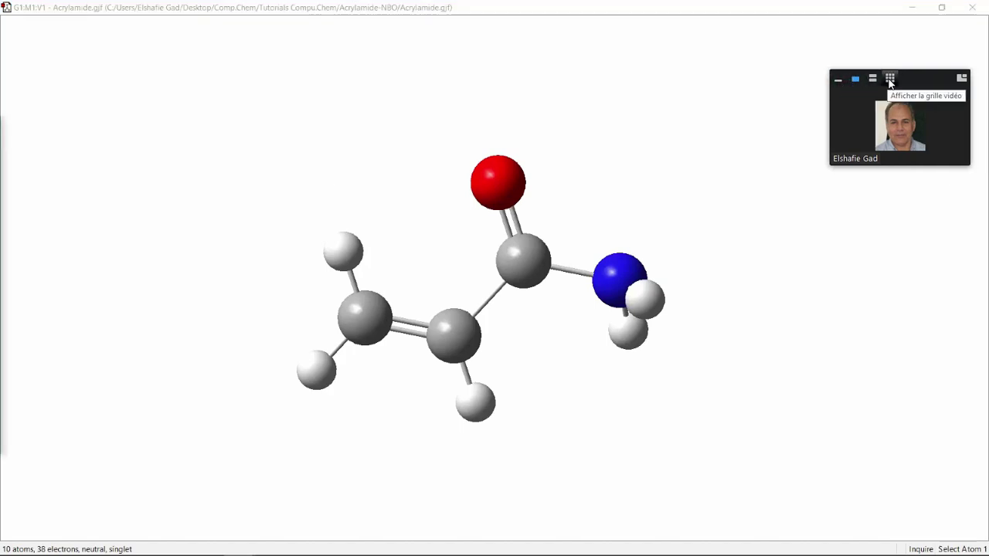
click(890, 79)
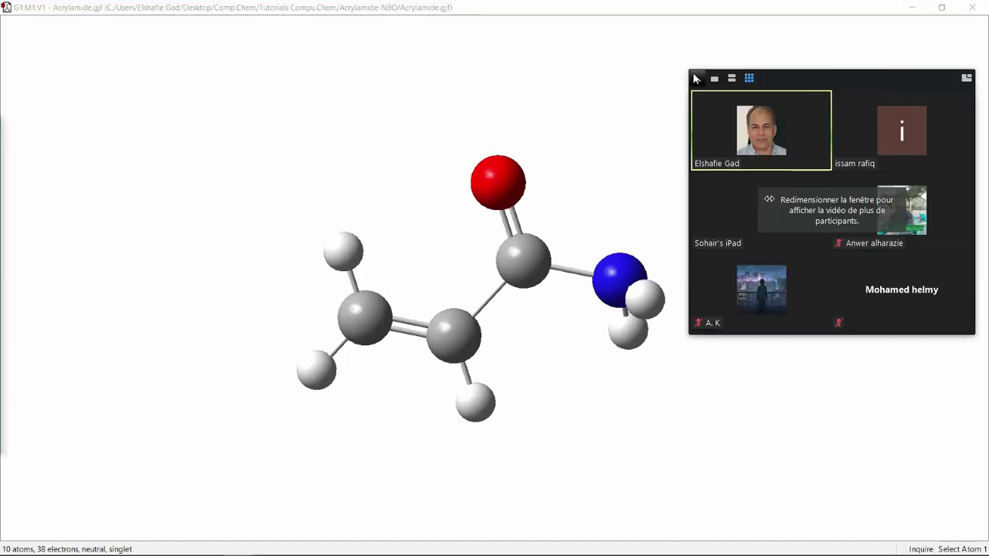
click(716, 79)
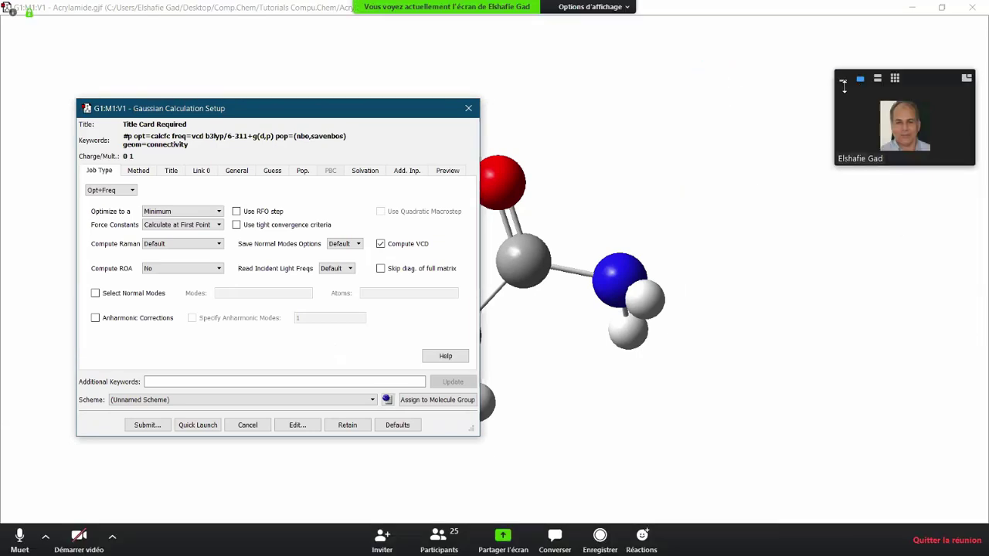
click(843, 81)
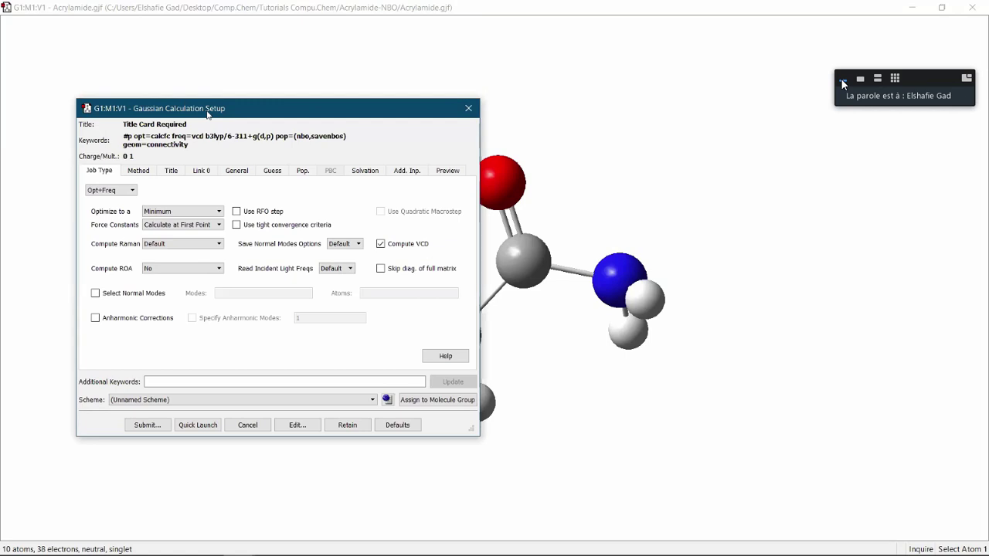
Shift the Gaussian Calculation Setup dialog and set the job type to Opt+Freq with force constants calculated at the first point
drag(207, 114, 307, 120)
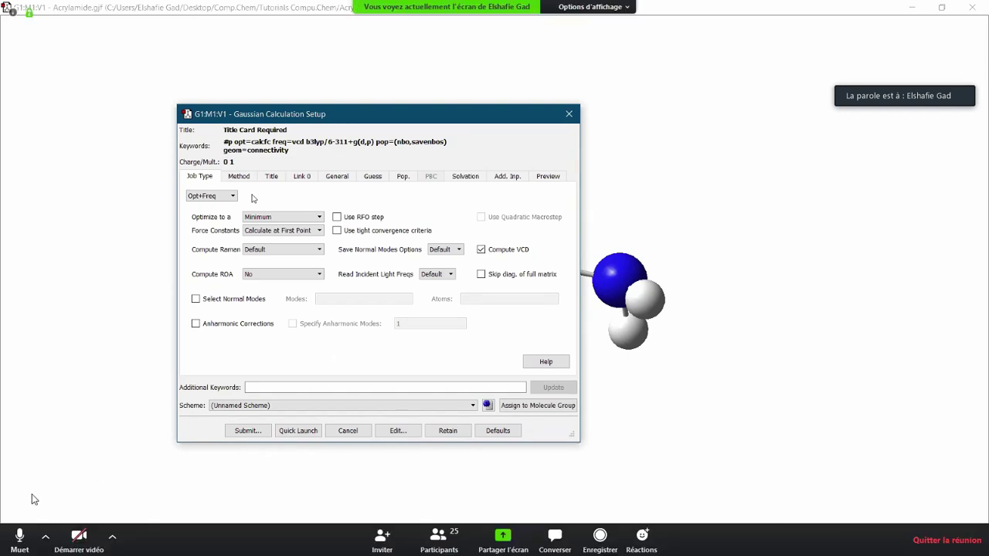
click(20, 536)
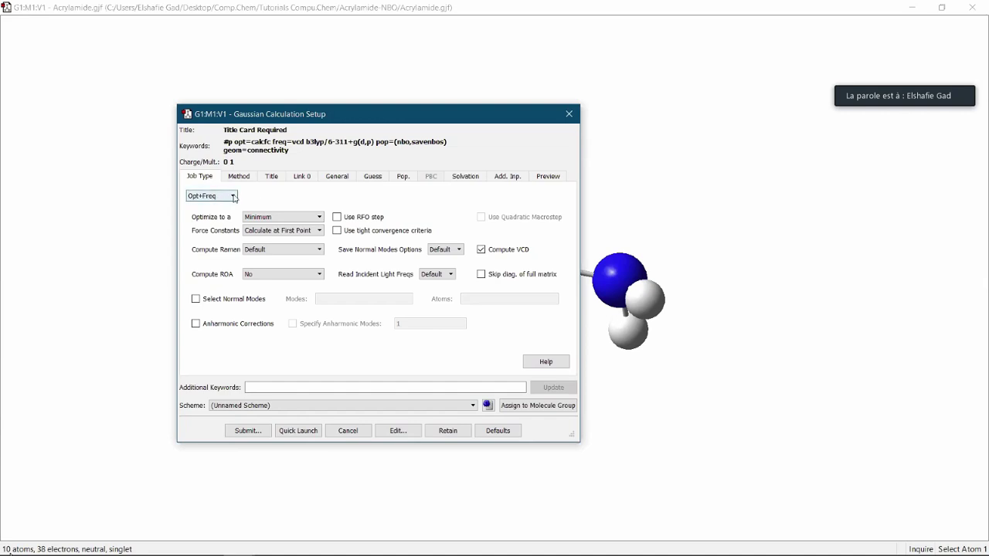
click(230, 198)
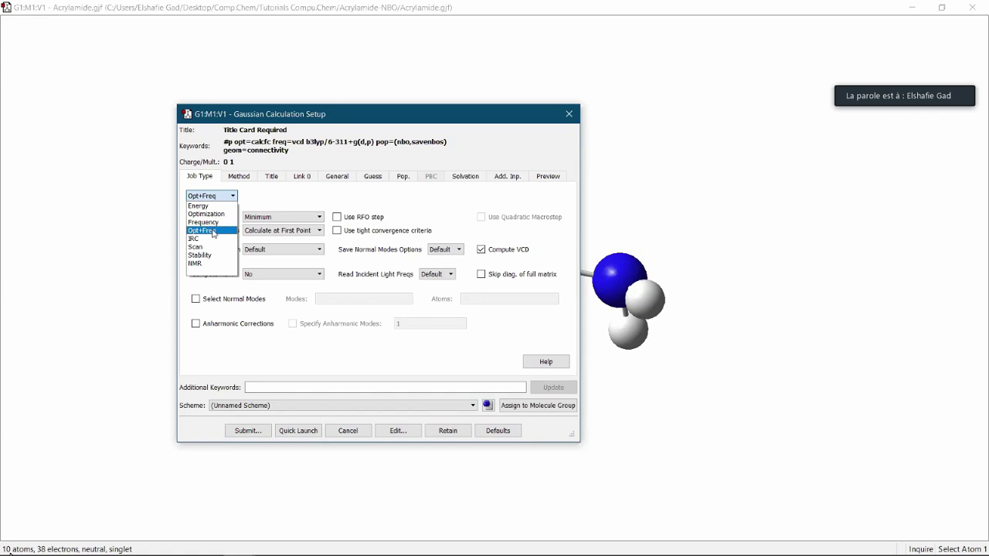
click(214, 231)
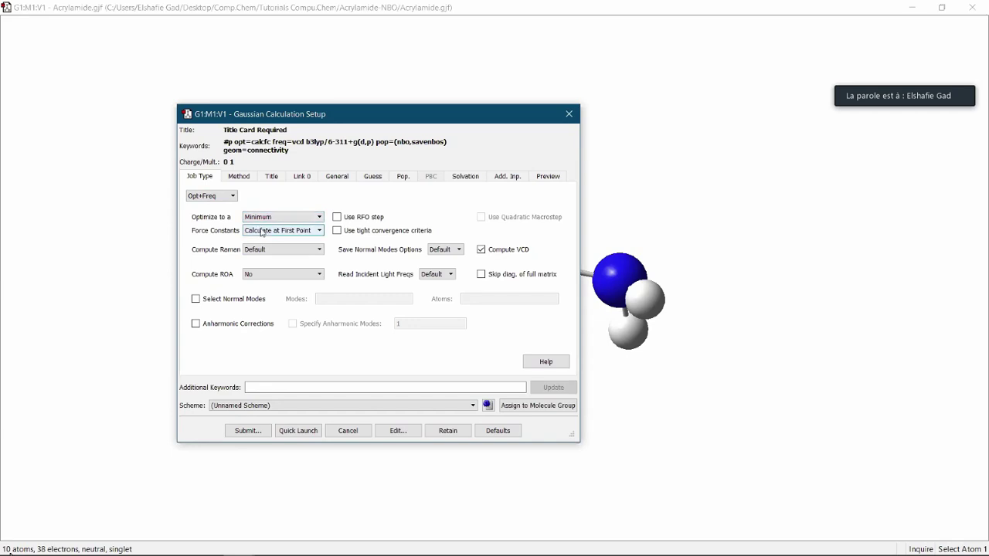
click(268, 233)
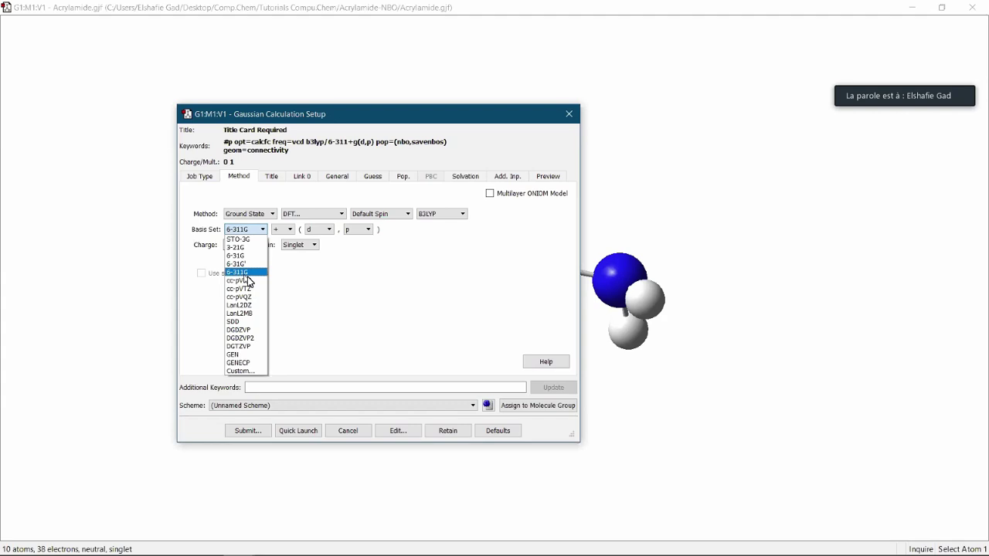
key(super)
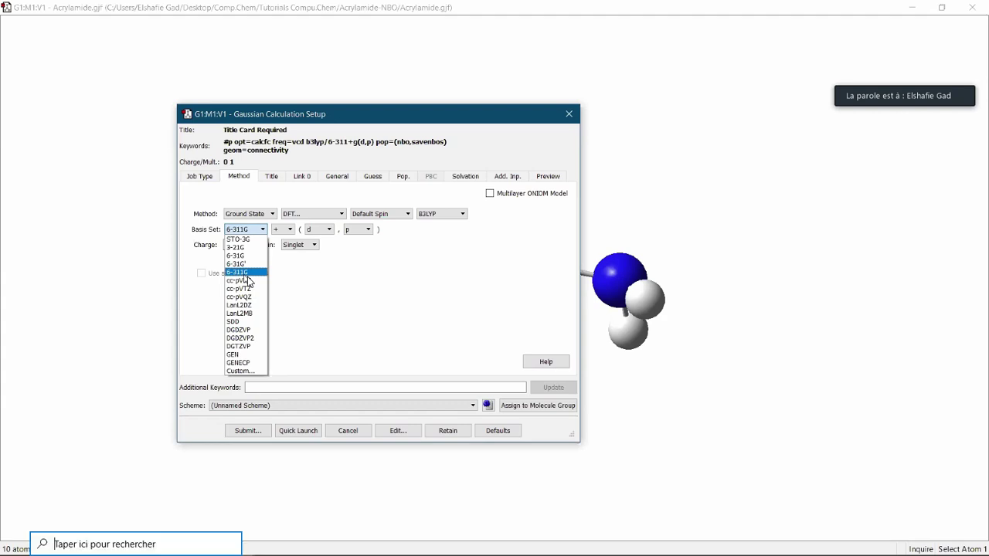
mouse_move(324, 544)
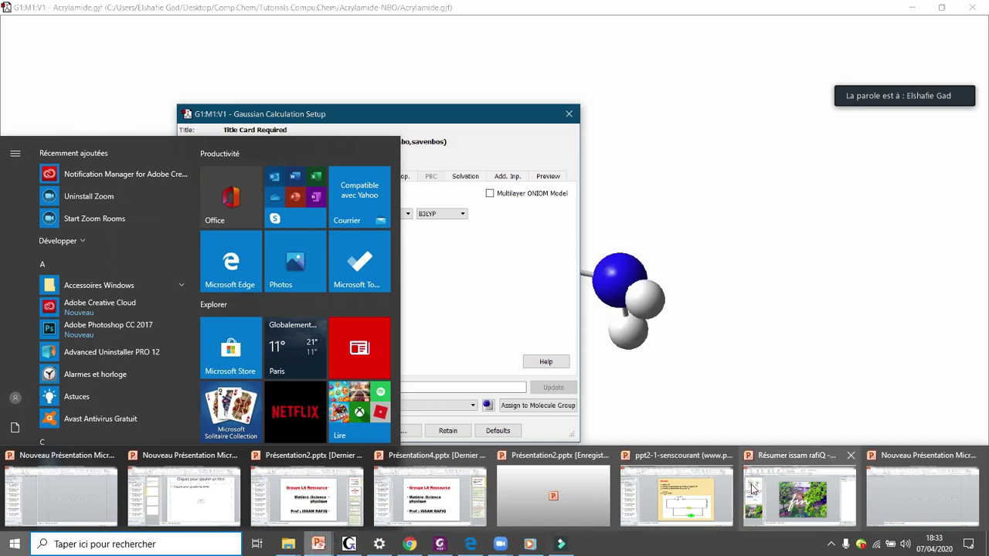
click(788, 488)
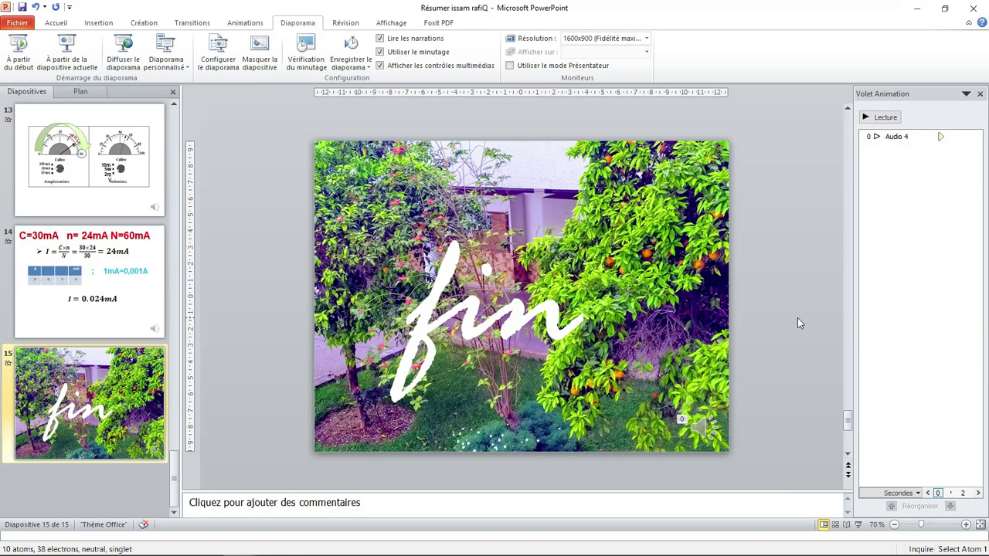
click(916, 8)
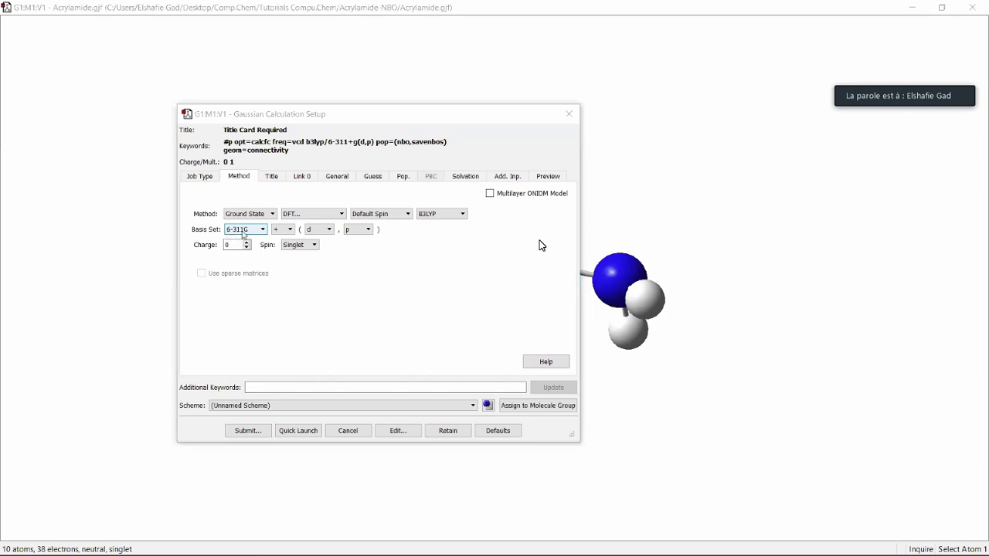
Set the diffuse function of the 6-311G basis set to +
click(282, 231)
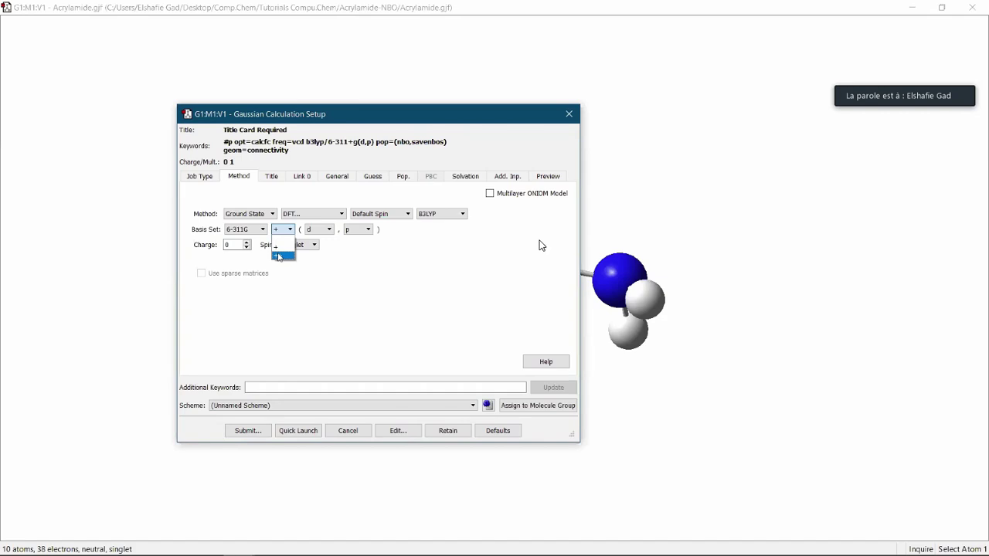
click(283, 248)
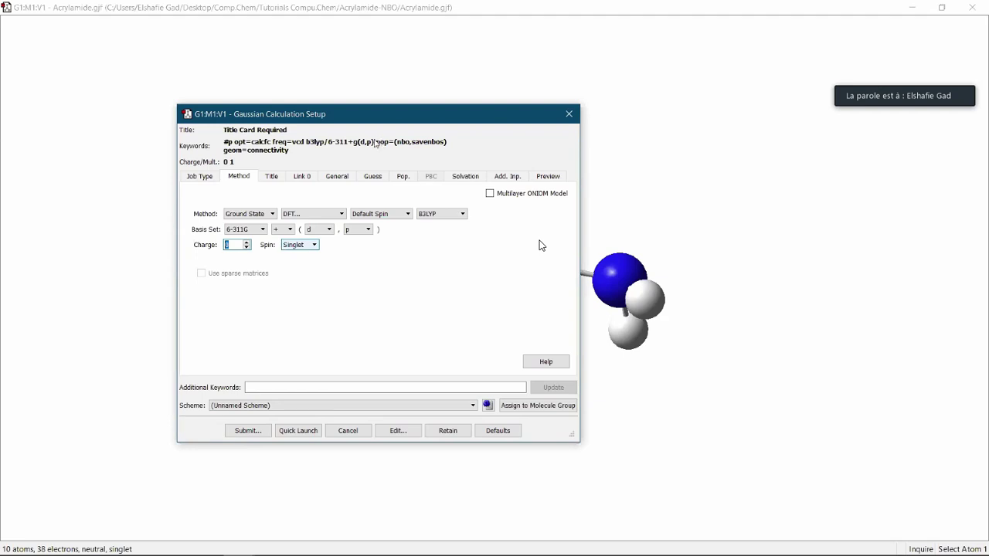
Review the general and guess settings and configure the population analysis for Full NBO, saving NBOs to the checkpoint file
click(329, 177)
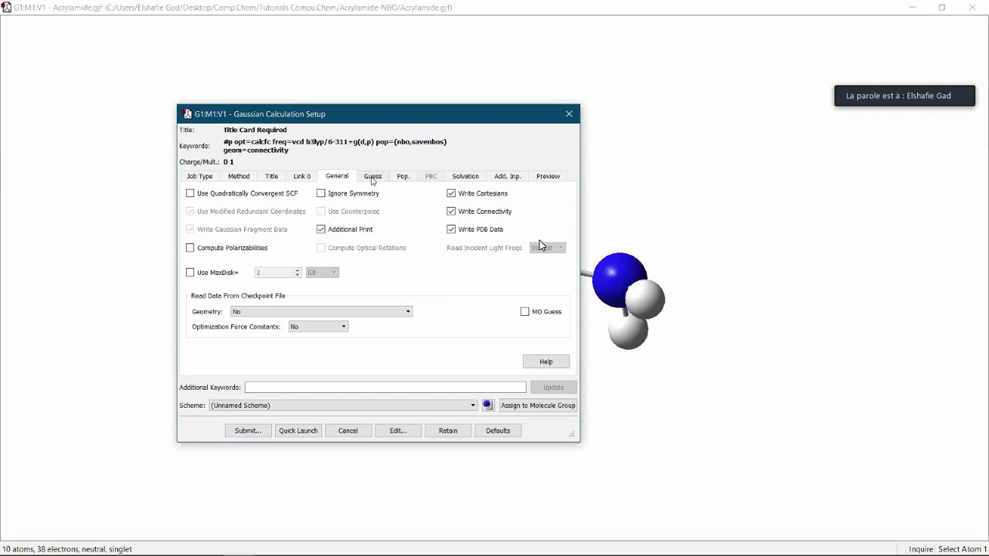
click(373, 177)
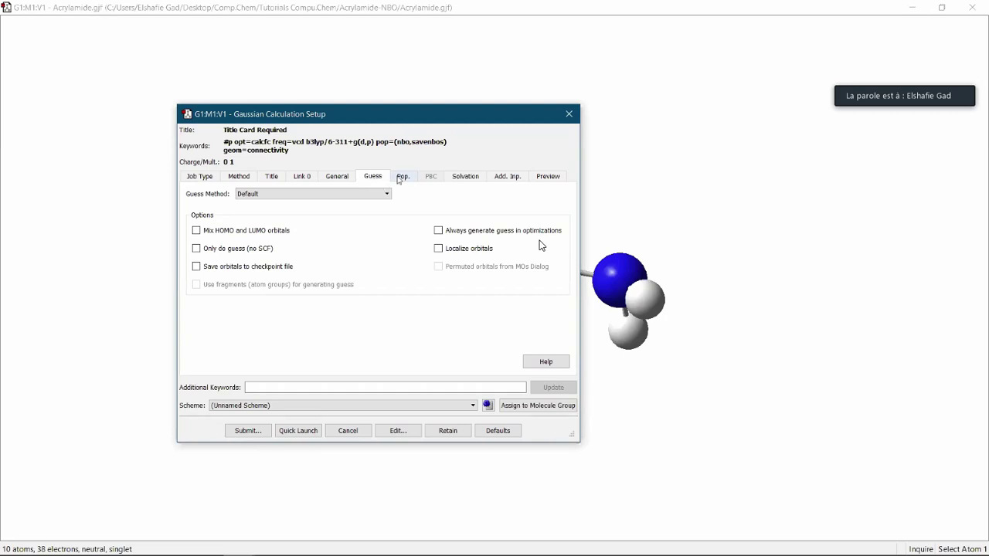
click(400, 177)
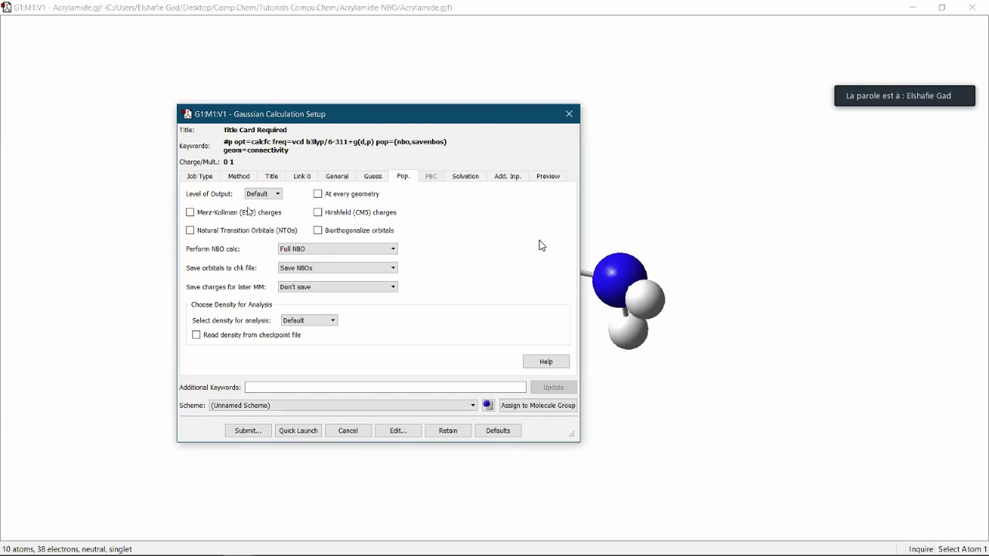
click(307, 253)
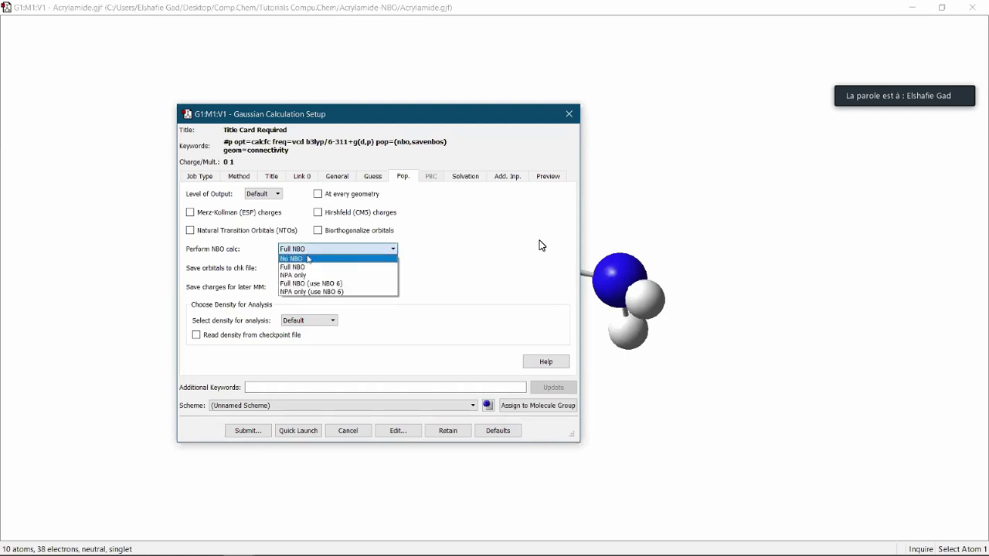
click(308, 249)
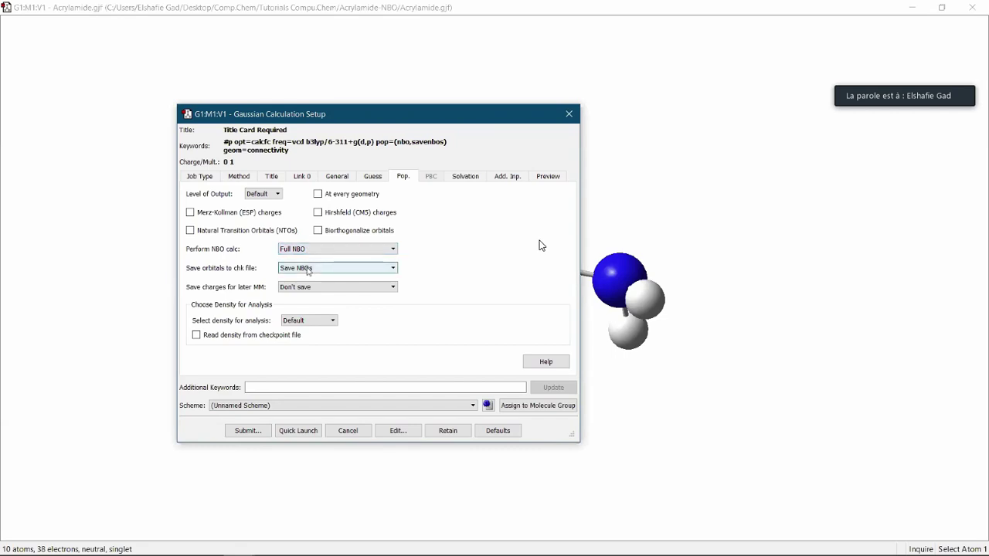
click(307, 269)
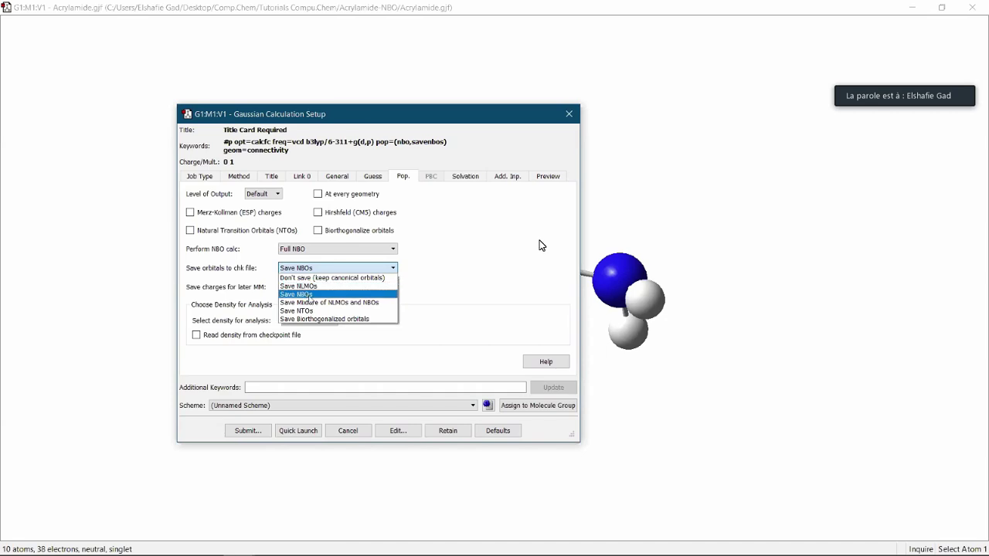
click(309, 295)
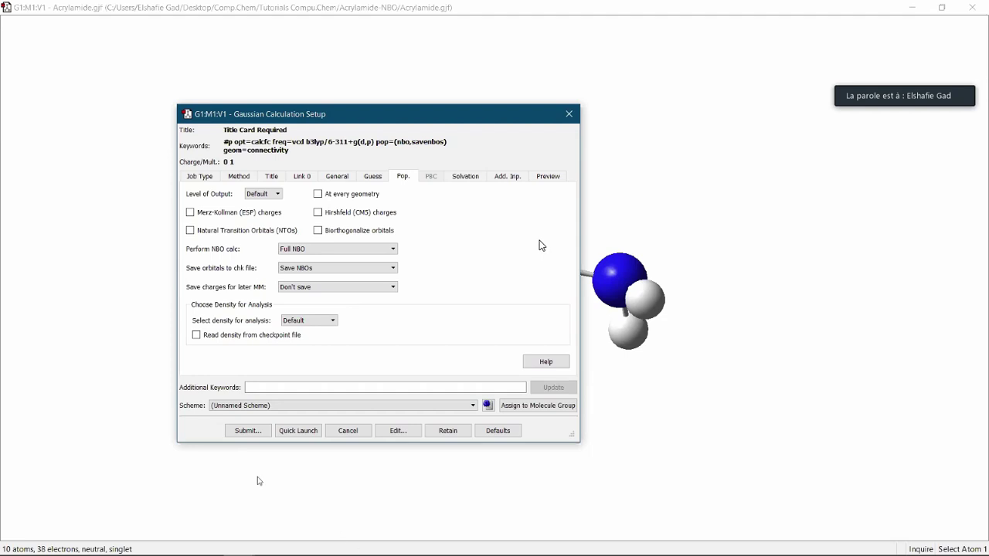
Start submitting the acrylamide calculation, cancel the submission and close the Gaussian Calculation Setup dialog
click(248, 431)
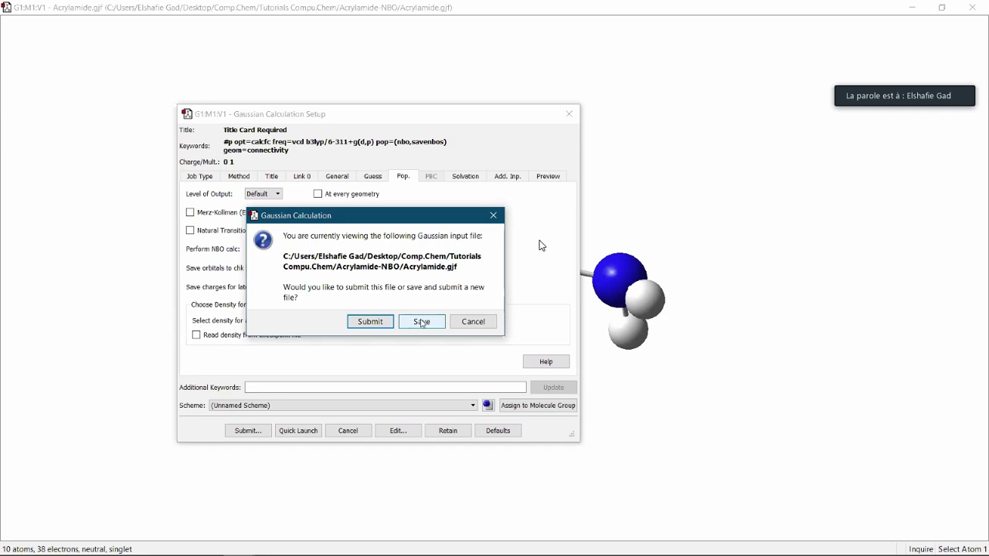
click(462, 322)
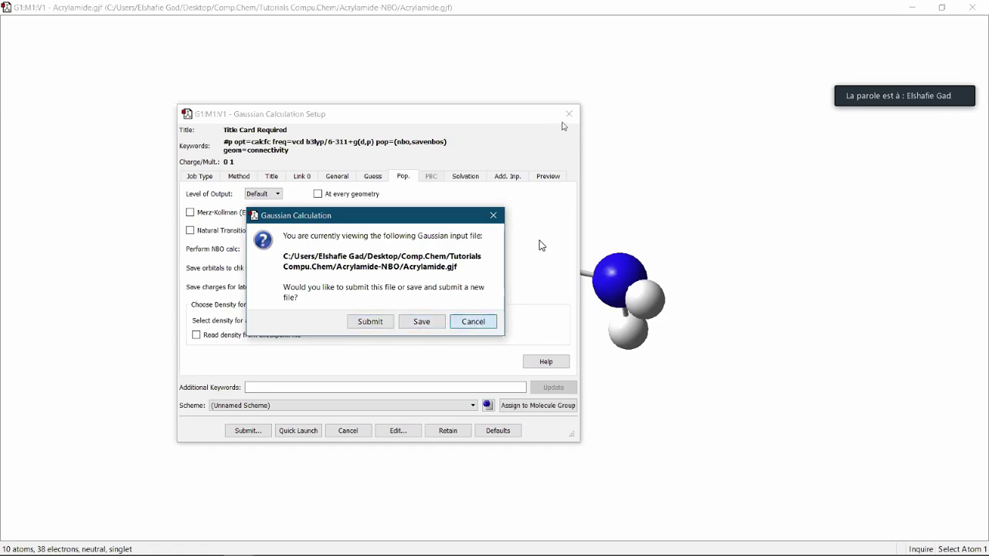
click(569, 114)
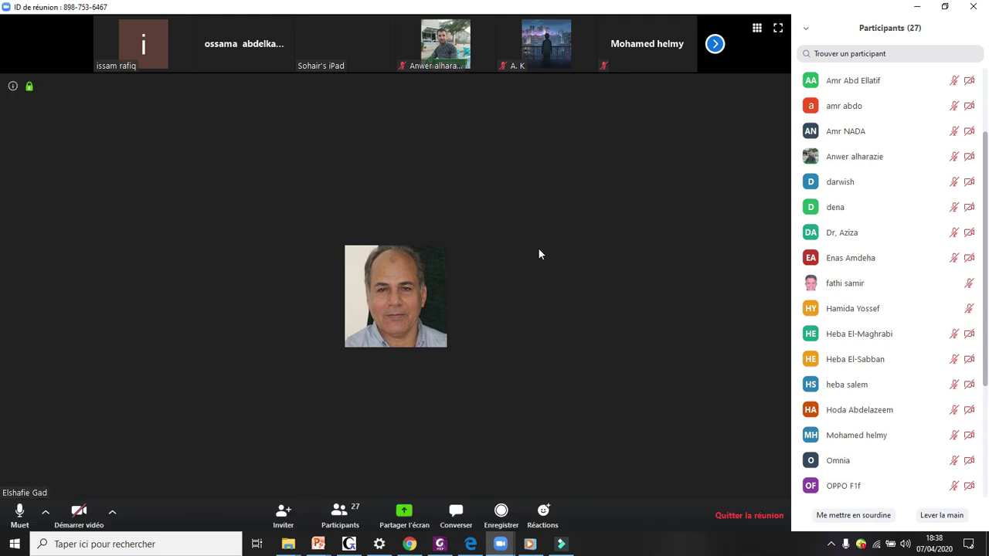
Show the meeting in full screen and check the participants list, closing it again
double_click(538, 249)
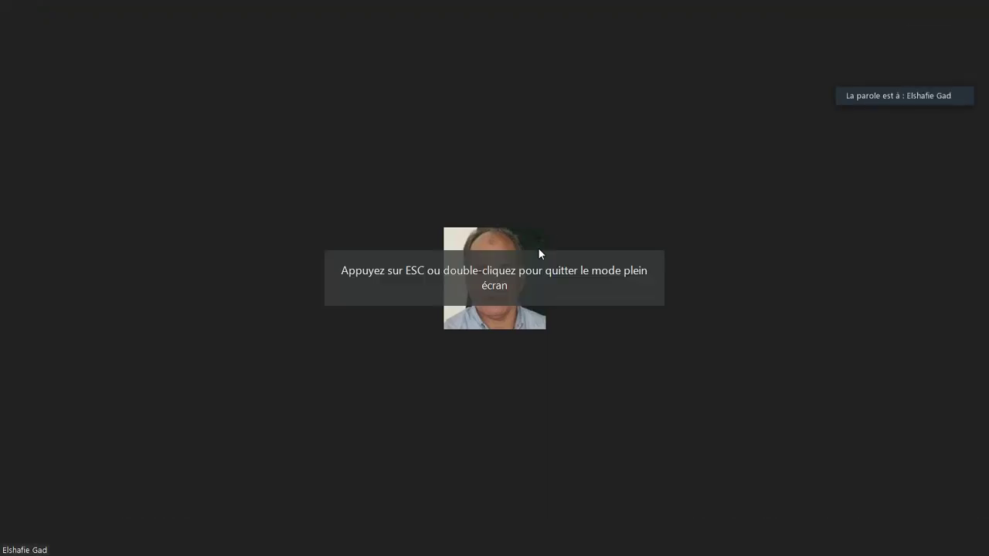
click(457, 390)
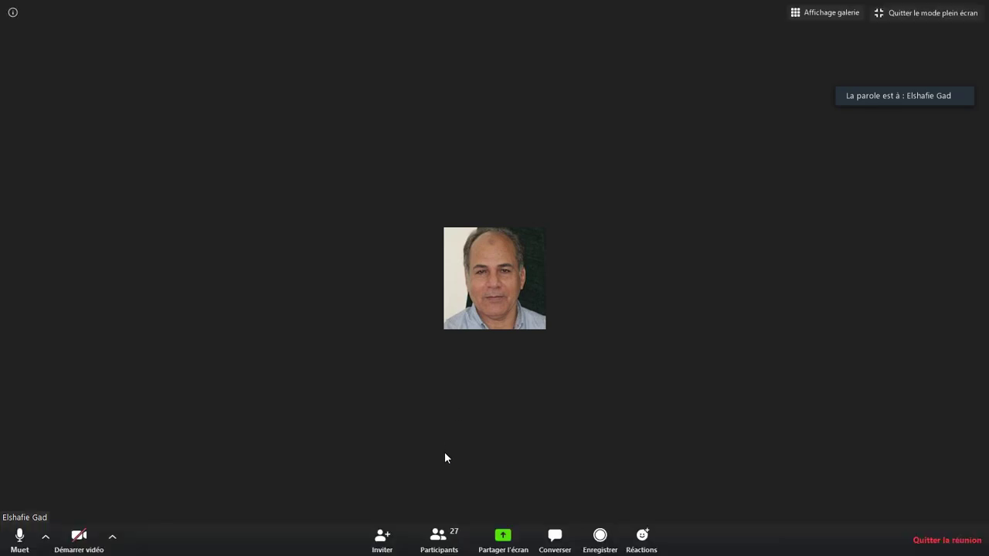
click(438, 537)
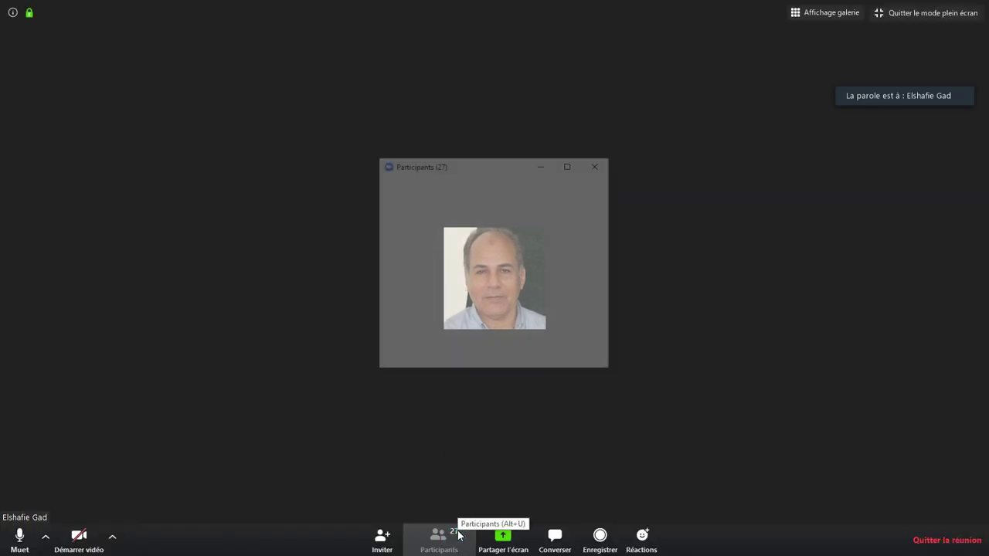
click(599, 163)
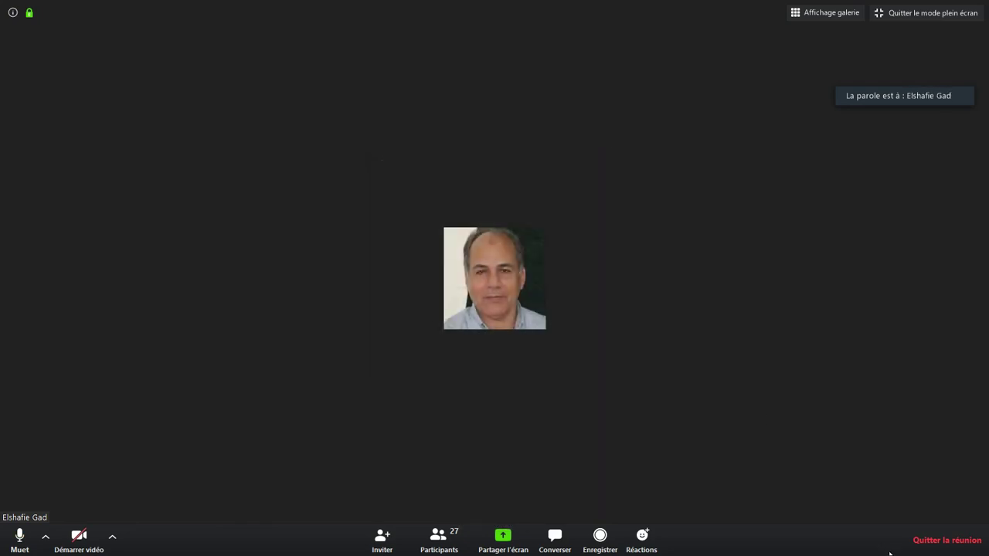
key(super)
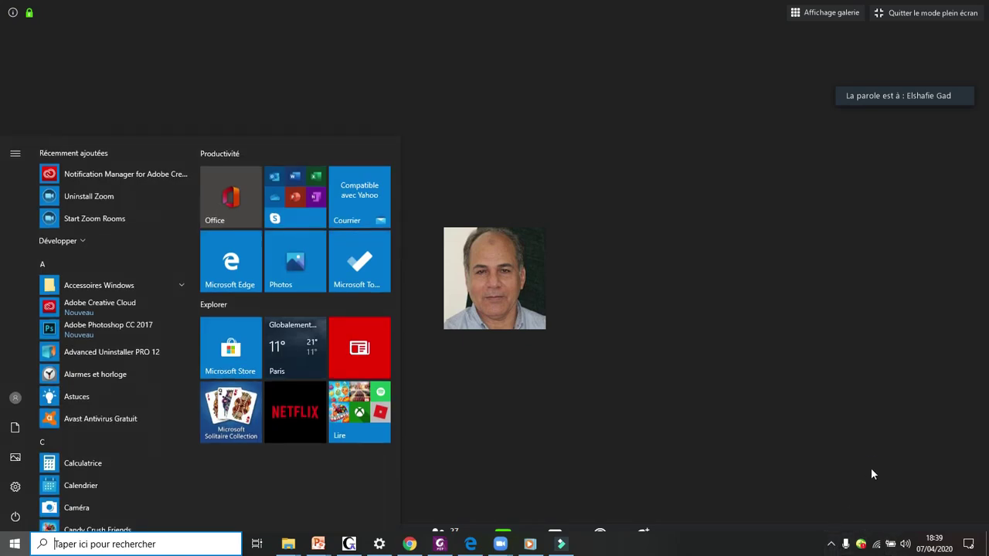
key(super)
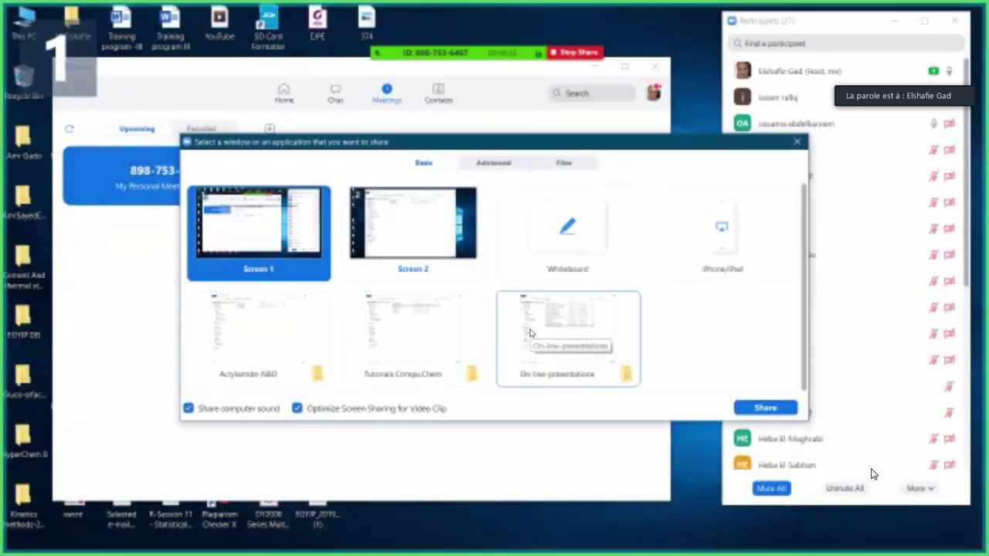
Share the Acrylamide-NBO folder window in the meeting and open its ACRYLAMIDE text document in a maximized window
click(270, 328)
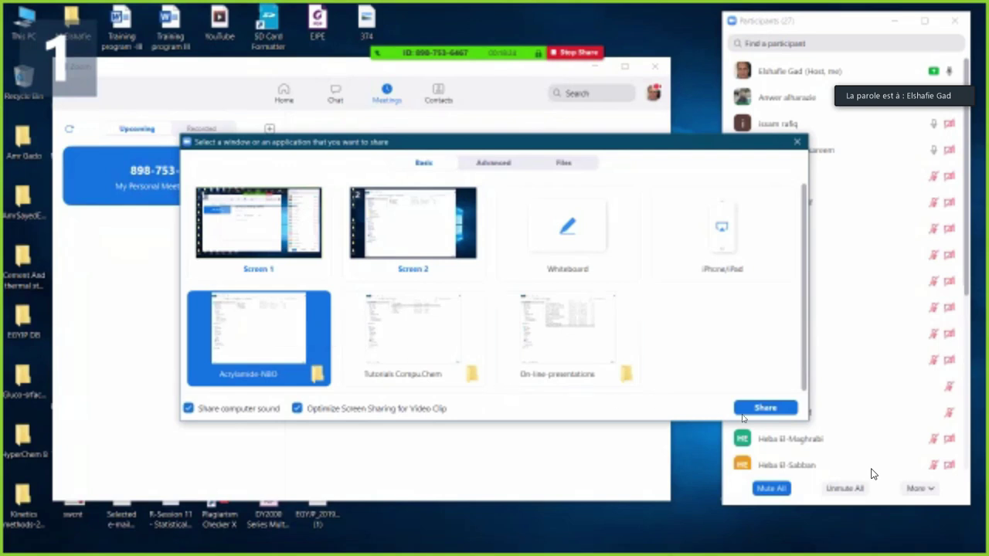
click(763, 408)
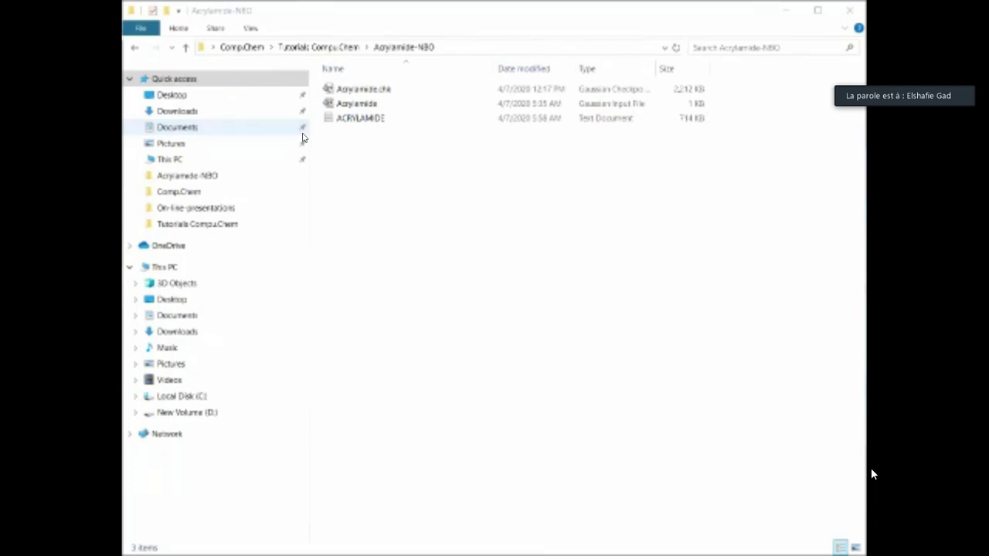
click(372, 123)
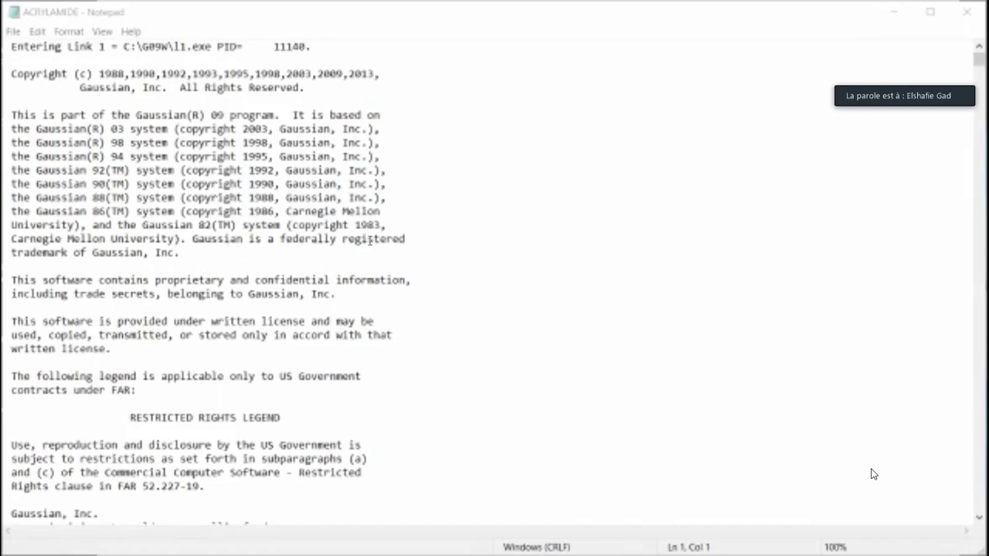
click(512, 13)
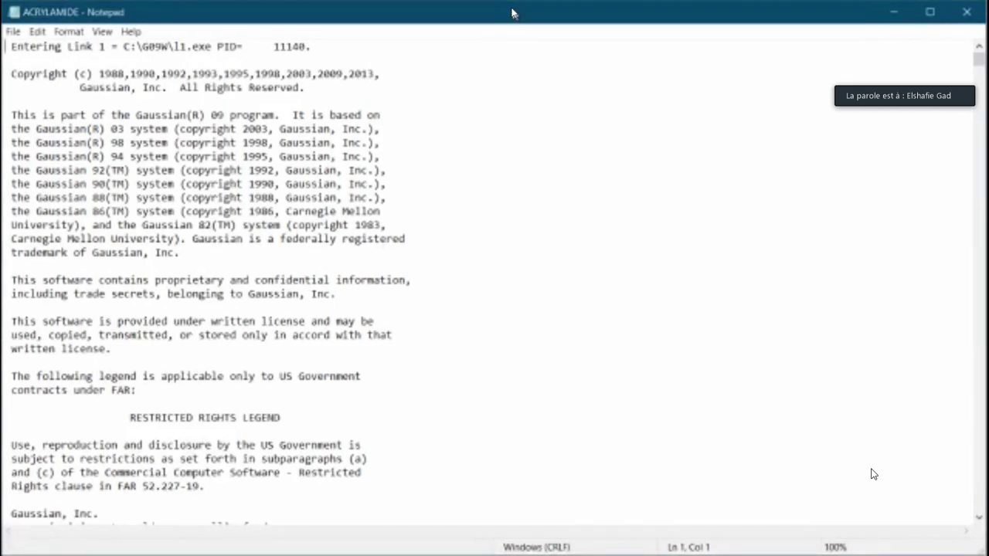
click(931, 13)
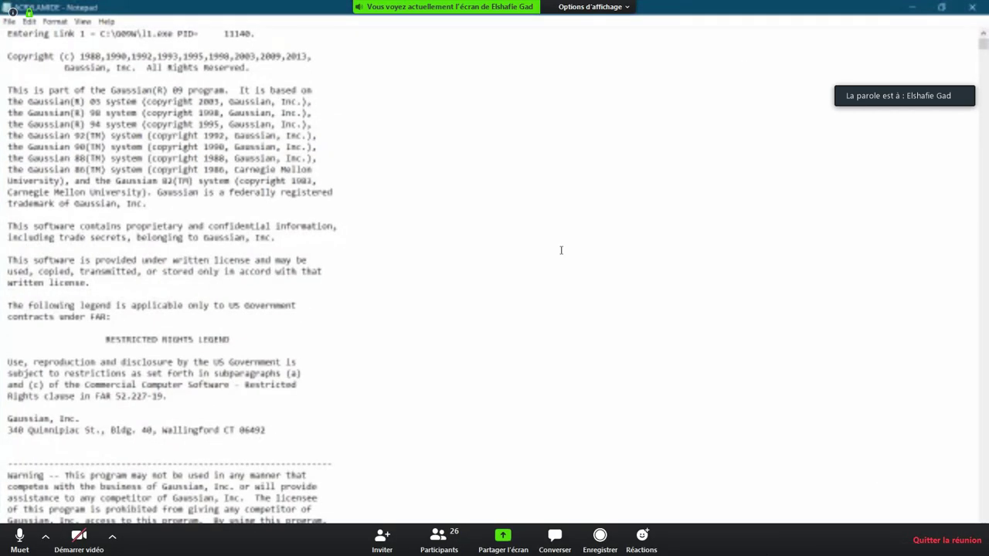
Bring up the screen recorder's control window
key(super)
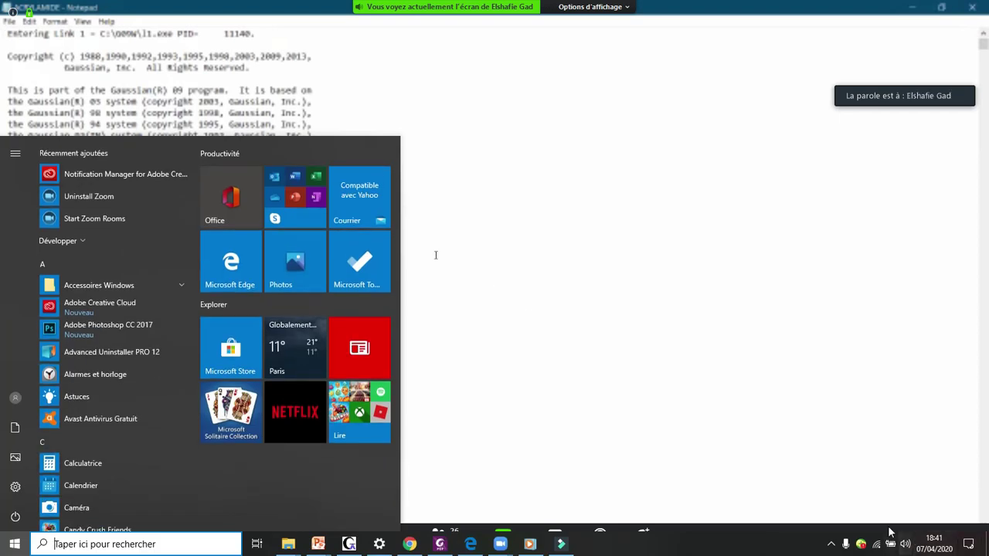
click(831, 546)
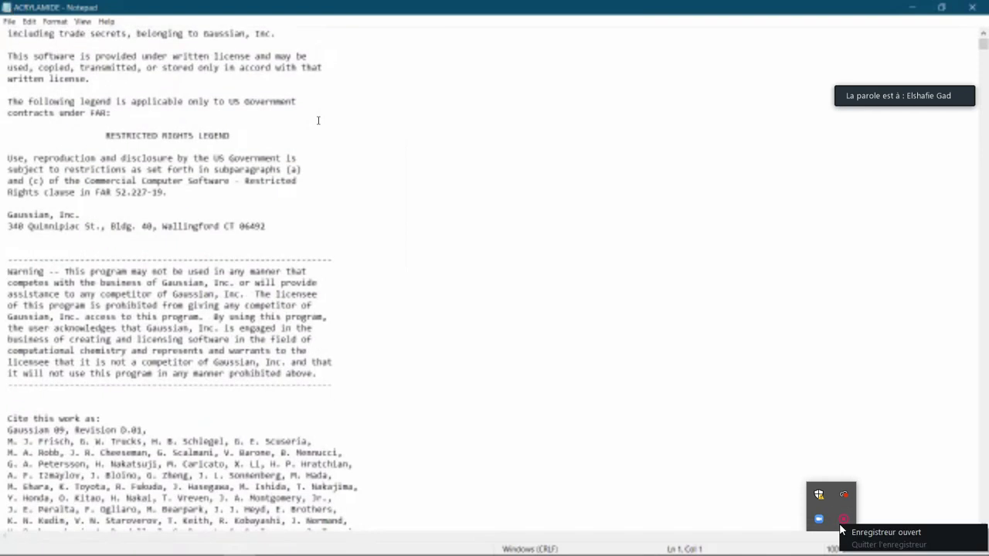
click(842, 528)
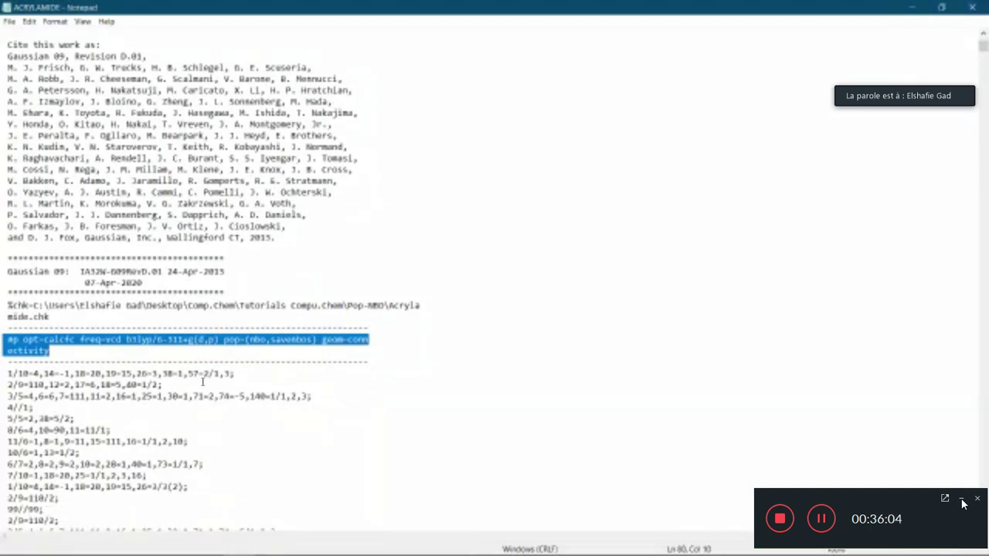
Clear the highlight on the route section and search the ACRYLAMIDE output downward for NAO
scroll(203, 381, down, 1)
scroll(203, 382, down, 2)
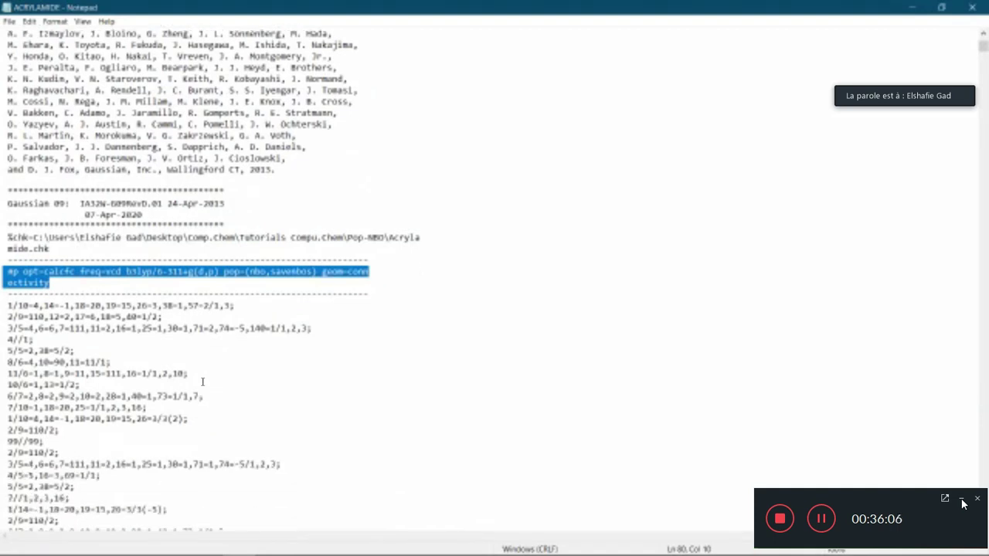
click(249, 360)
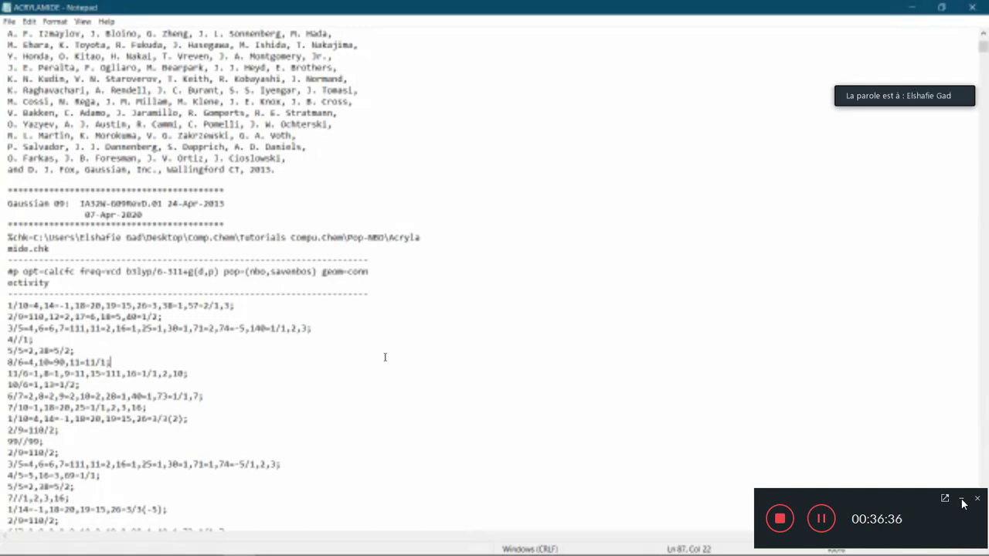
key(ctrl+f)
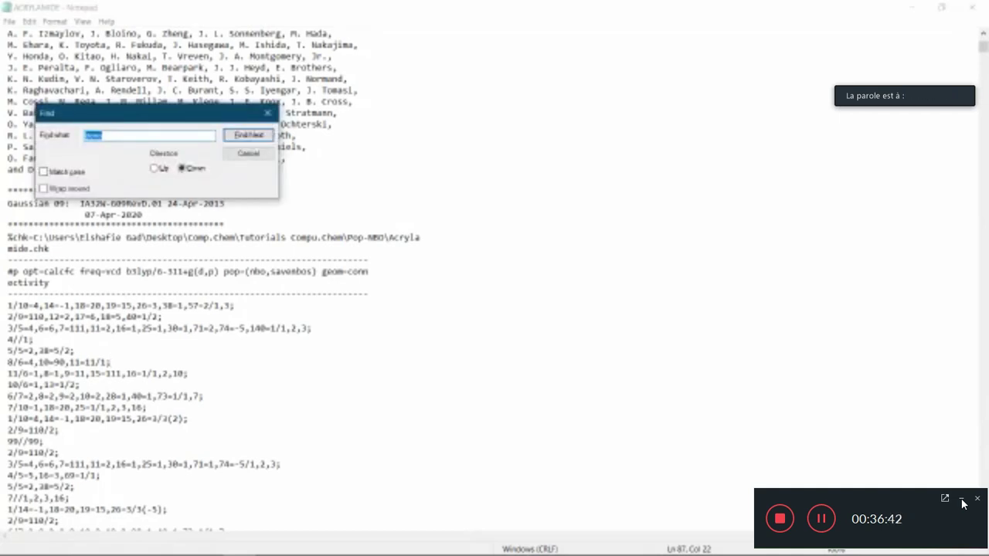
text(n)
key(BackSpace)
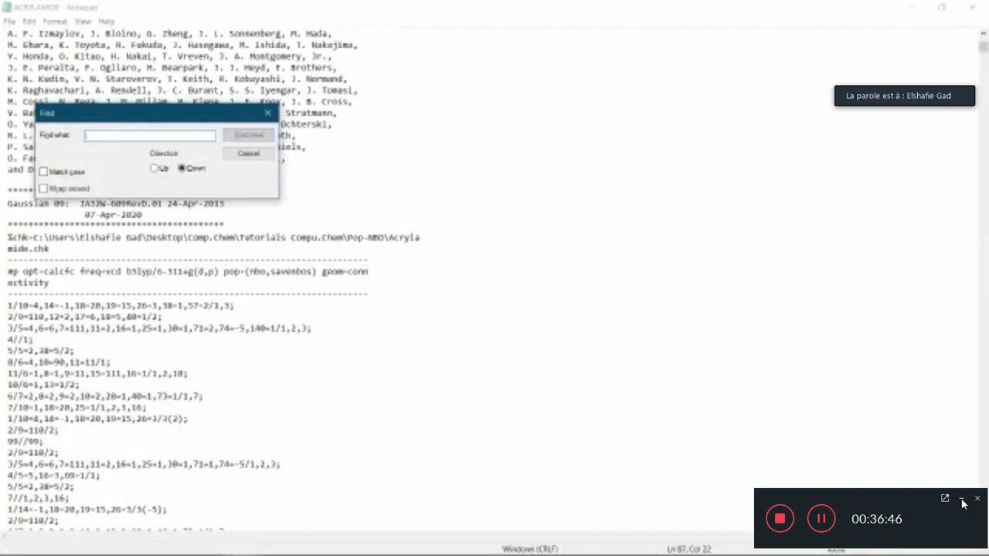
text(NB)
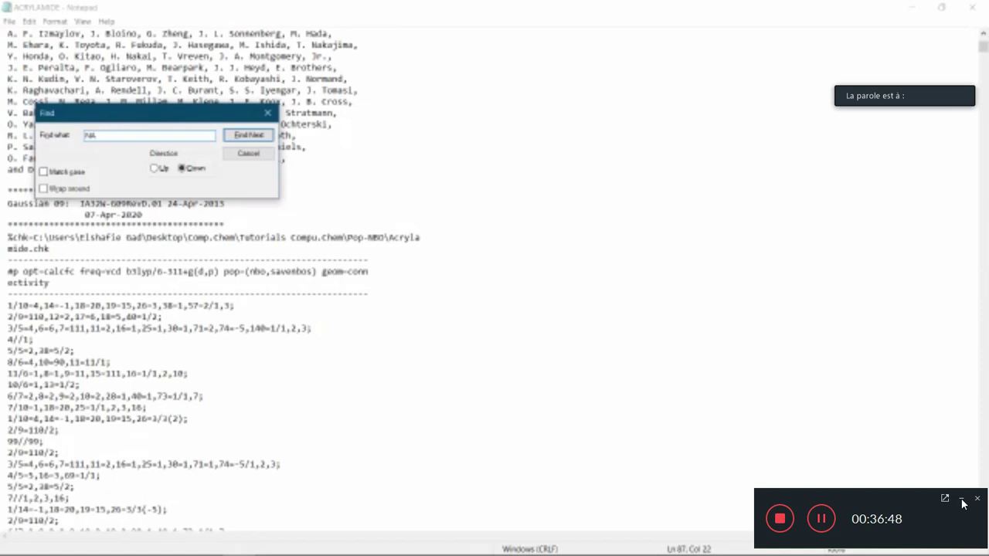
text(O)
key(Return)
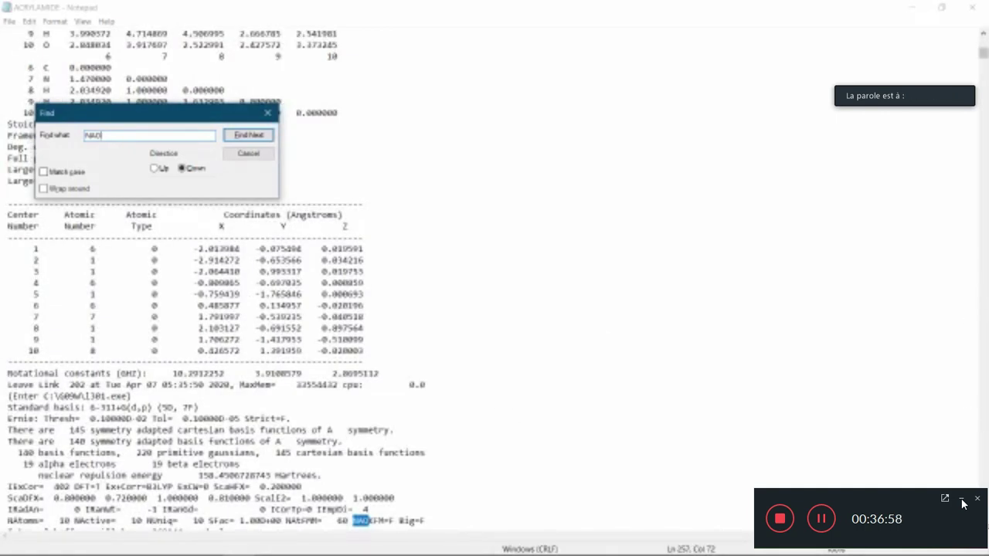
Continue the NAO search to the natural atomic orbital occupancies table and move the Find dialog off the text
scroll(357, 190, down, 8)
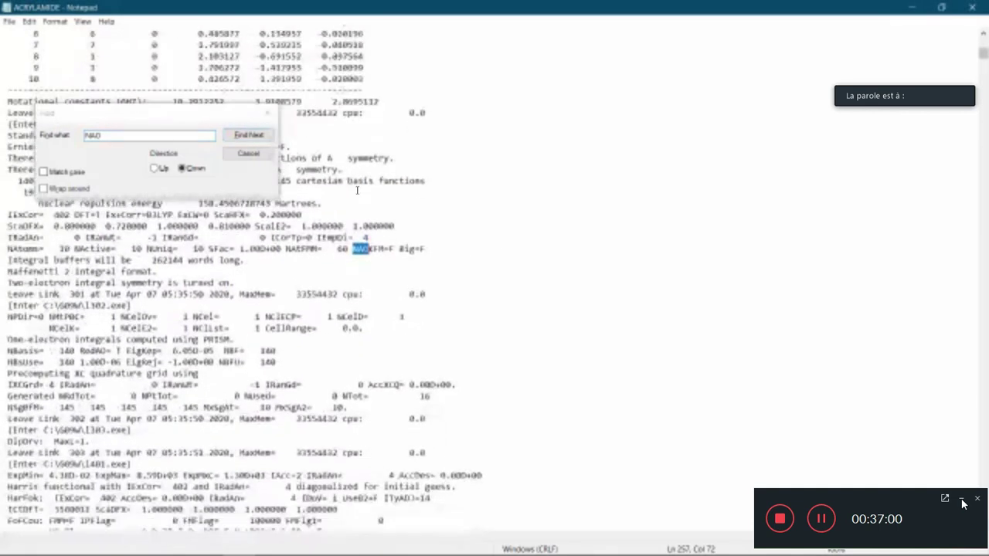
click(257, 139)
click(258, 137)
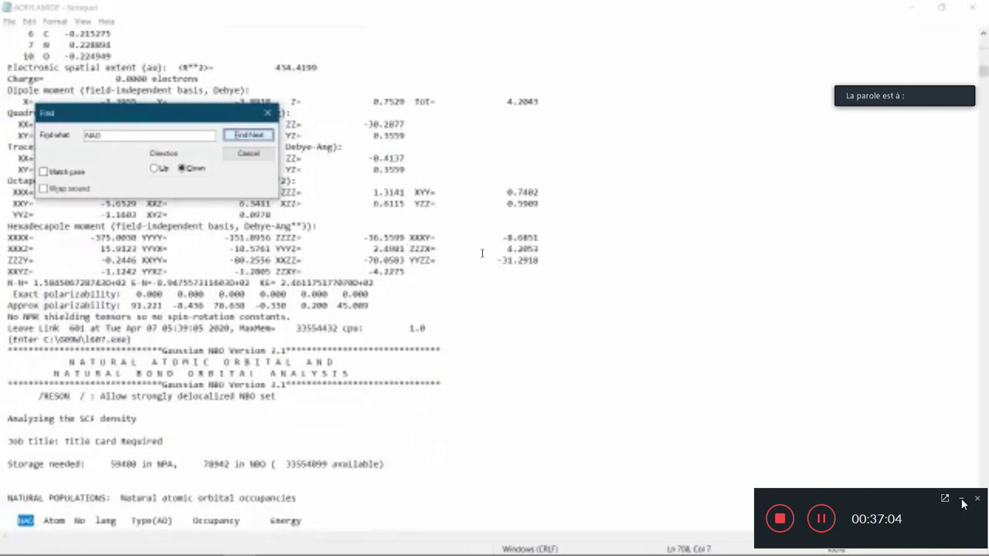
scroll(488, 249, down, 6)
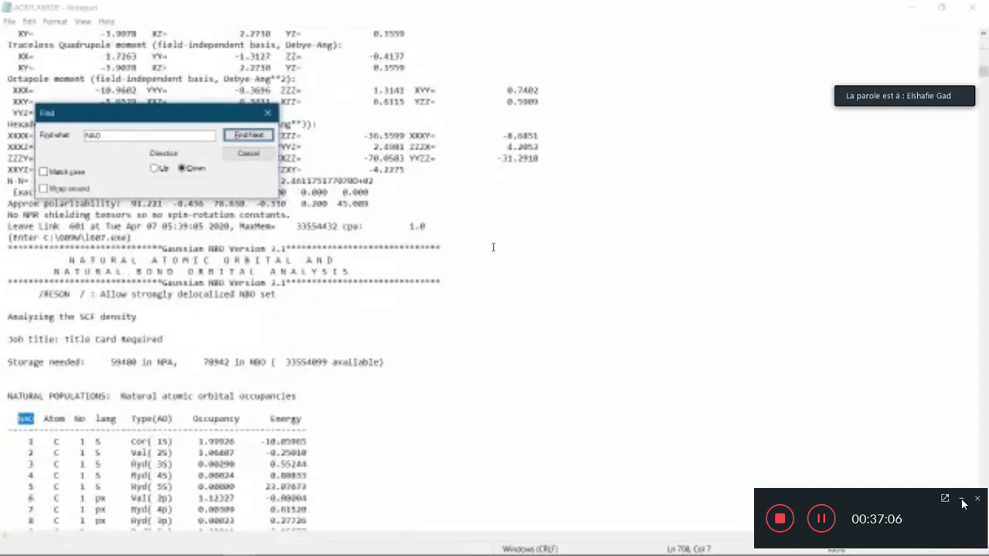
scroll(493, 247, down, 3)
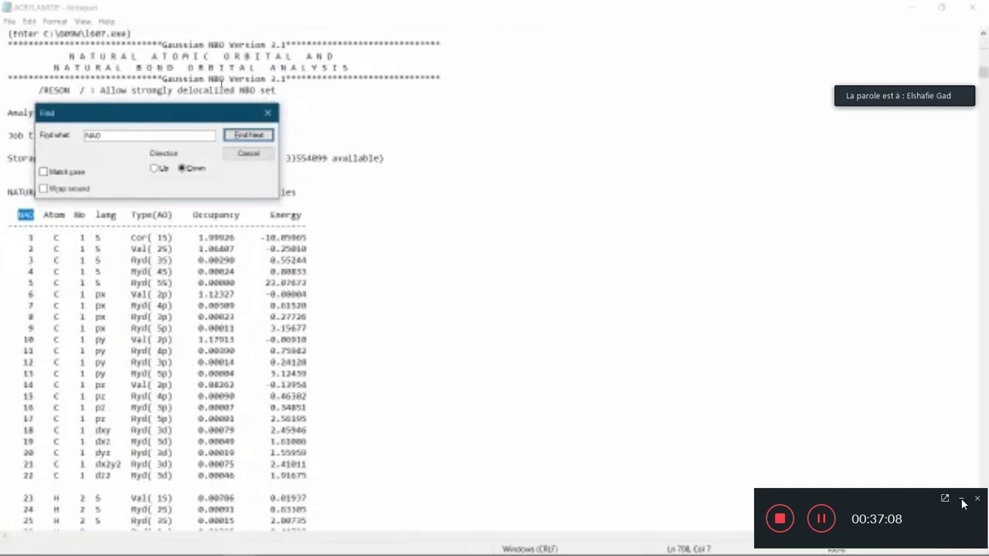
drag(277, 114, 664, 75)
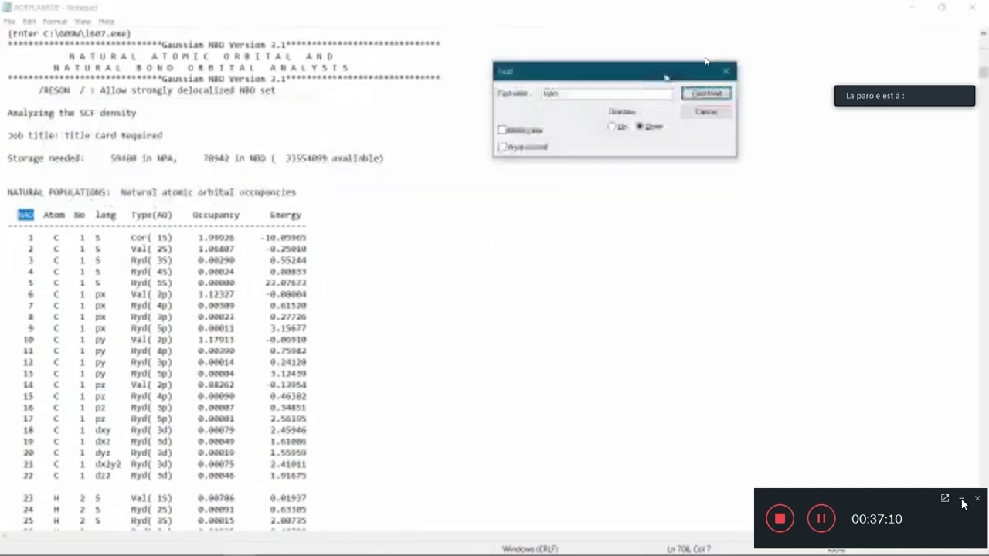
Highlight the whole Natural Populations table, from its heading down to NAO 140 on the oxygen atom
scroll(564, 203, down, 3)
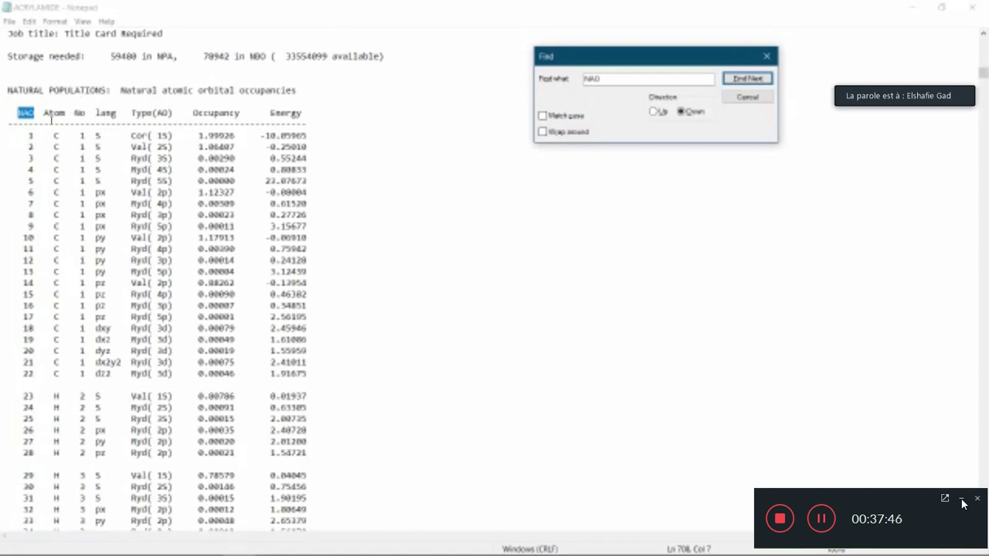
drag(10, 89, 157, 102)
drag(310, 434, 316, 379)
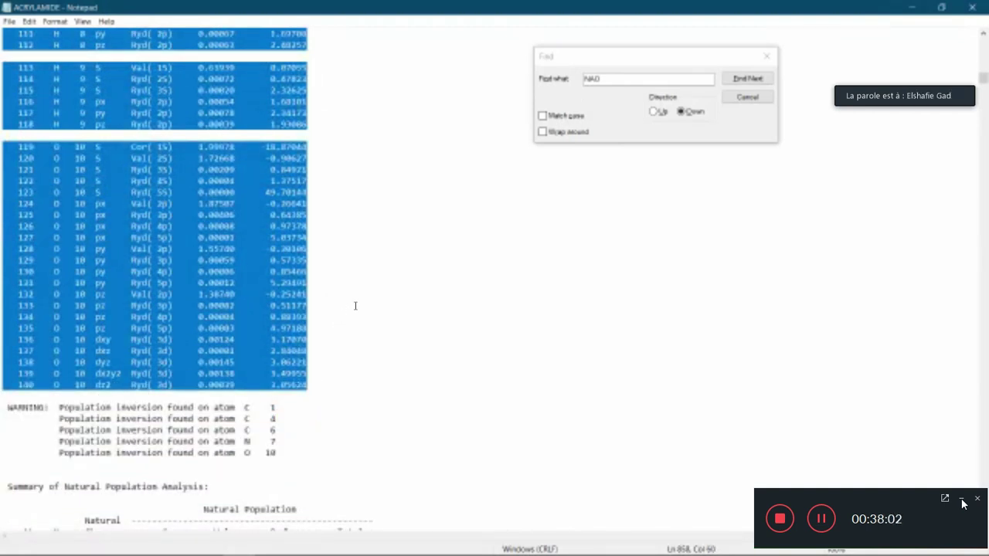
Return to the start of the Natural Populations table, clear the highlight and examine the orbital entries listed for each atom
scroll(355, 306, up, 9)
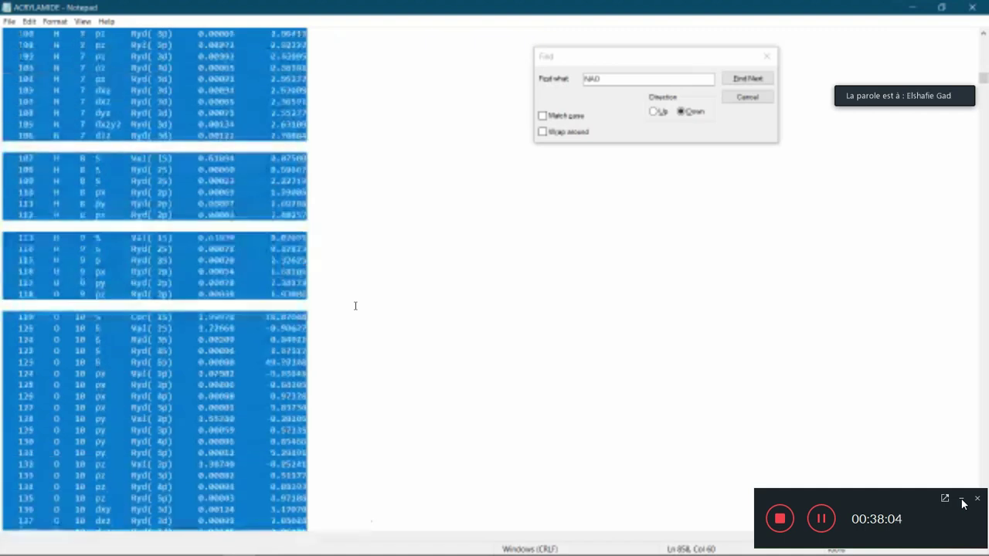
scroll(355, 306, up, 20)
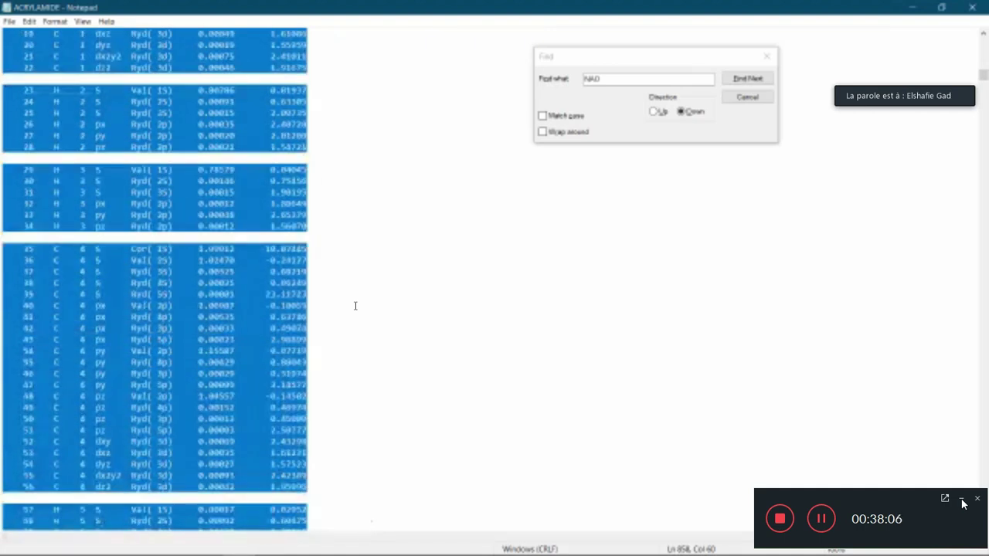
scroll(86, 313, up, 10)
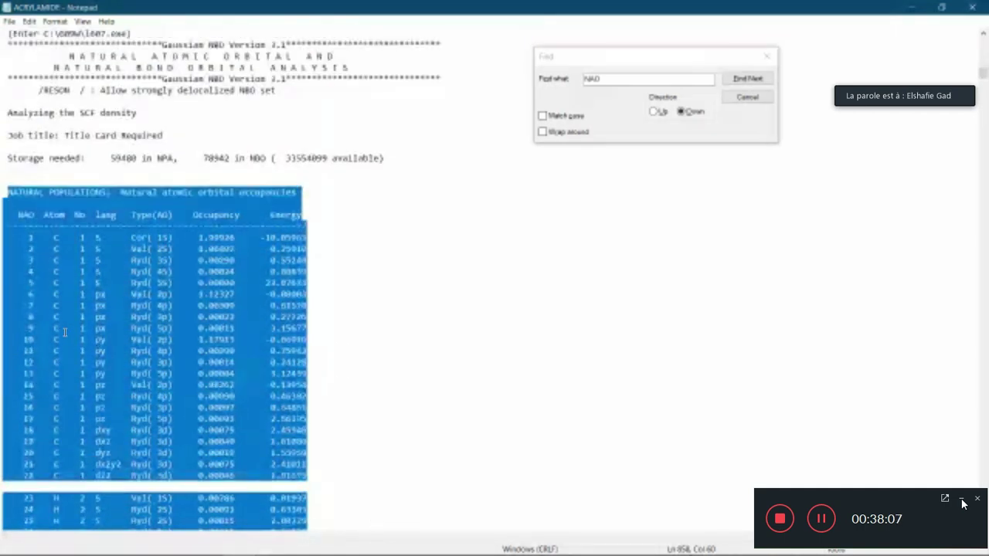
click(55, 234)
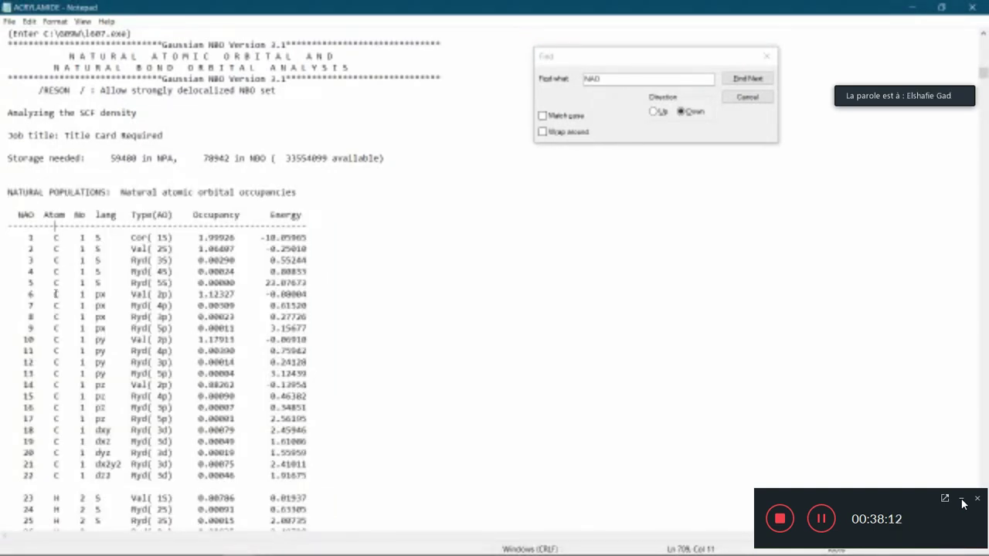
scroll(56, 294, down, 9)
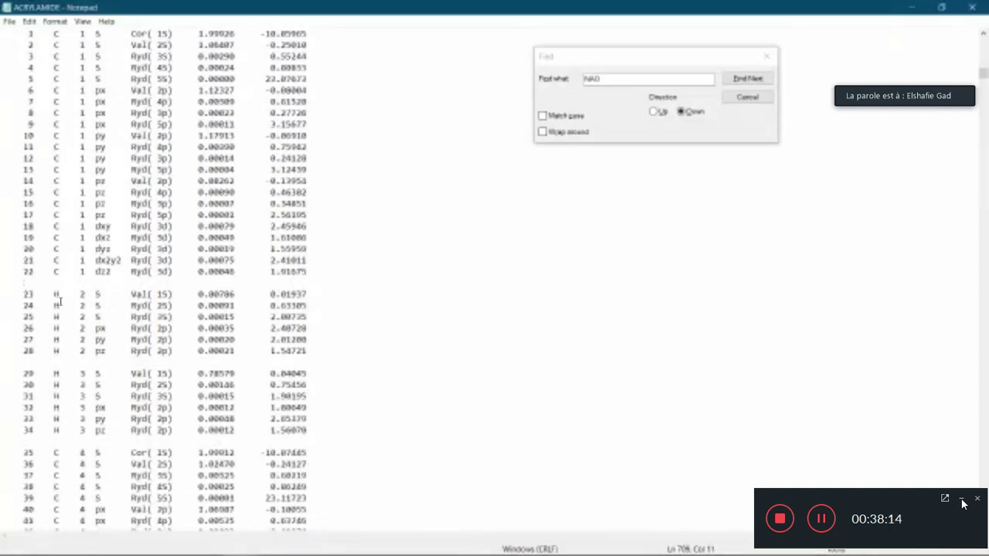
scroll(60, 301, down, 7)
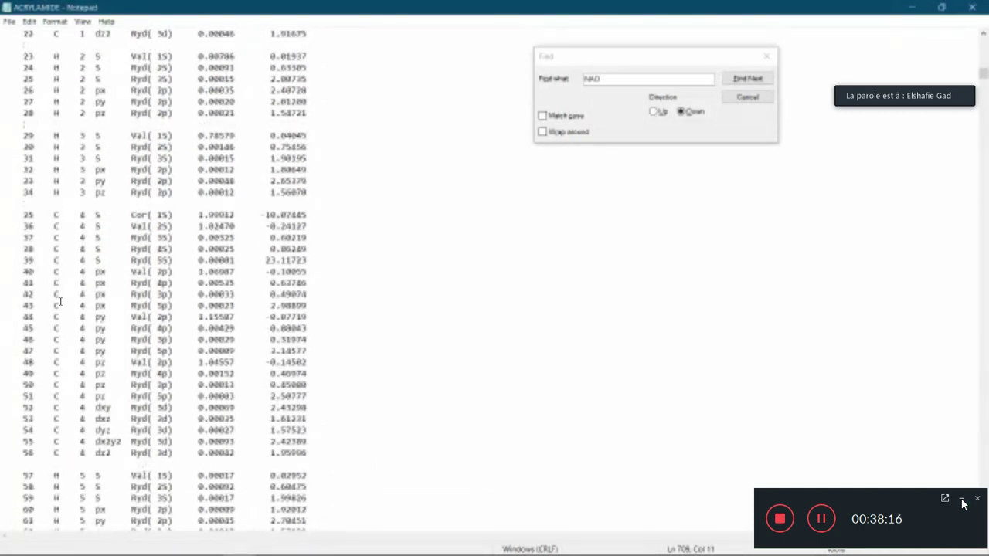
scroll(60, 301, down, 3)
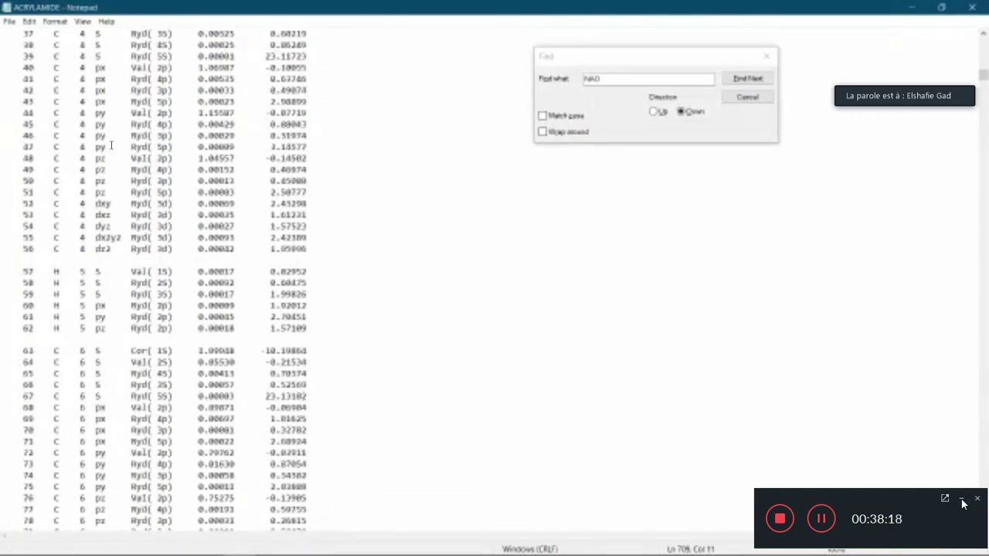
scroll(111, 145, up, 15)
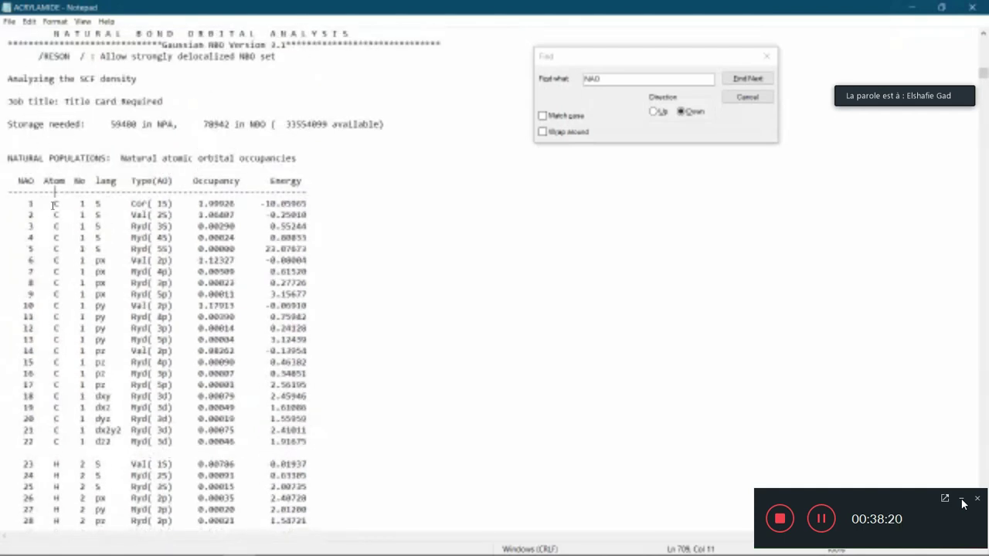
Highlight the occupancy of the first carbon's Cor(1S) orbital and look over the table entries below it
click(54, 204)
click(962, 501)
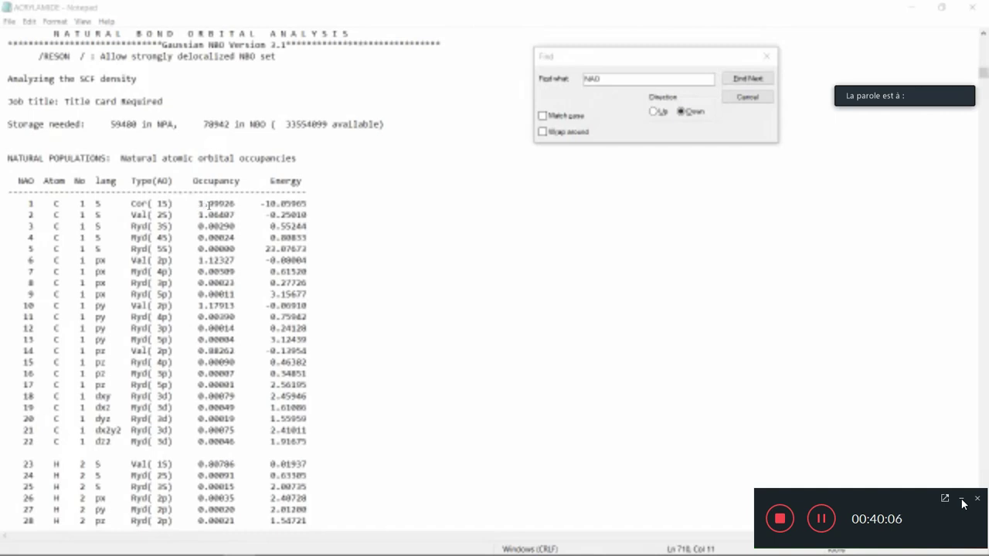
double_click(209, 205)
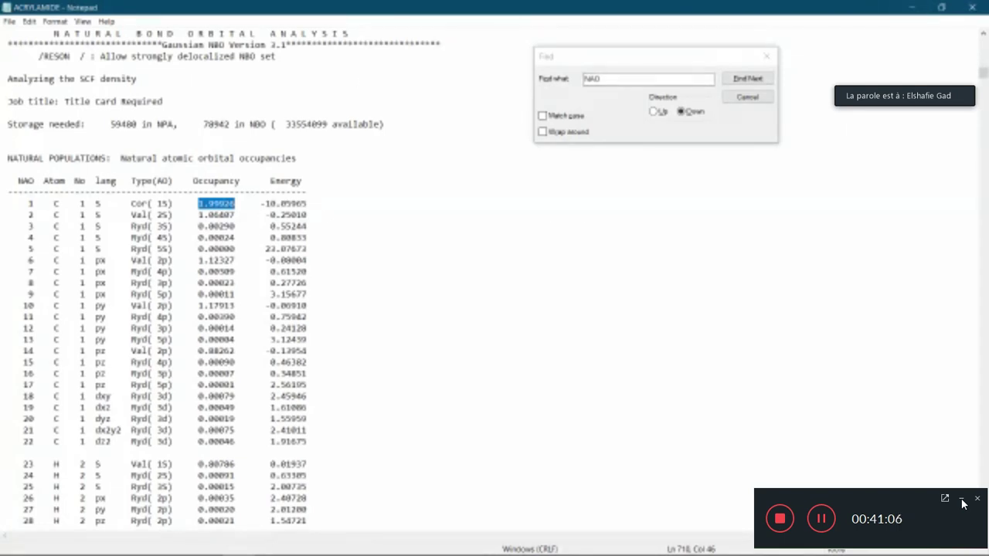
click(962, 502)
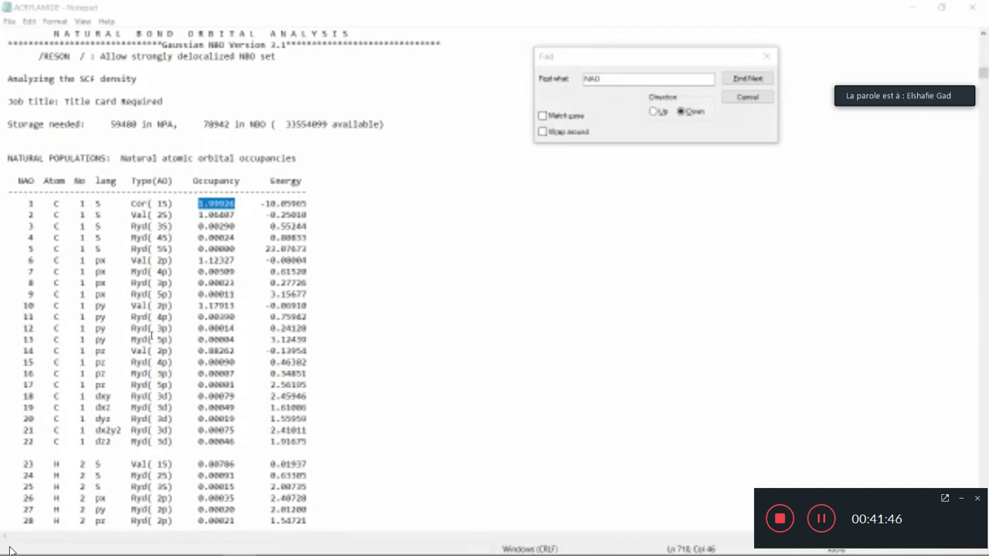
scroll(170, 309, down, 6)
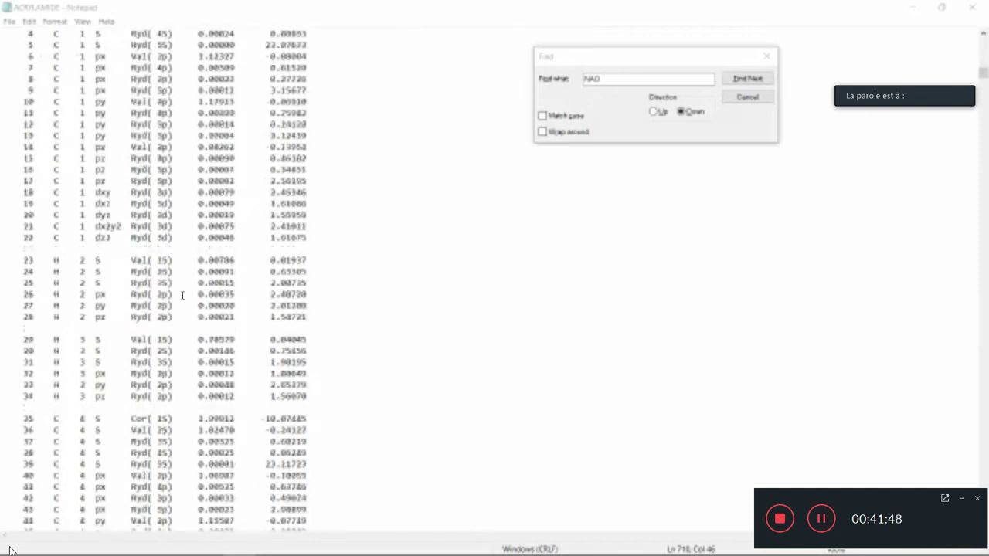
Look through the remaining entries of the NAO table and switch to the NBO presentation's slide 6, the Natural Atomic Orbitals output
scroll(182, 295, down, 17)
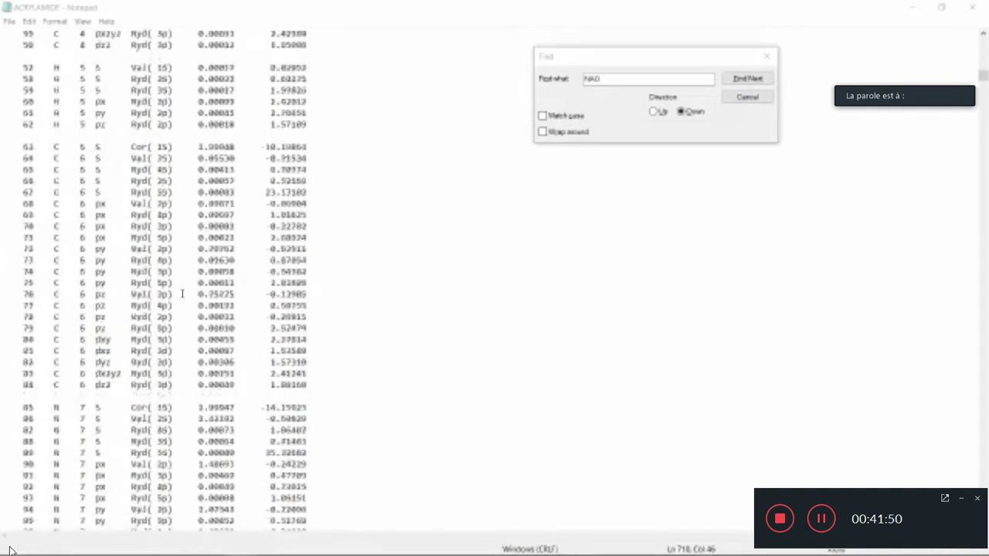
scroll(182, 293, down, 8)
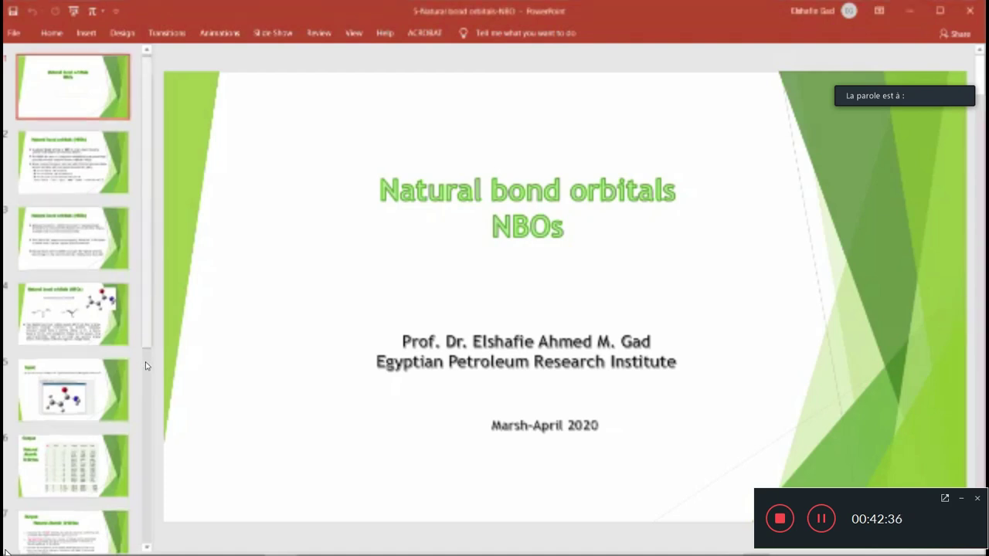
scroll(111, 325, down, 3)
scroll(111, 322, down, 1)
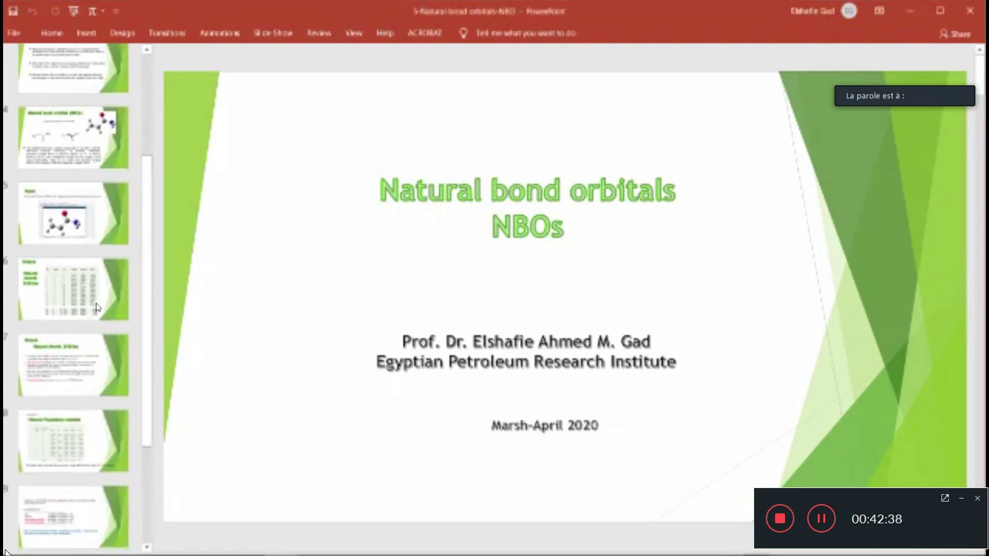
click(97, 307)
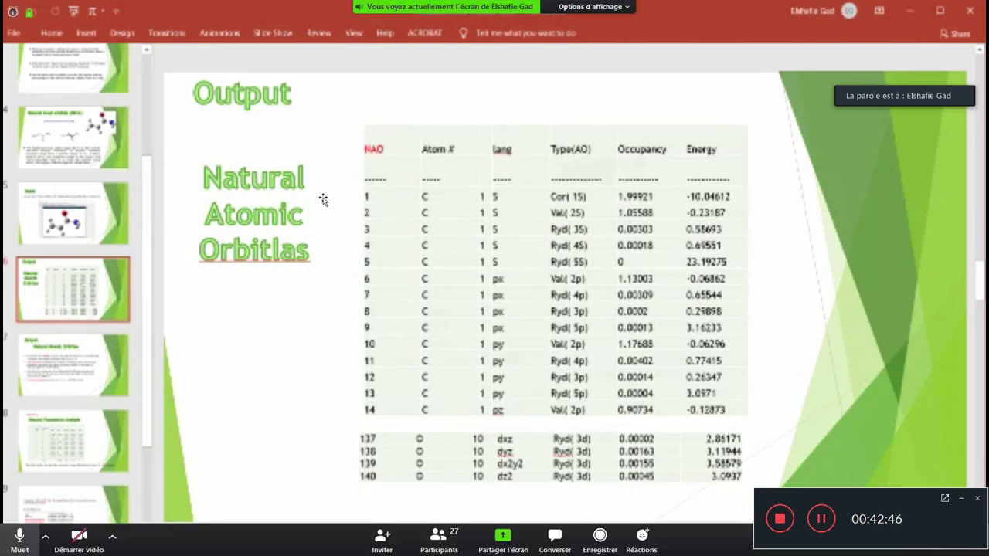
Mute and unmute the meeting microphone and minimize the screen recorder's controls
click(15, 533)
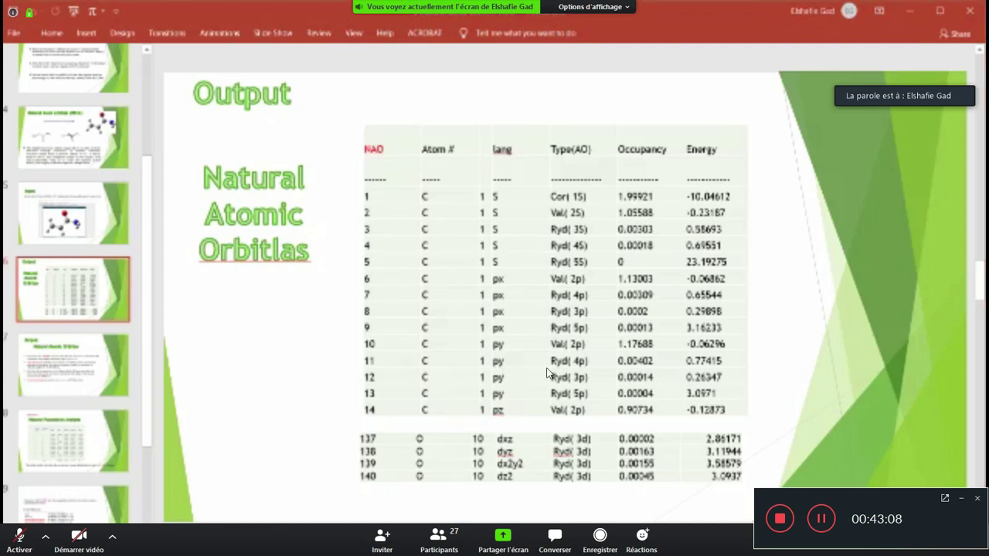
click(28, 548)
click(961, 500)
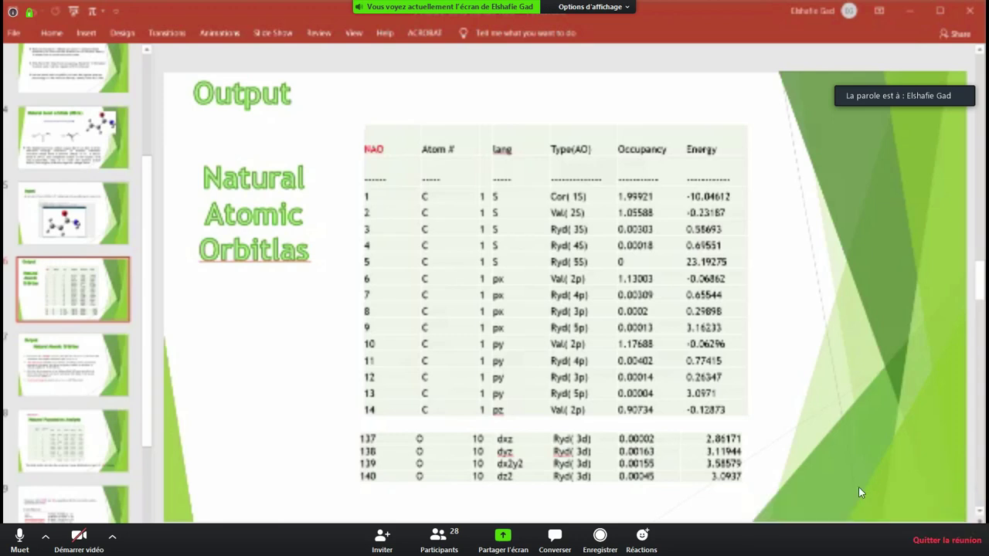
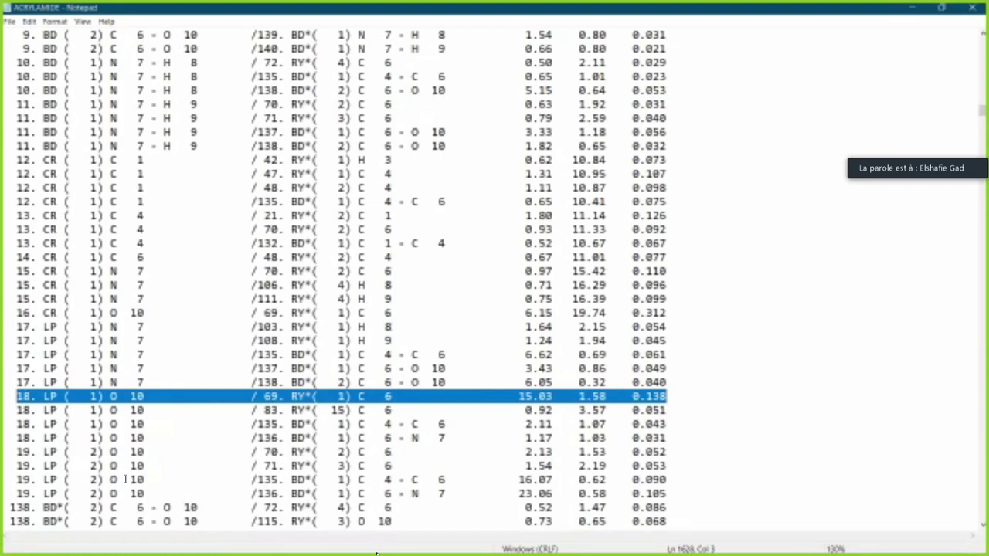
Highlight the whole perturbation table line for donor 19, LP(2) O 10, with acceptor 135, BD*(1) C 4 - C 6
key(Down)
key(Down)
key(Down)
key(Down)
key(Down)
key(Down)
key(shift+Right)
key(shift+Right)
key(shift+Right)
key(shift+Right)
key(shift+Right)
key(shift+Right)
key(shift+Right)
key(shift+Right)
key(shift+Right)
key(shift+Right)
key(shift+Right)
key(shift+Right)
key(shift+Right)
key(shift+Right)
key(shift+Right)
key(shift+Right)
key(shift+Right)
key(shift+Right)
key(shift+Right)
key(shift+Right)
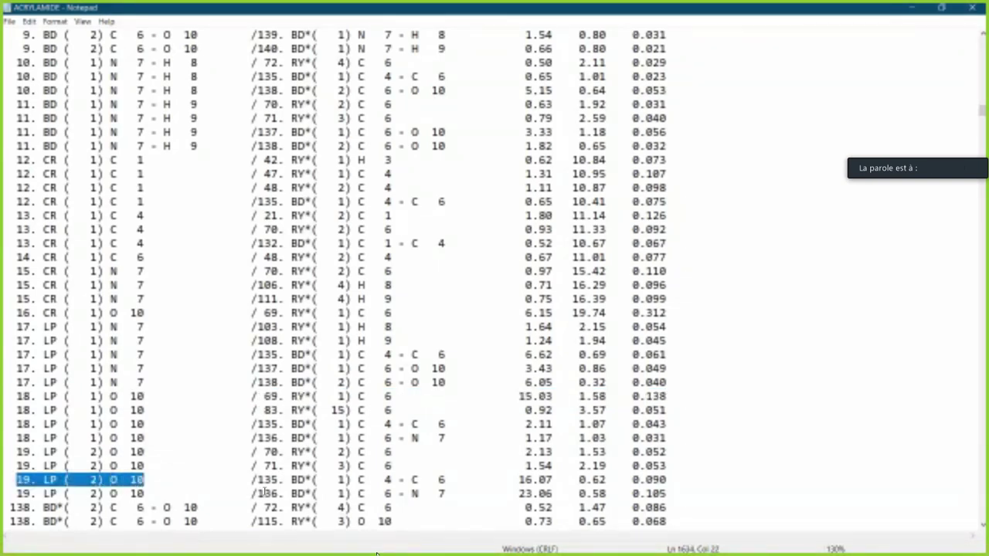
key(shift+Down)
key(shift+Up)
key(shift+Right)
key(shift+Right)
key(shift+Right)
key(shift+Right)
key(shift+Right)
key(shift+Right)
key(shift+Right)
key(shift+Right)
key(shift+Right)
key(shift+Right)
key(shift+Right)
key(shift+Right)
key(shift+Right)
key(shift+Right)
key(shift+Right)
key(shift+Right)
key(shift+Right)
key(shift+Right)
key(shift+Right)
key(shift+Right)
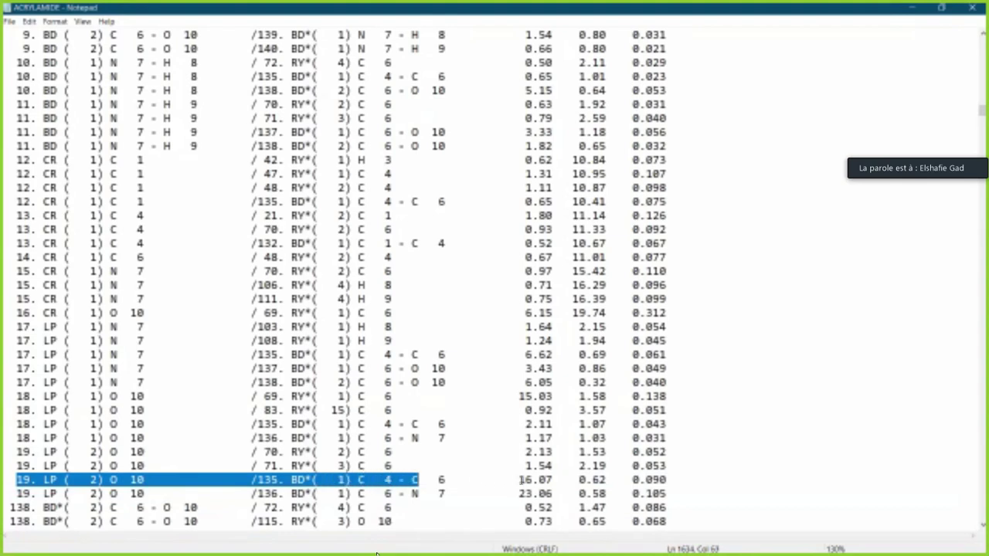
key(shift+Right)
key(shift+Right)
key(shift+Right)
key(shift+Right)
key(shift+Right)
key(shift+Right)
key(shift+Right)
key(shift+Right)
key(shift+Right)
key(shift+Right)
key(shift+Right)
key(shift+Right)
key(shift+Right)
key(shift+Right)
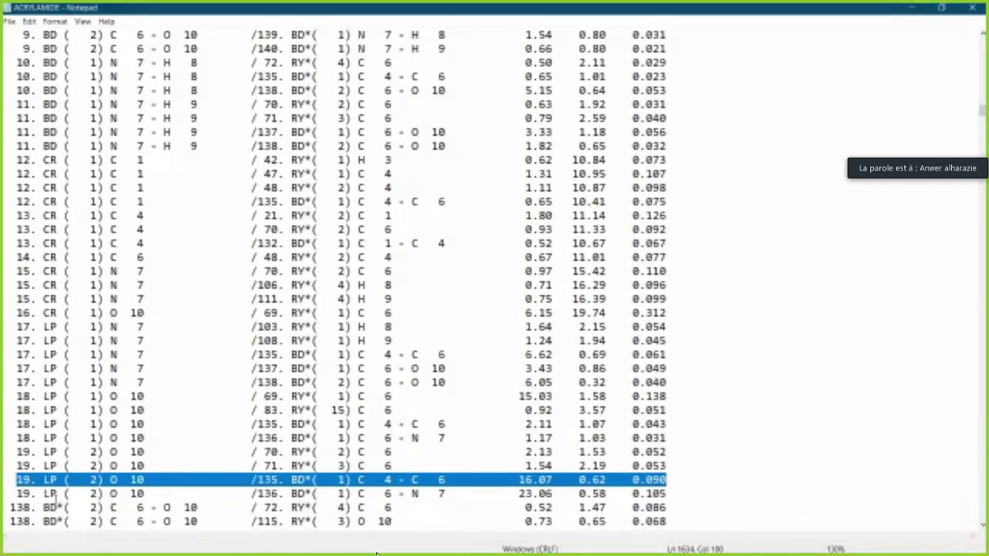
Highlight the line for LP(2) O 10 with acceptor BD*(1) C 6 - N 7 and review the perturbation table and Natural Bond Orbitals summary
drag(15, 494, 667, 489)
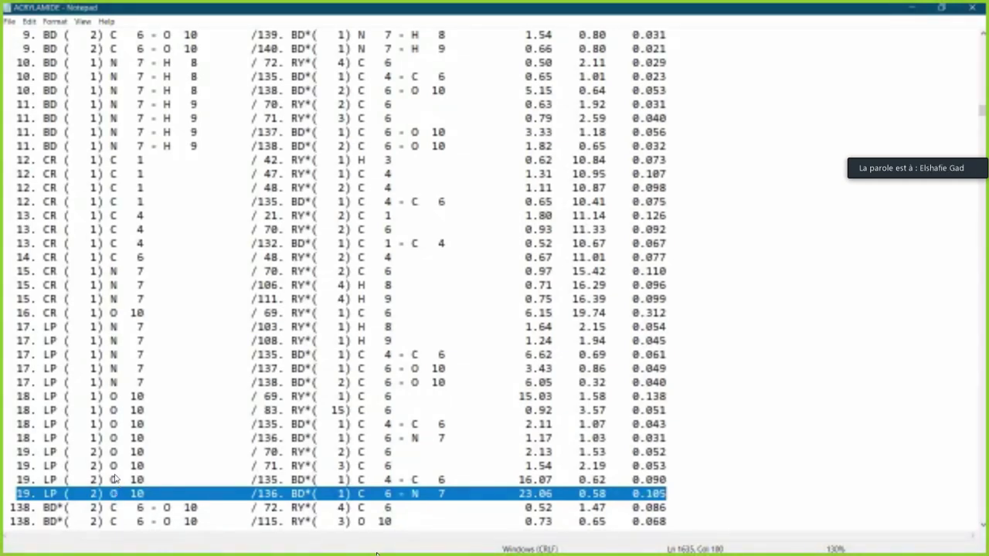
scroll(113, 479, down, 5)
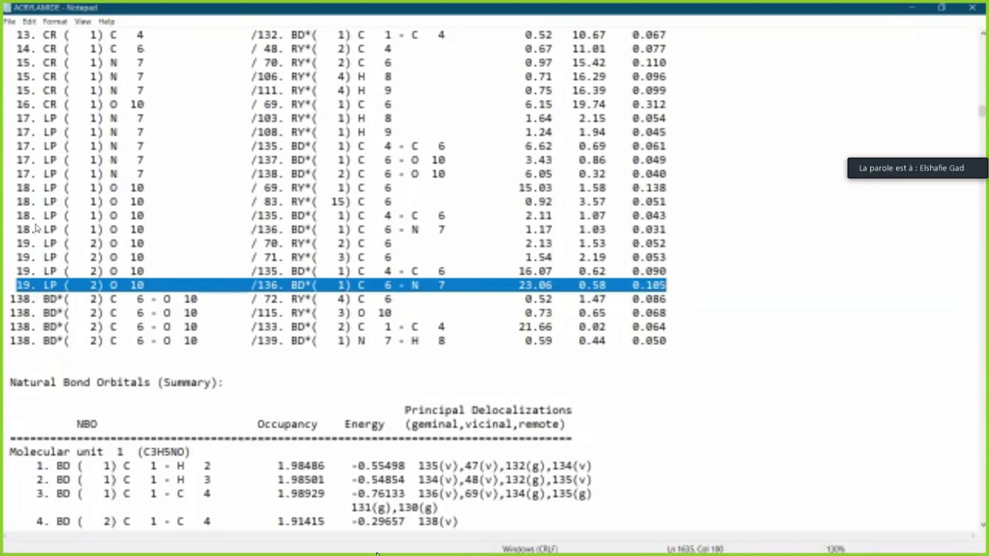
scroll(35, 227, up, 20)
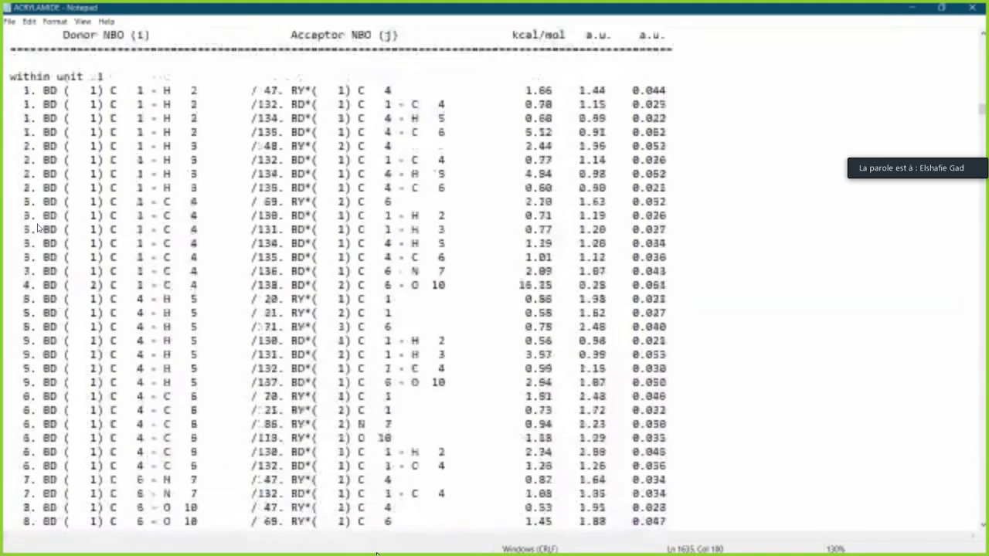
scroll(39, 199, down, 2)
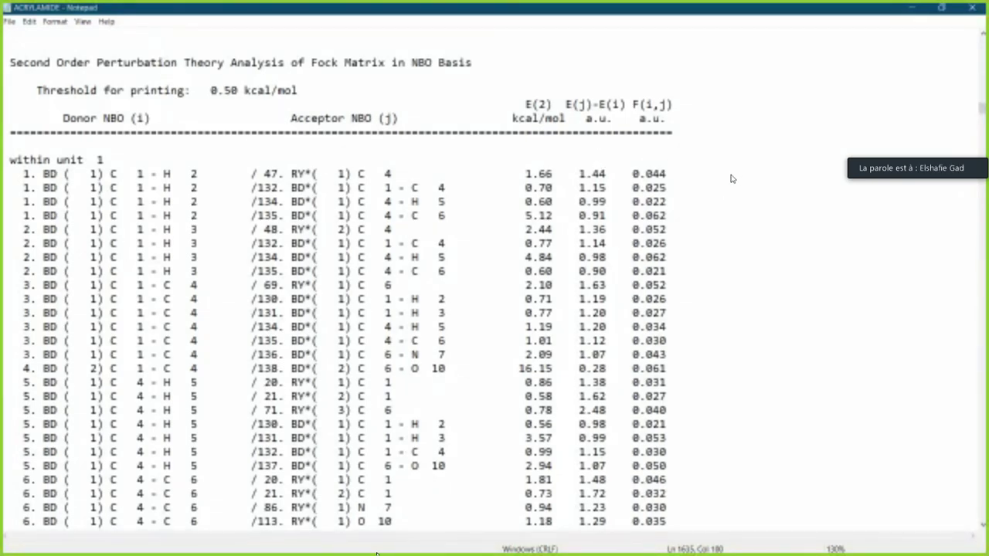
scroll(711, 204, down, 20)
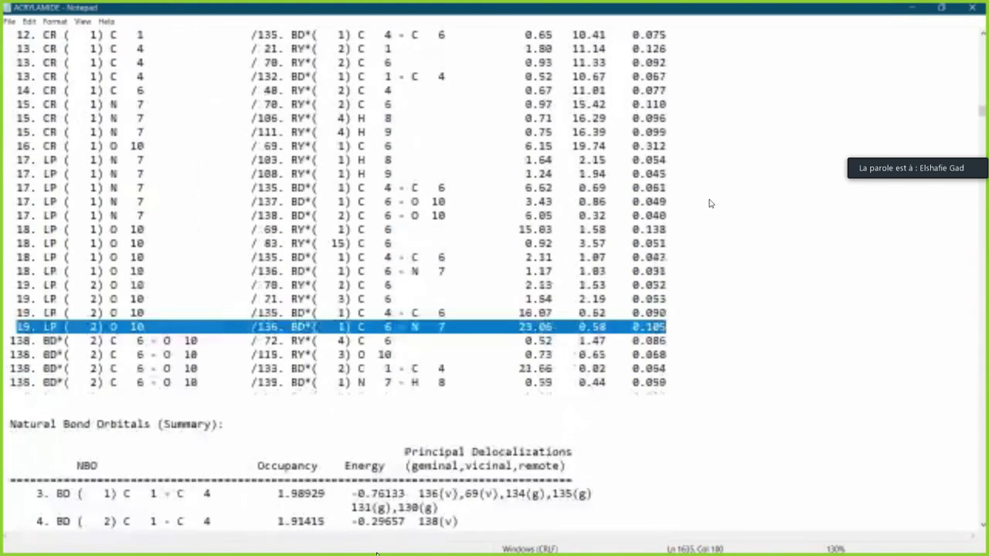
scroll(711, 203, down, 7)
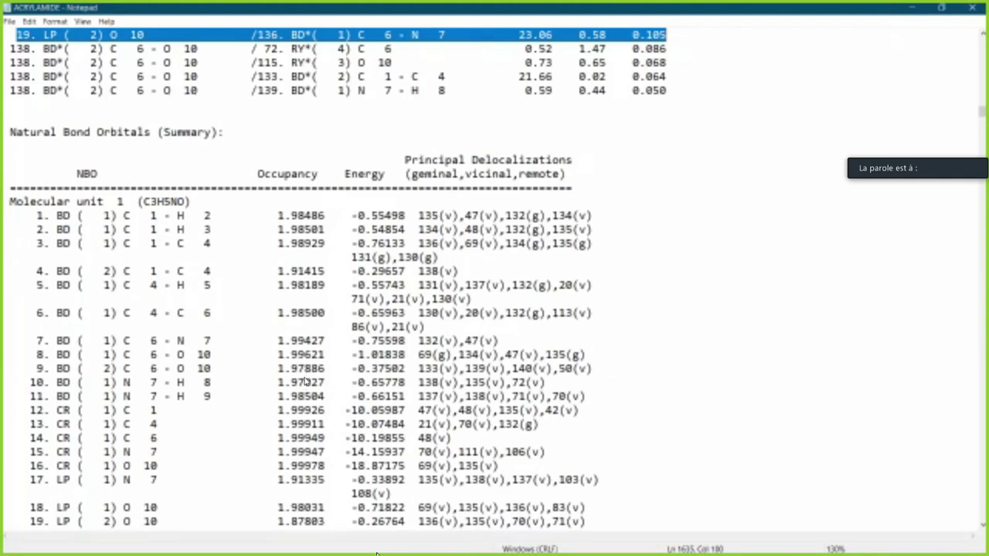
Examine the donor-acceptor interactions again, including the antibonding orbital compositions listed before the perturbation table
scroll(305, 381, up, 15)
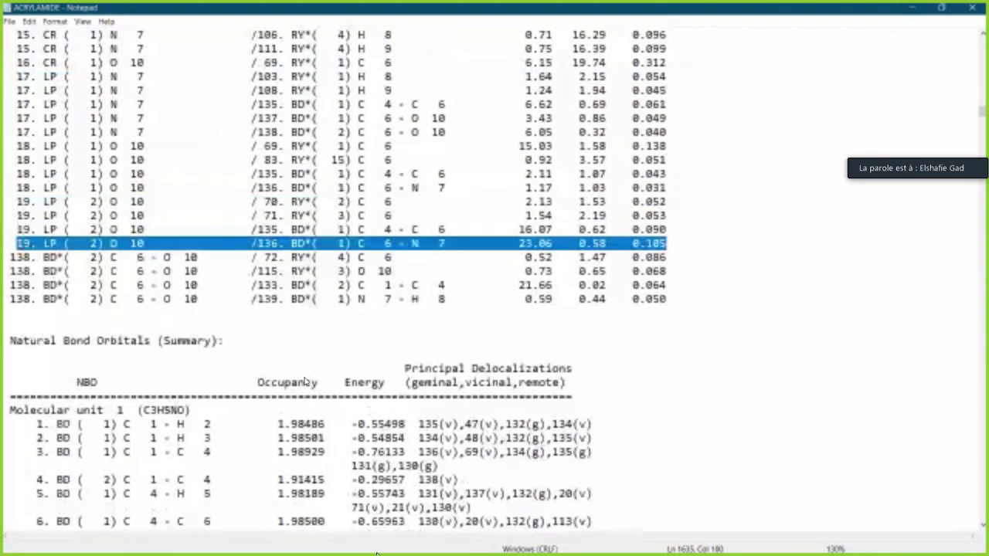
scroll(305, 381, up, 15)
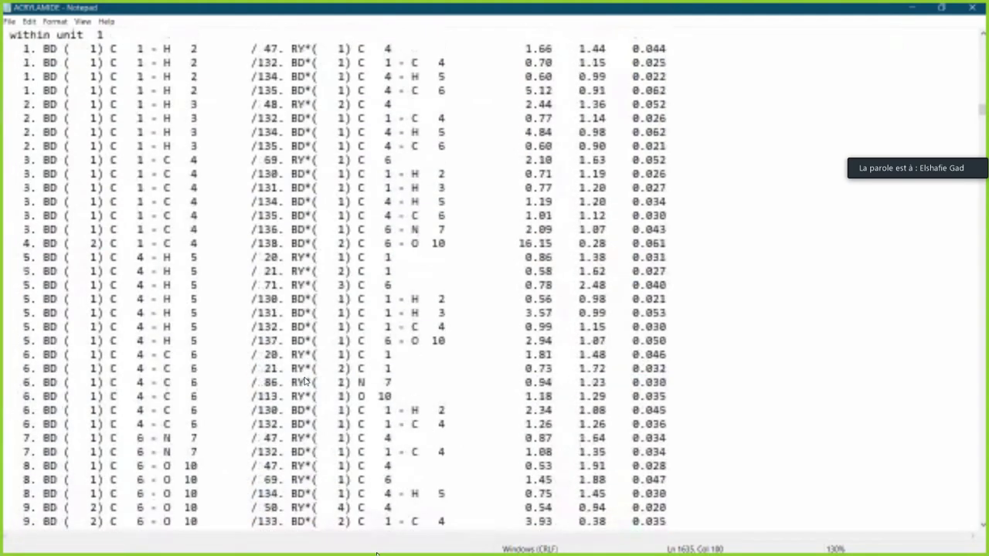
scroll(305, 381, up, 18)
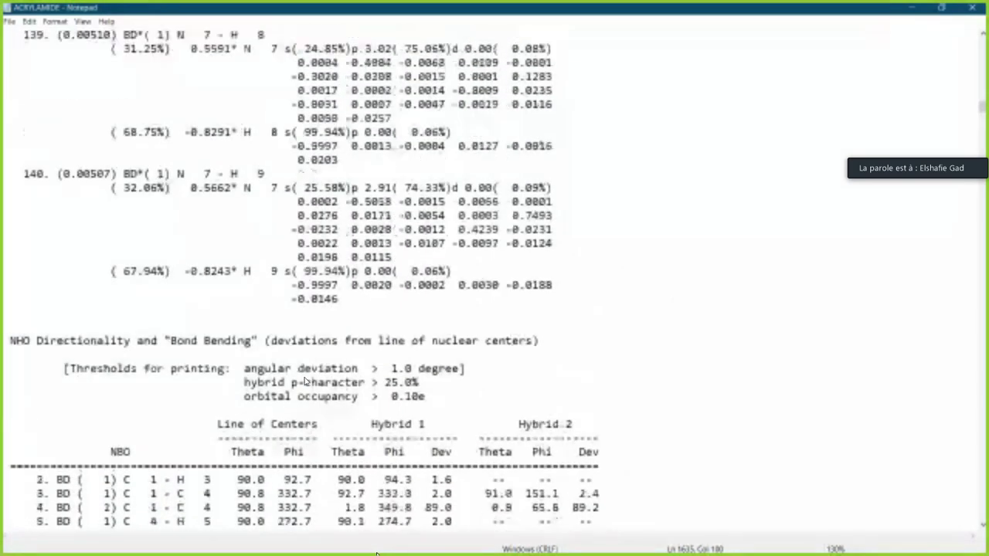
scroll(305, 381, up, 15)
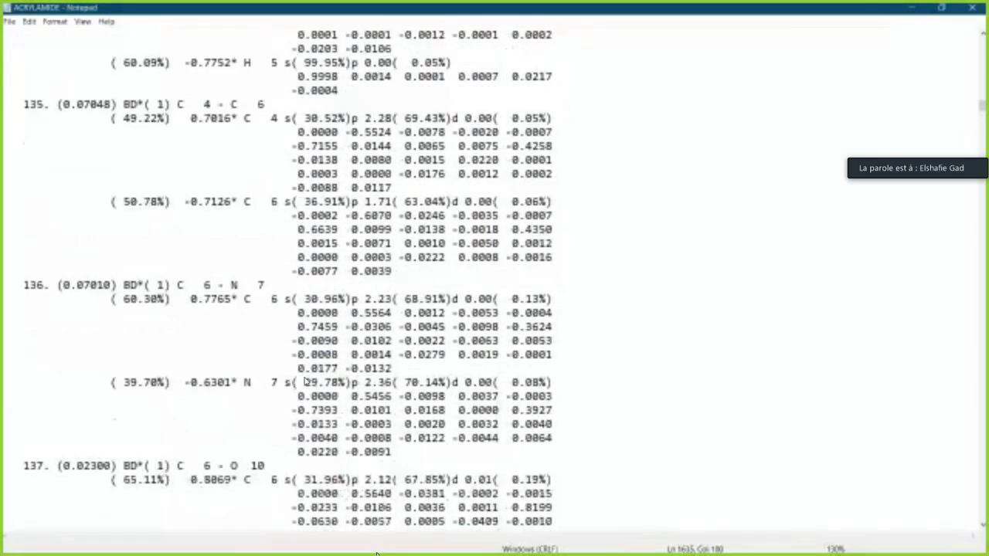
scroll(317, 375, down, 9)
scroll(315, 377, down, 20)
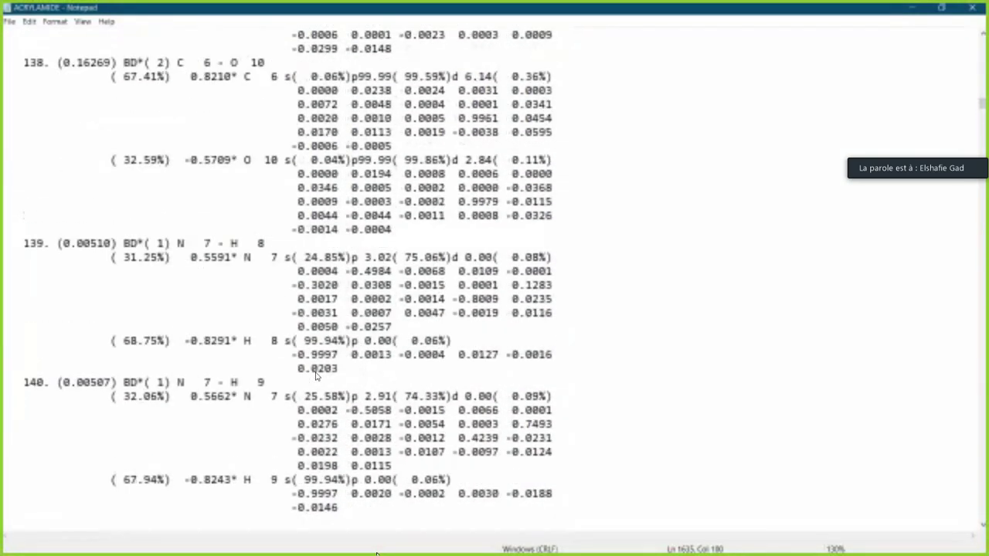
scroll(315, 379, down, 19)
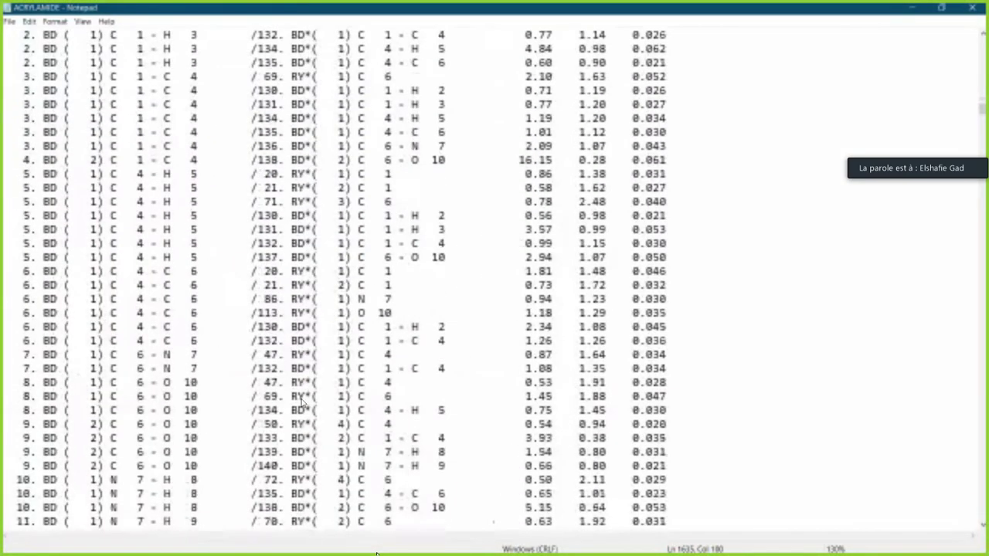
triple_click(300, 369)
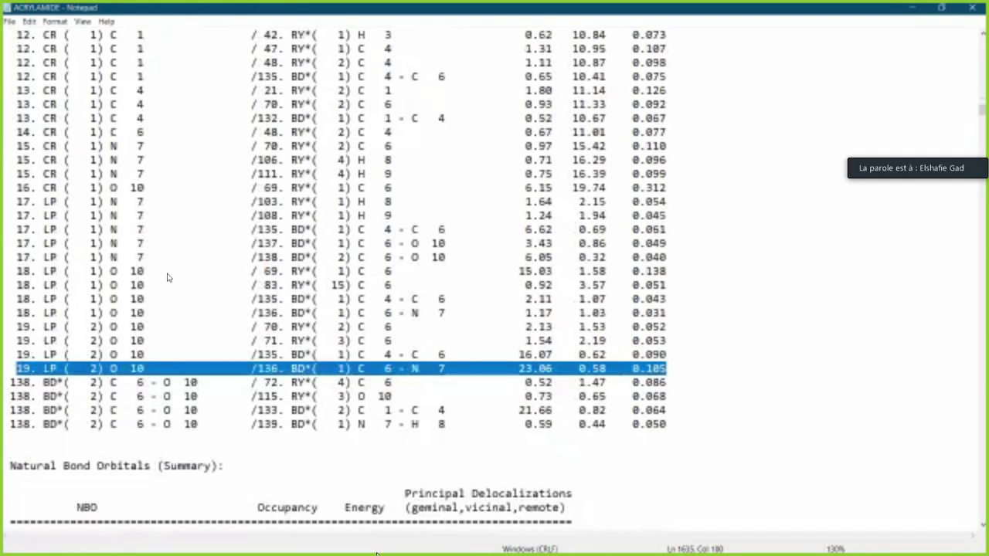
In the Natural Bond Orbitals summary, highlight the C 6 - N 7 bonding orbital and the RY*(1) H 2 orbital with their occupancies
scroll(124, 282, down, 9)
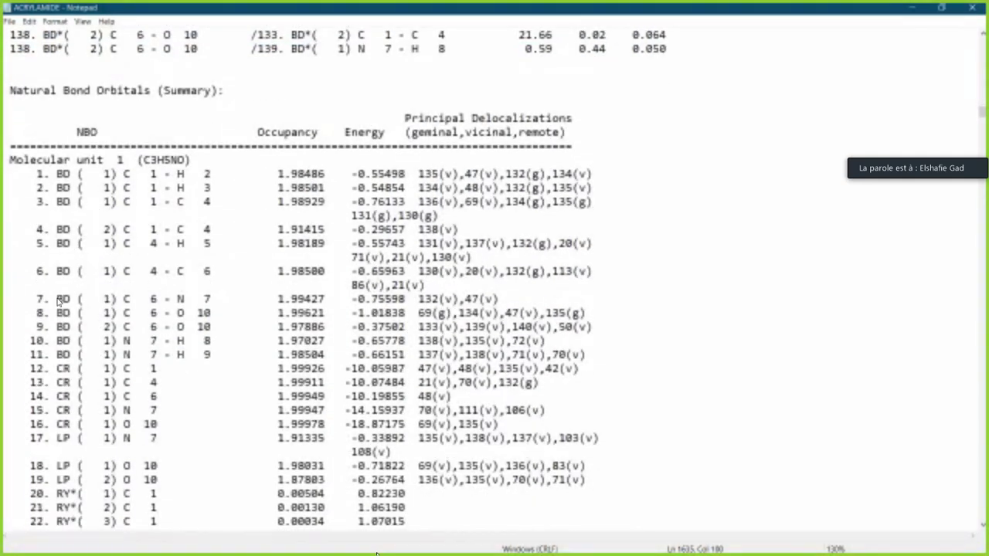
drag(57, 301, 317, 303)
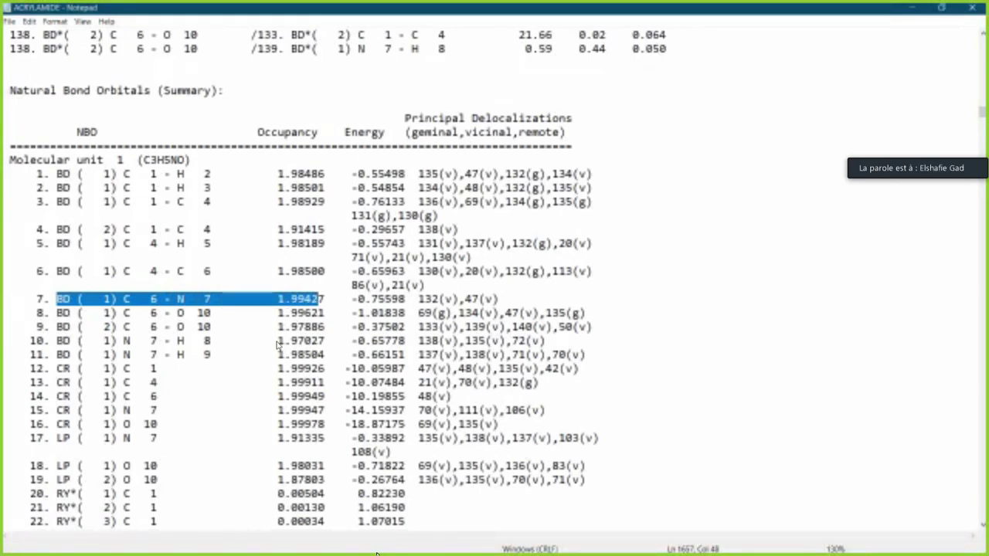
scroll(279, 345, down, 7)
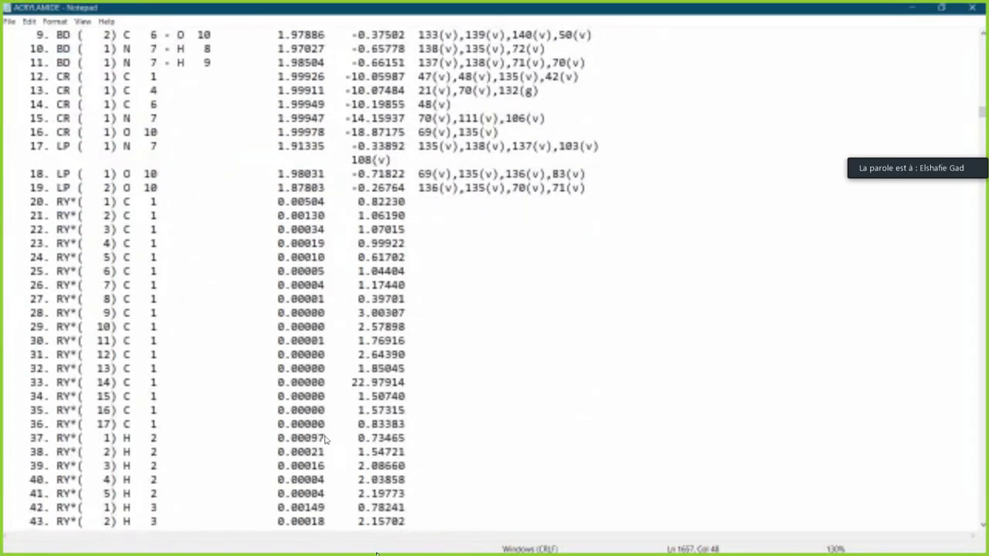
drag(325, 438, 28, 440)
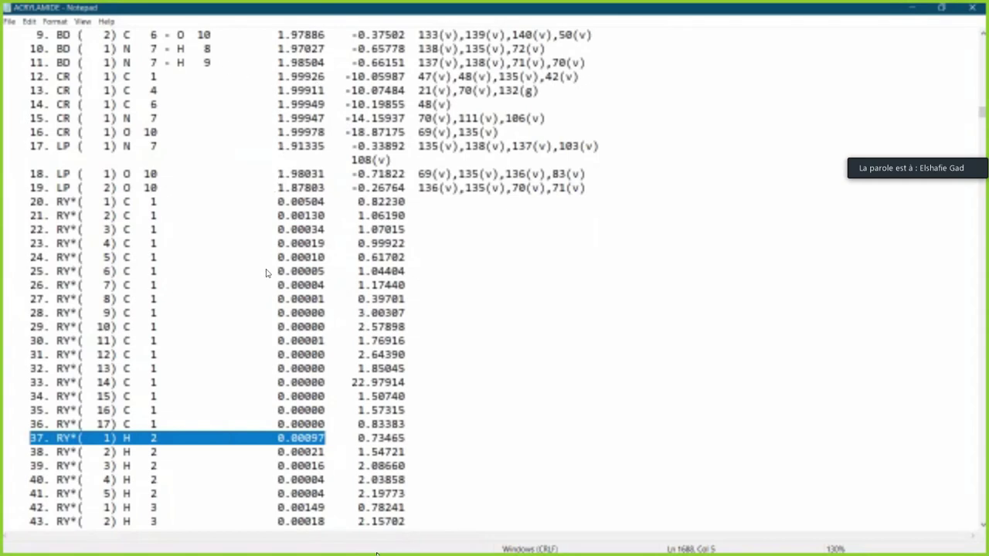
scroll(459, 104, up, 5)
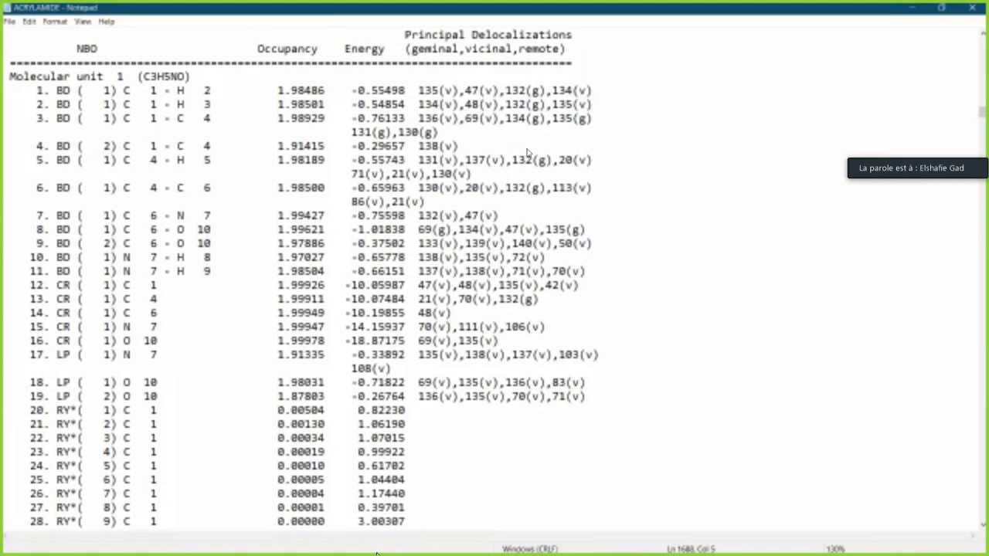
Look through the rest of the output file, past the NBO summary and force tables, to its very end
scroll(415, 209, down, 18)
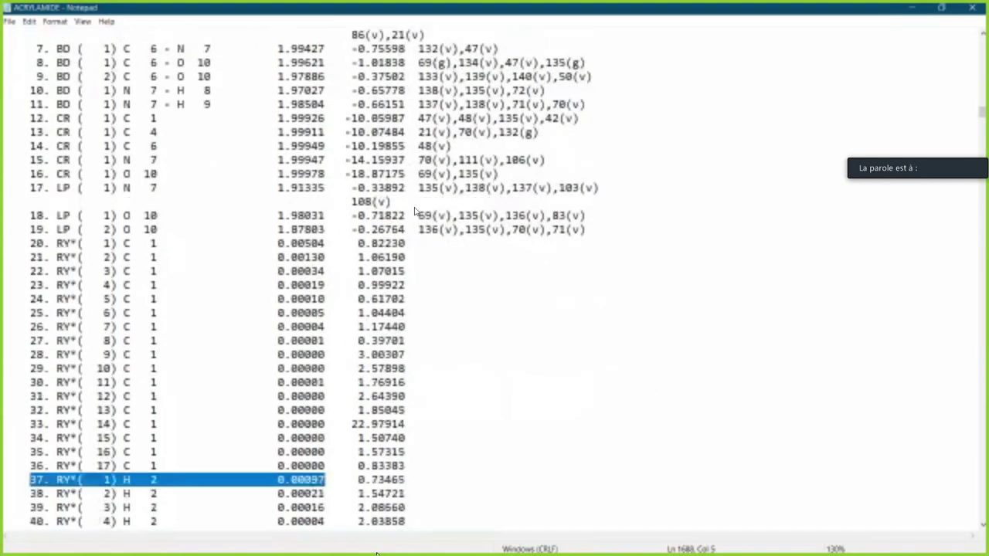
scroll(414, 210, down, 20)
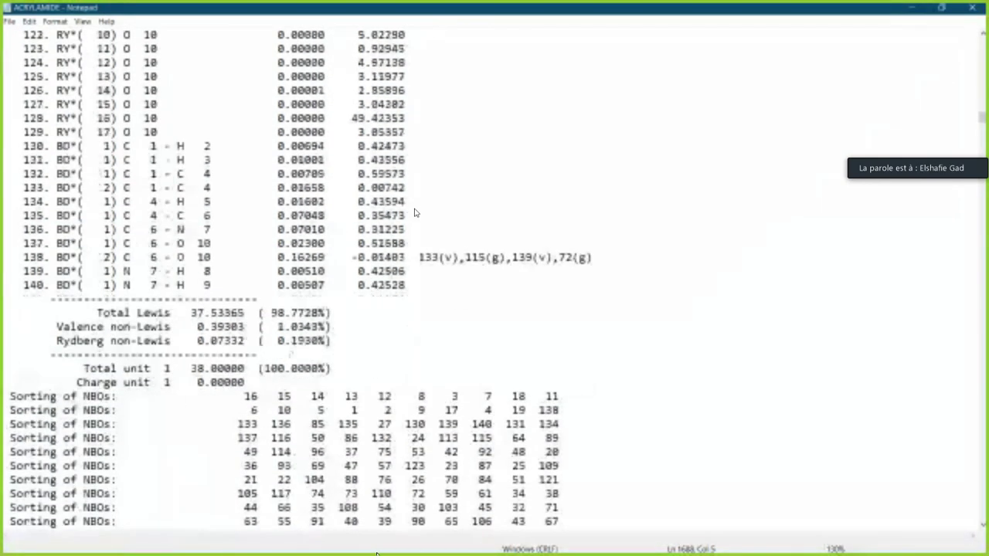
scroll(415, 210, down, 20)
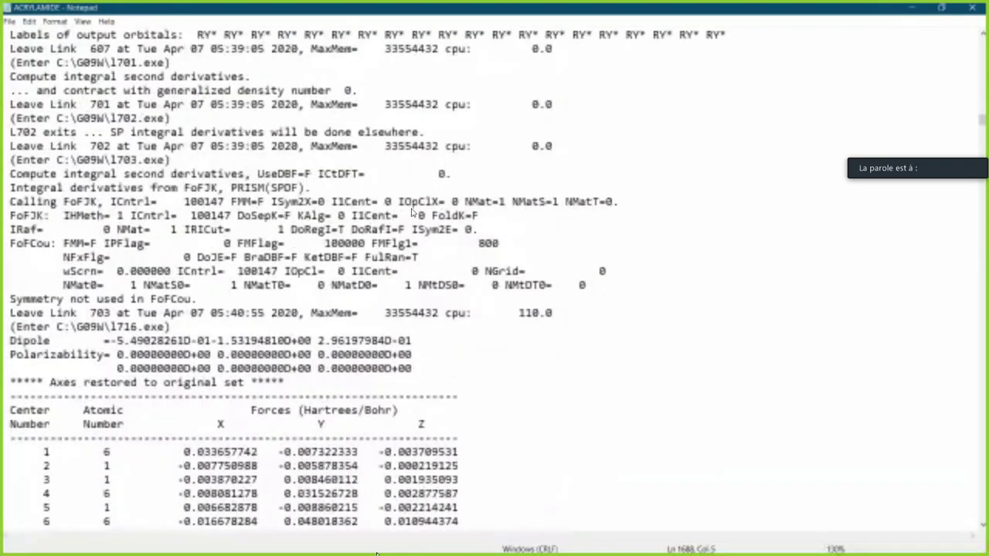
scroll(412, 212, down, 7)
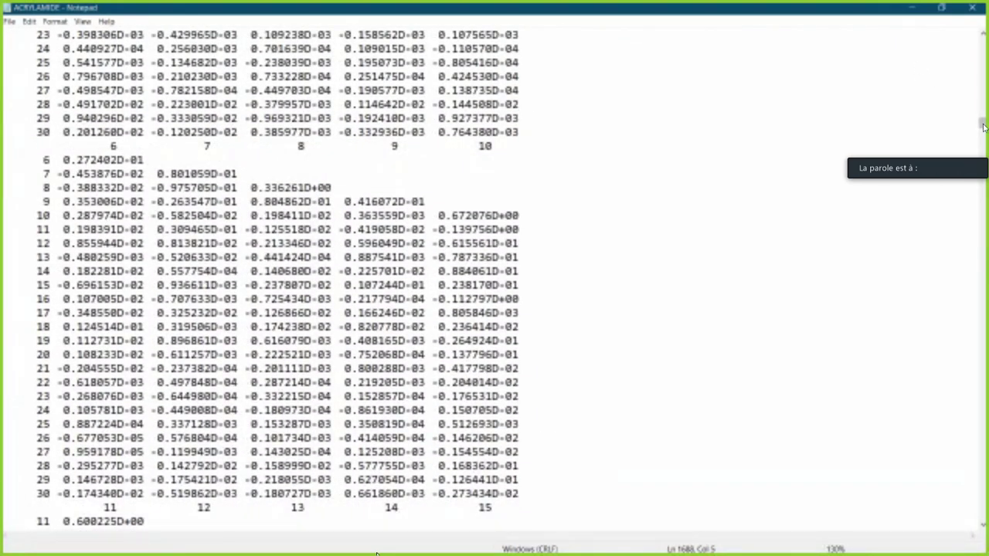
drag(984, 150, 981, 122)
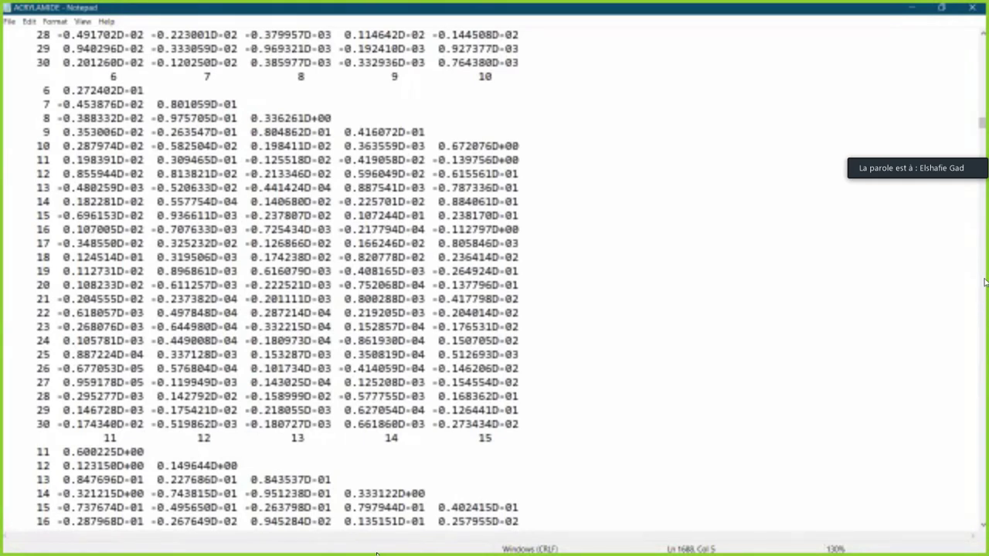
drag(985, 122, 980, 538)
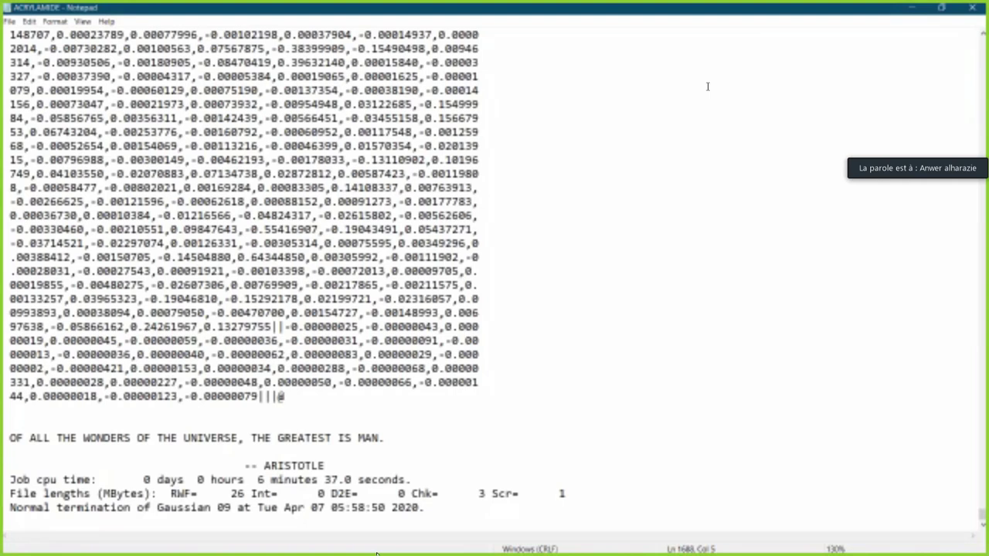
mouse_move(924, 168)
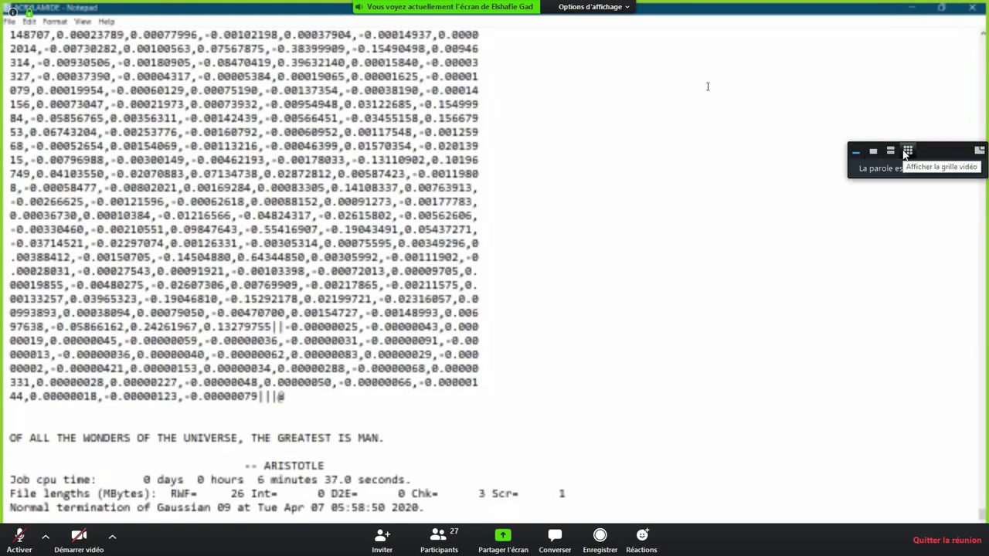
Show the participants' video grid and page through it to the last participants
click(907, 151)
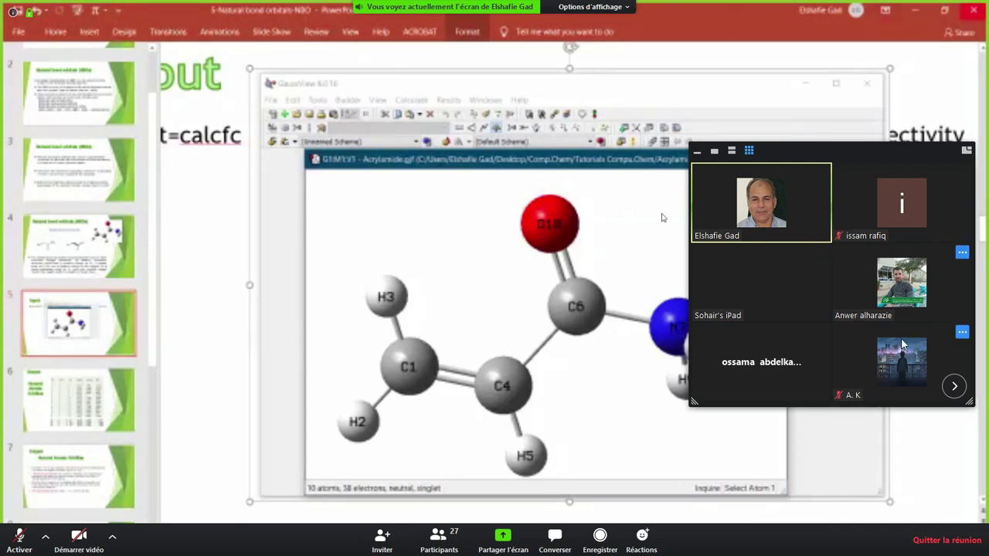
click(954, 385)
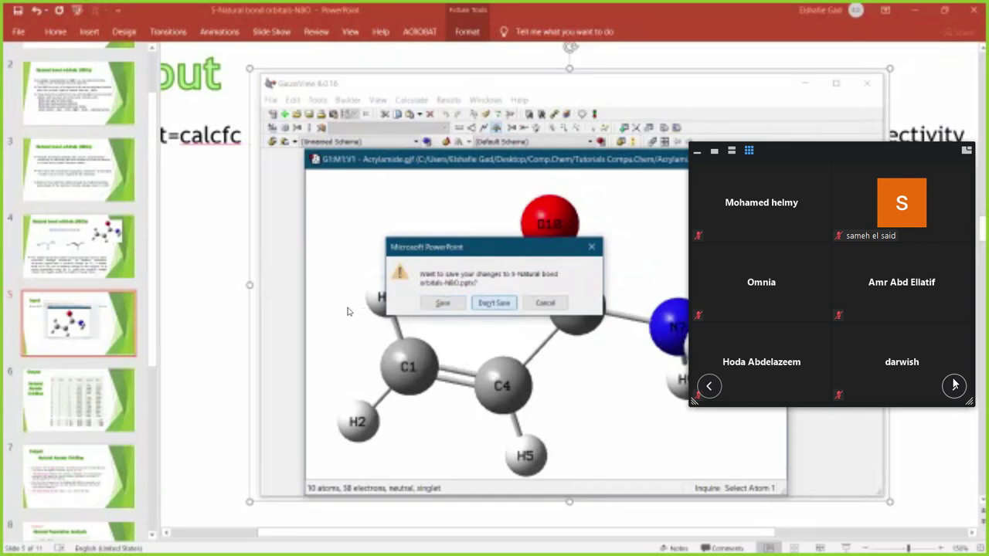
click(954, 386)
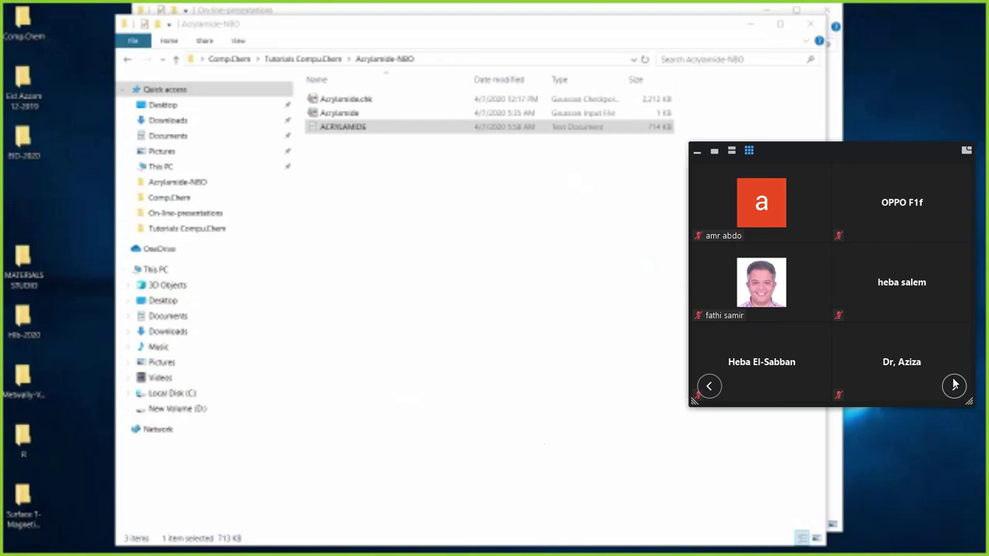
click(954, 386)
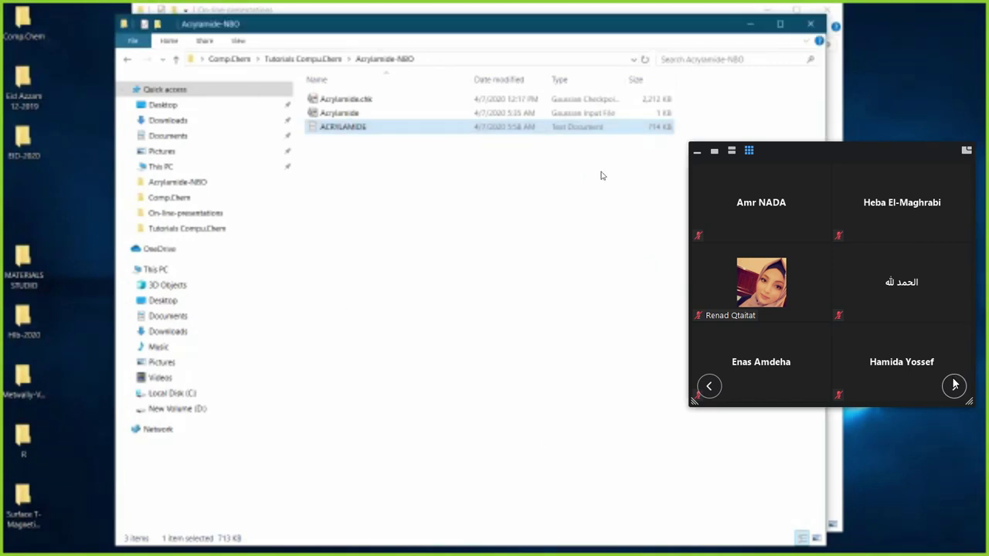
click(954, 386)
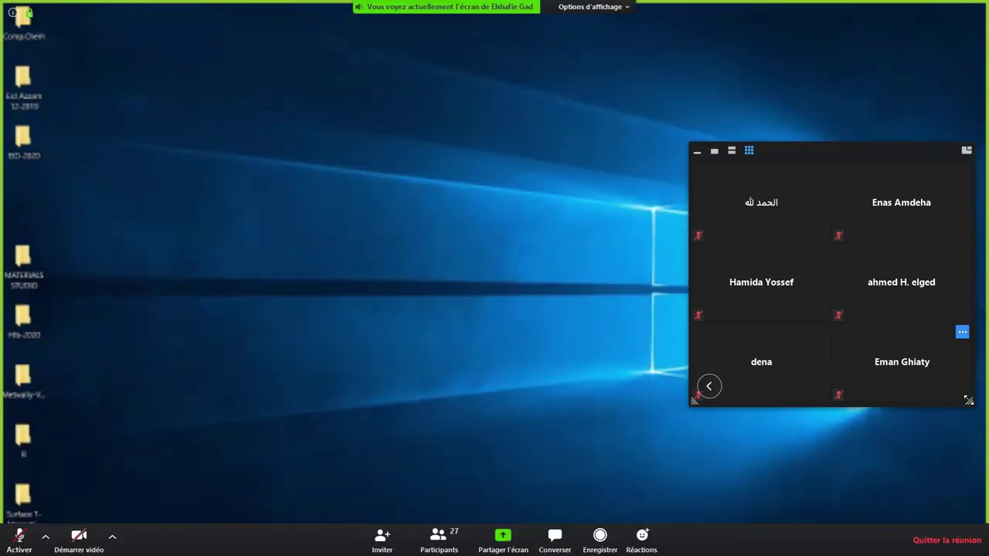
Narrow the participants' video grid to a single column and switch the video panel to show only the active speaker
drag(966, 400, 849, 432)
mouse_move(200, 547)
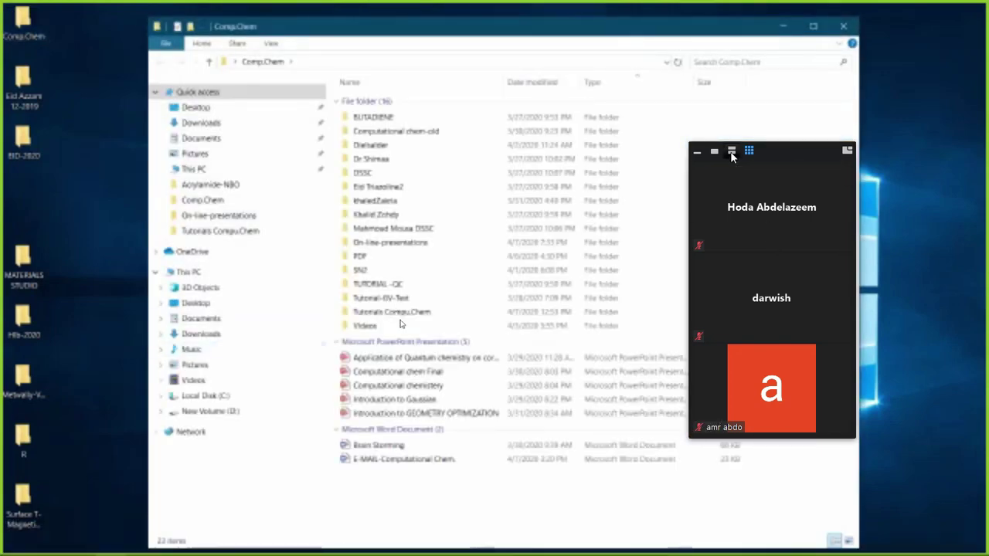
click(731, 151)
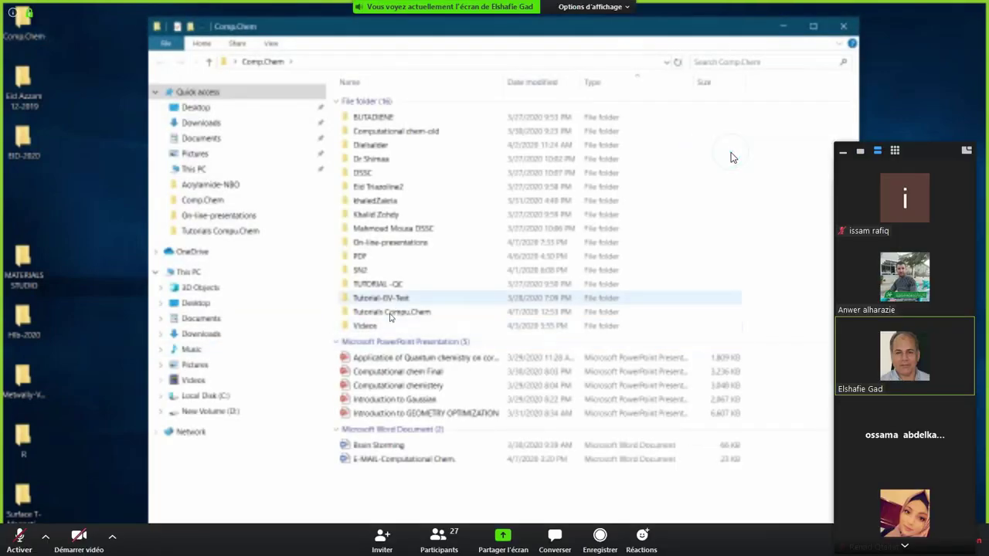
click(861, 151)
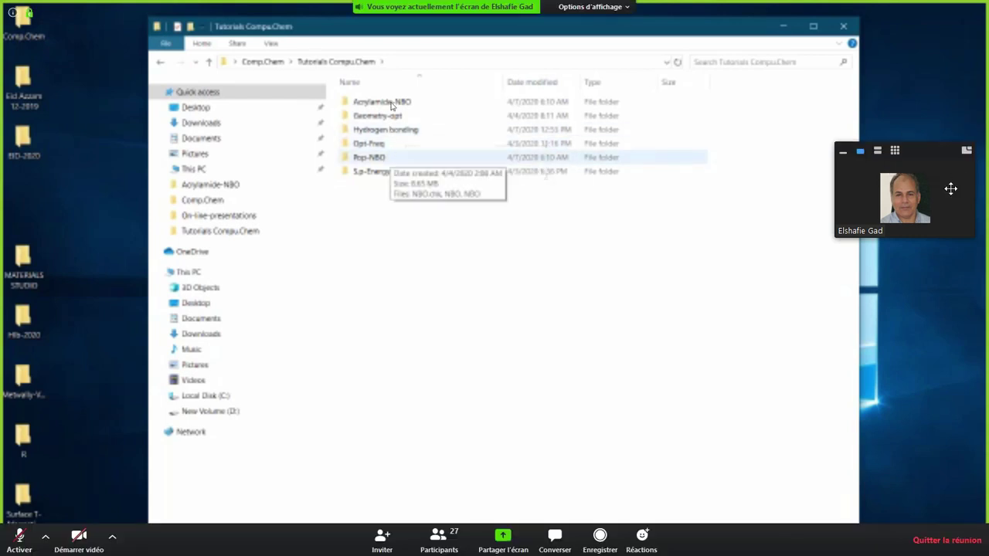
Swap the shared screen with the speaker's video and back, and collapse the video panel clear of the shared content
click(965, 150)
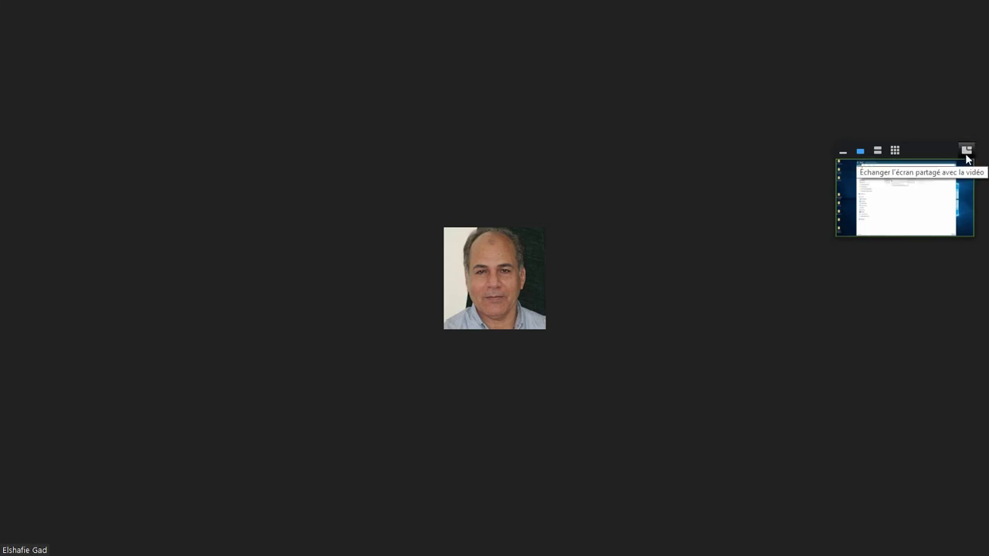
click(966, 151)
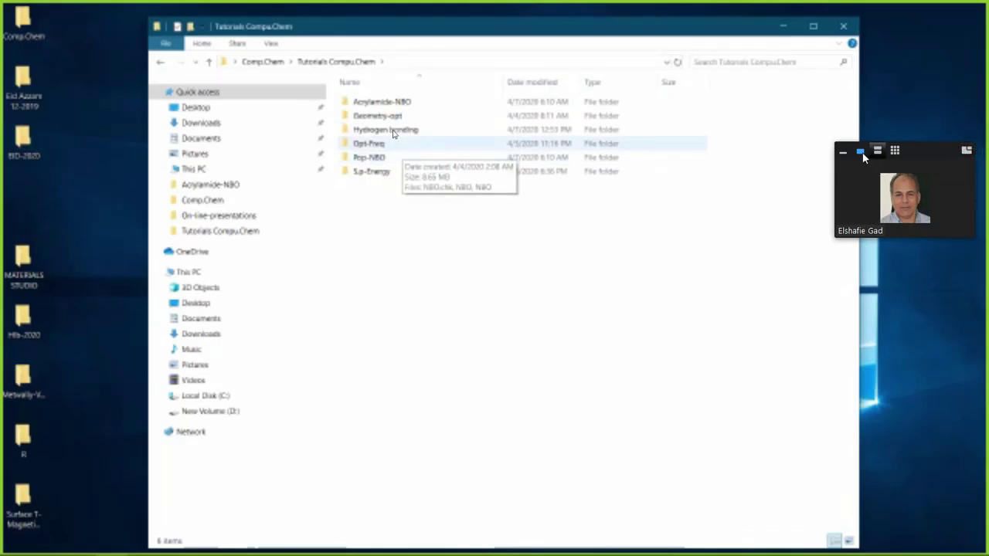
click(842, 153)
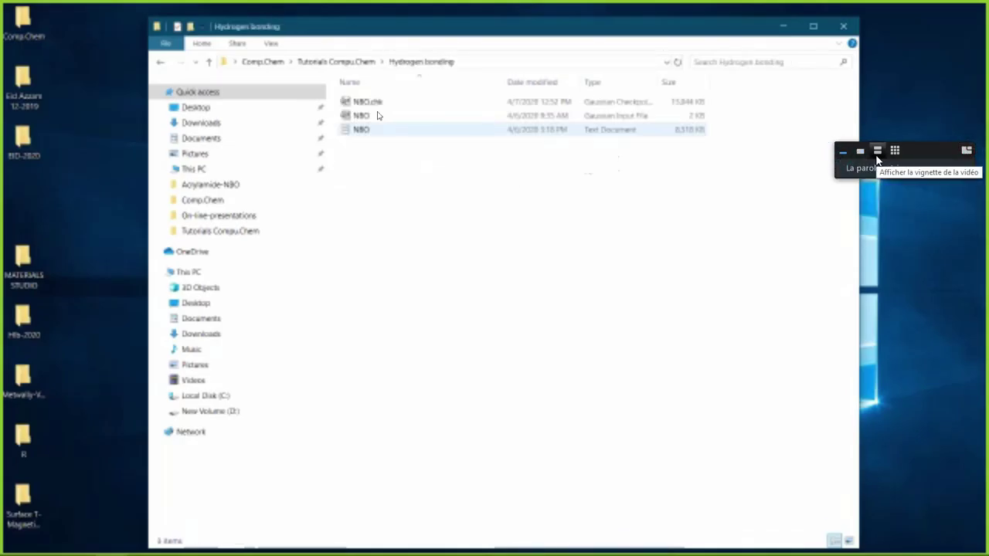
drag(926, 146, 939, 527)
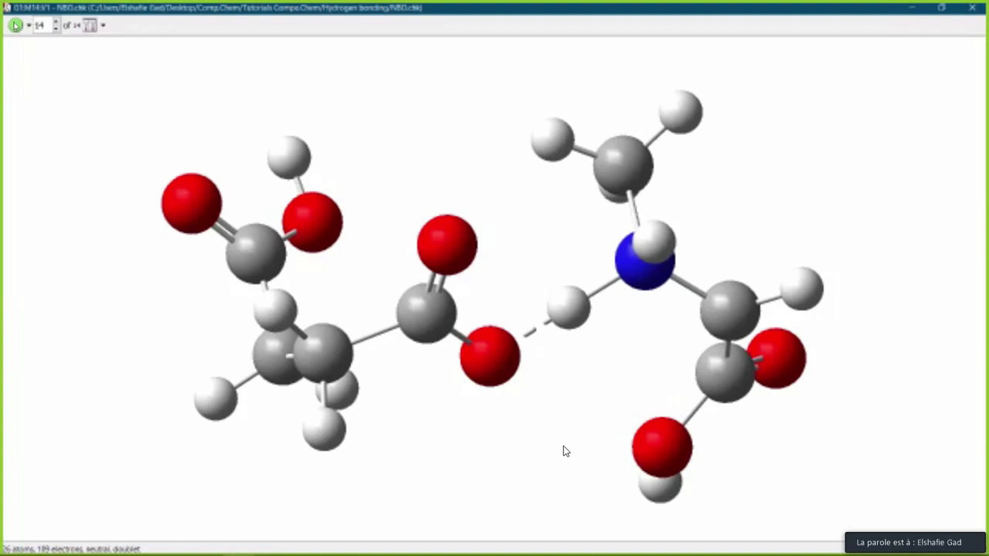
Open the optimization plot for the hydrogen-bonded structure in NBO.chk
right_click(91, 106)
mouse_move(122, 184)
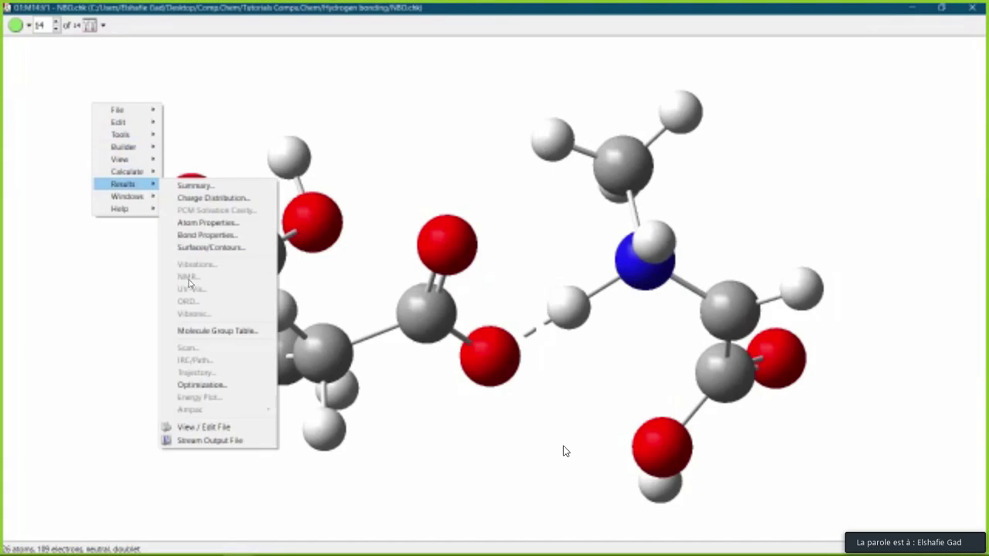
click(201, 385)
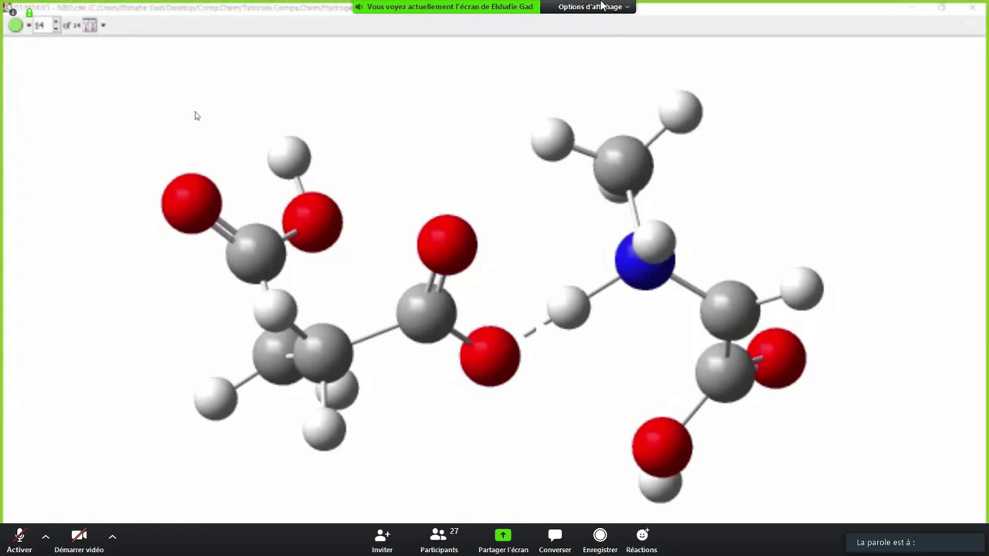
click(628, 9)
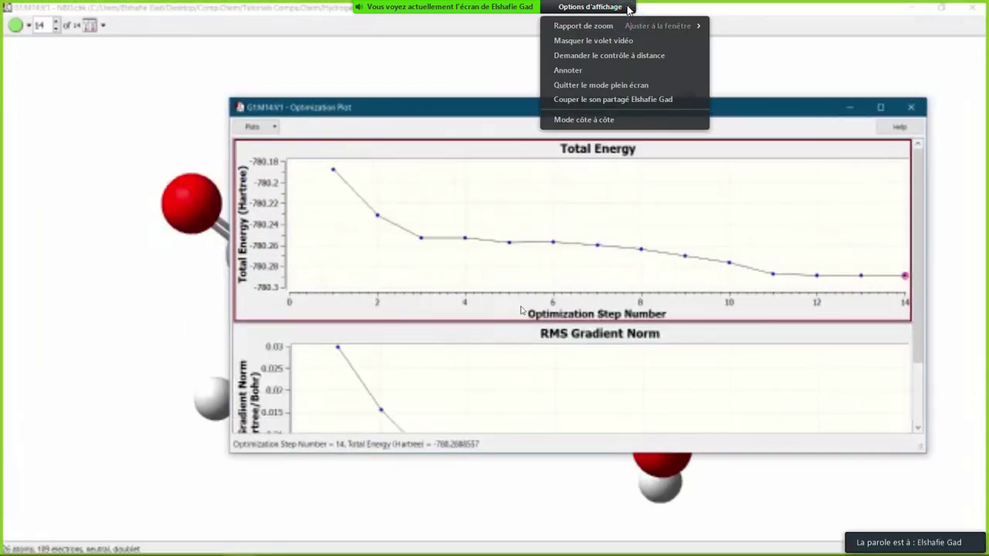
click(641, 13)
click(627, 6)
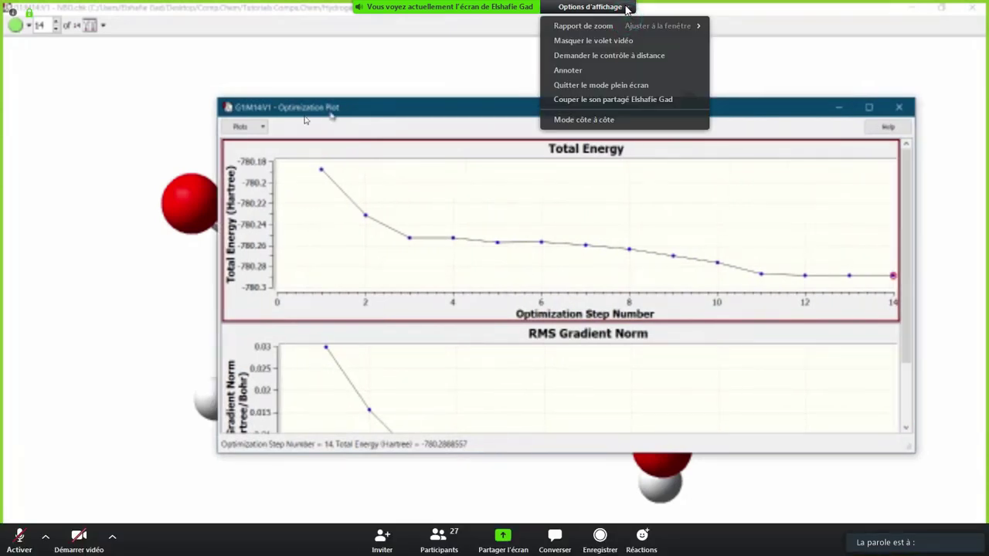
mouse_move(590, 31)
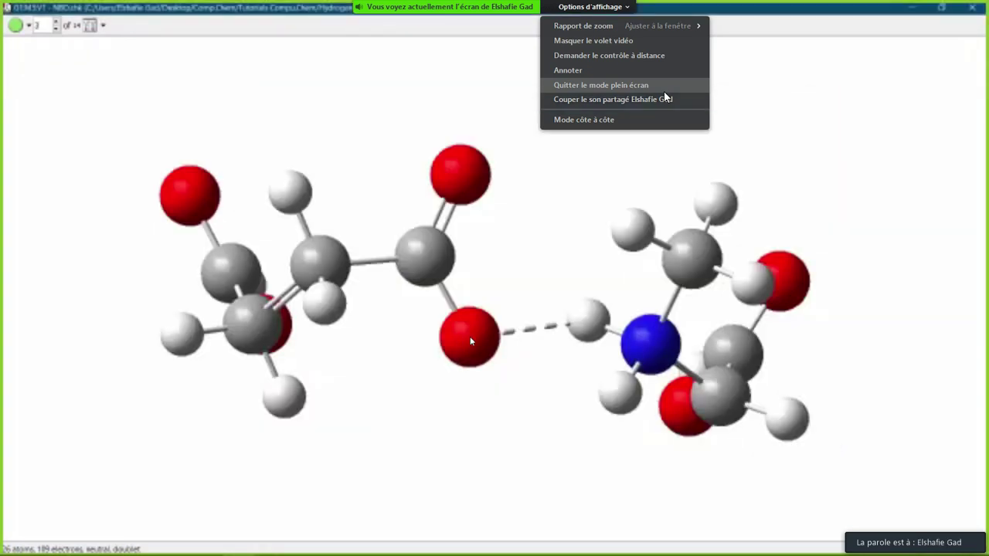
click(767, 116)
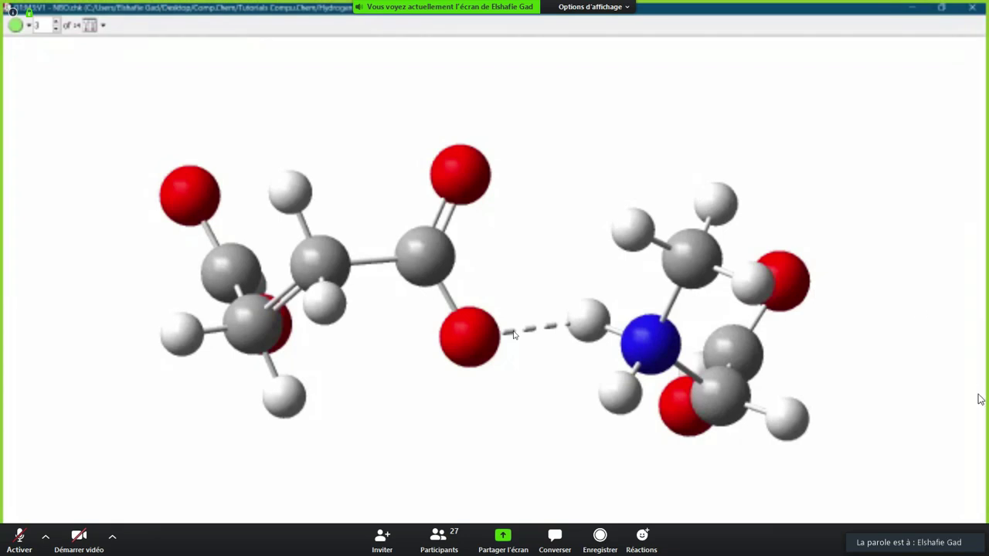
Unmute the microphone and reopen the participants' video grid as a narrow full-height column beside the shared content
click(19, 536)
mouse_move(860, 535)
mouse_move(31, 16)
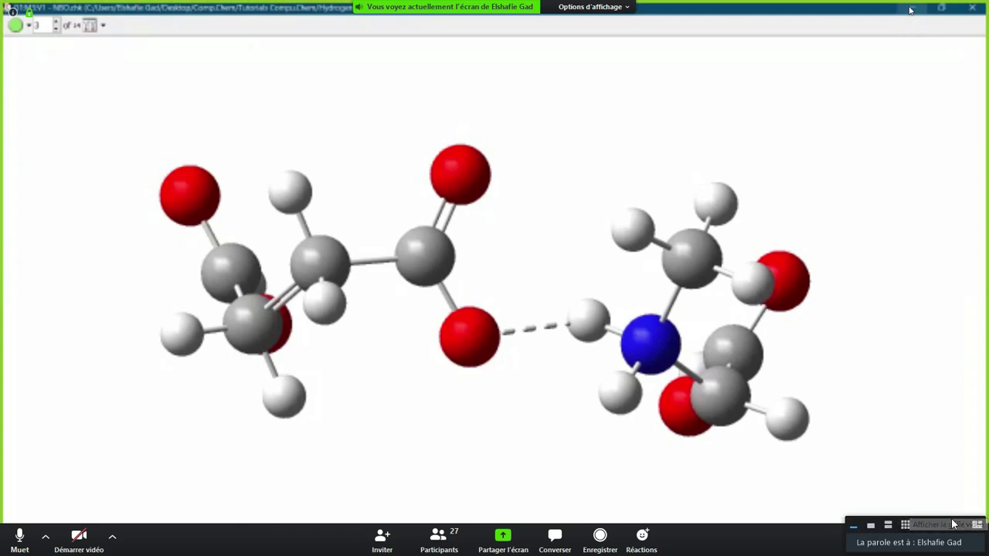
click(906, 526)
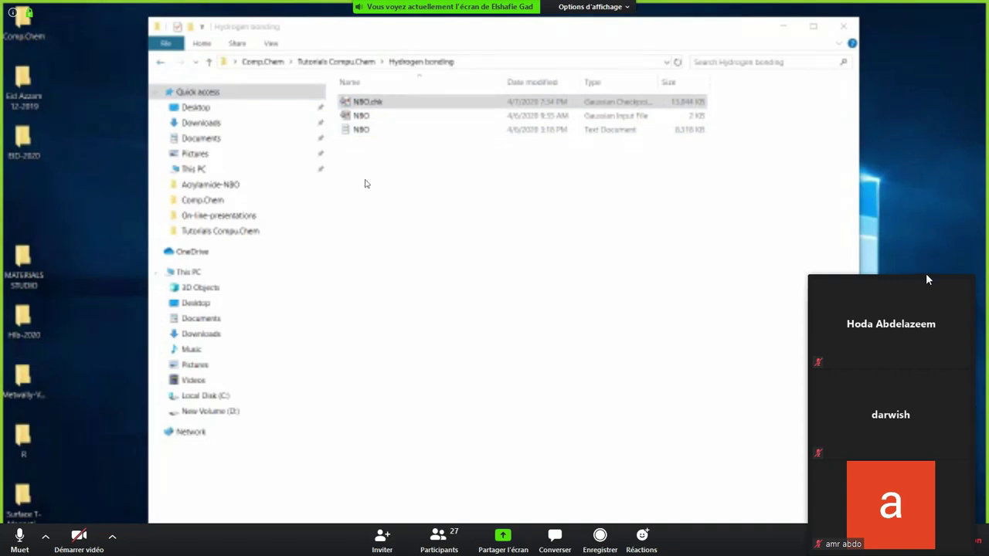
drag(925, 278, 938, 24)
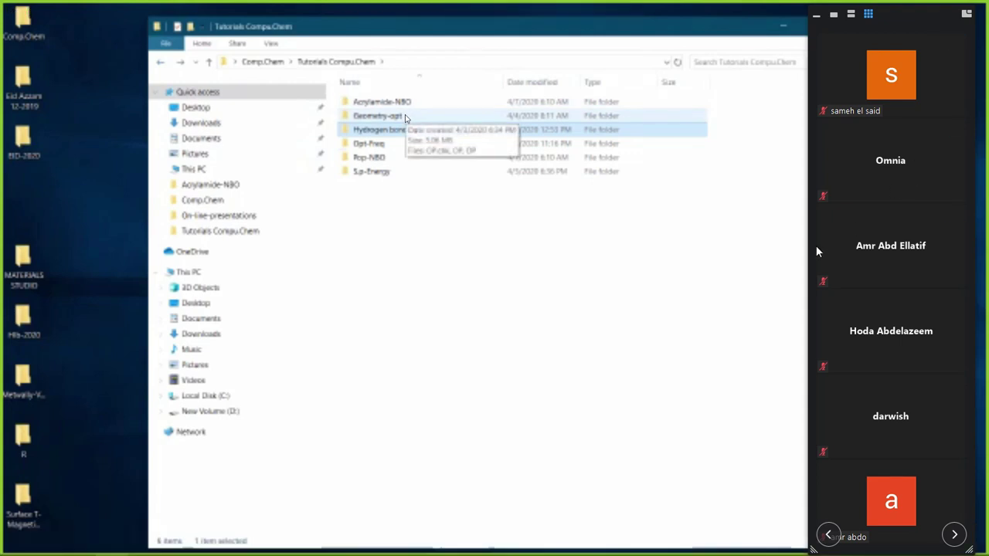
drag(811, 249, 852, 254)
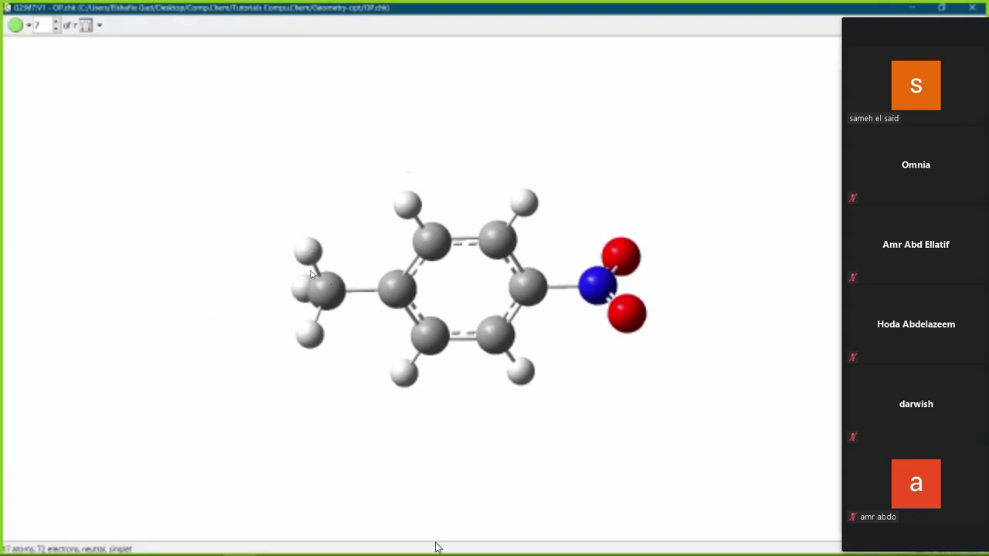
Return from the Geometry-opt folder to Tutorials Compu.Chem and minimize the folder window
mouse_move(436, 547)
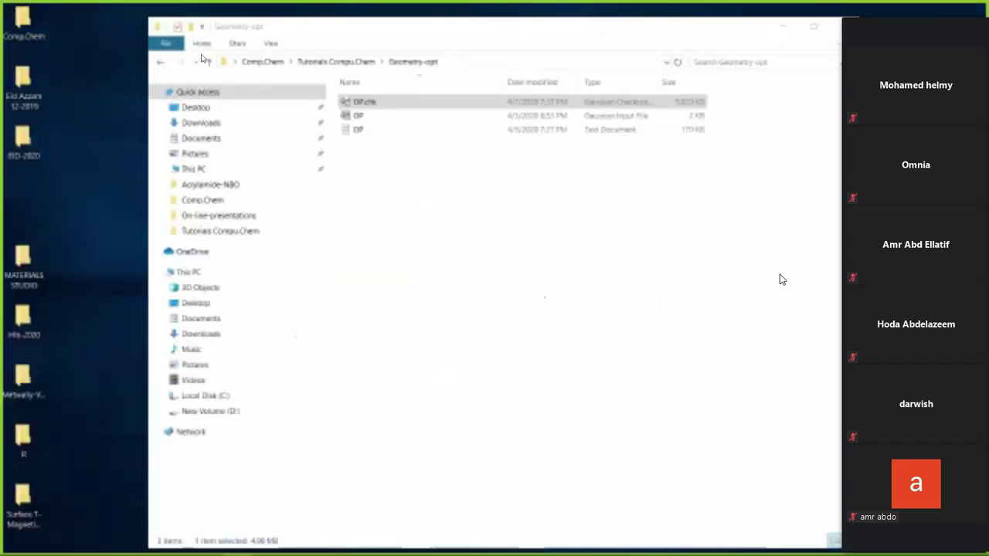
click(161, 65)
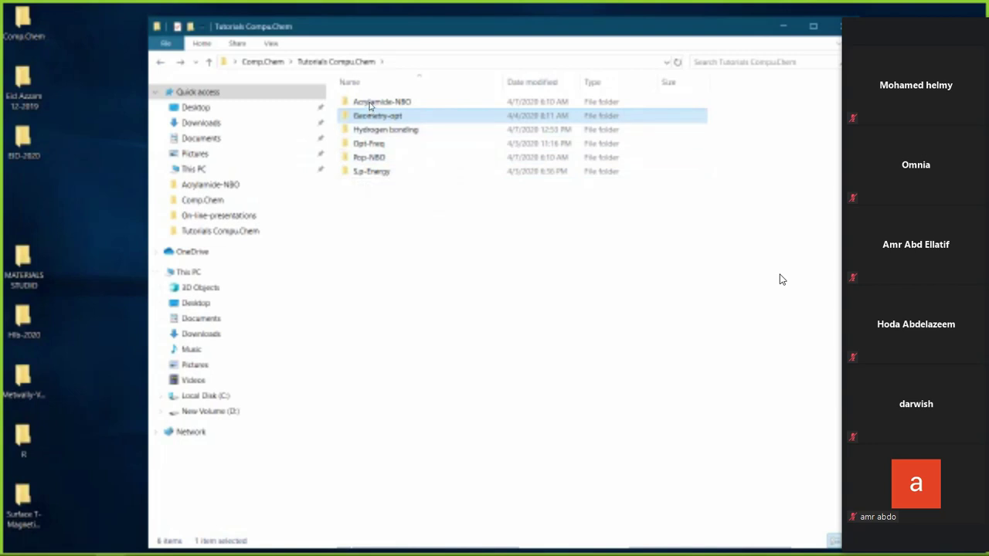
click(782, 26)
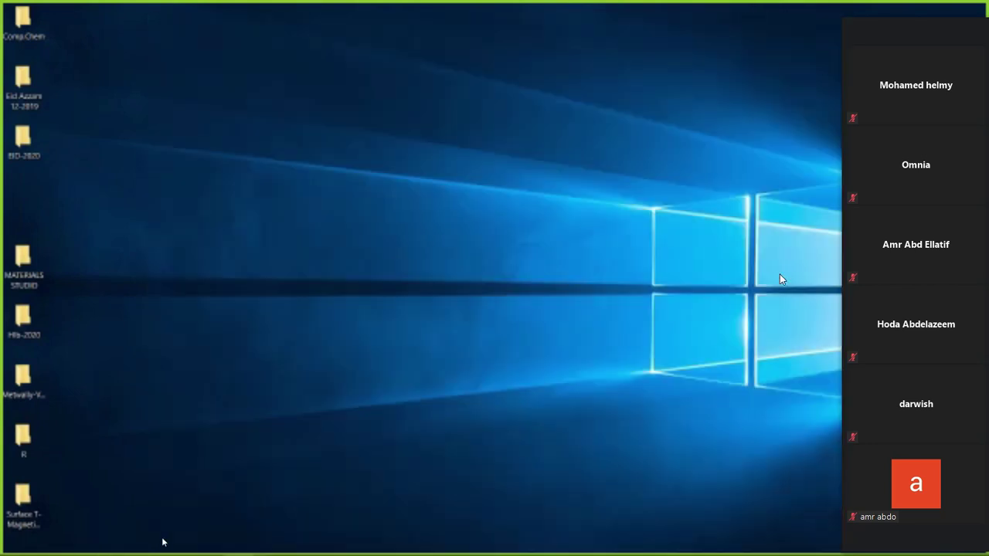
Close the GaussView structure windows of OP.chk and NBO.chk
mouse_move(184, 550)
mouse_move(204, 553)
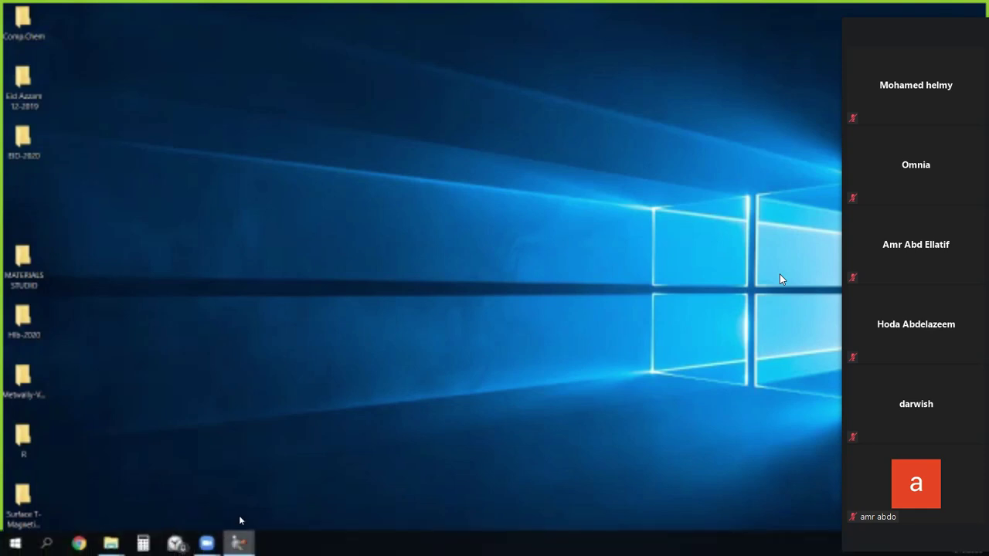
mouse_move(239, 519)
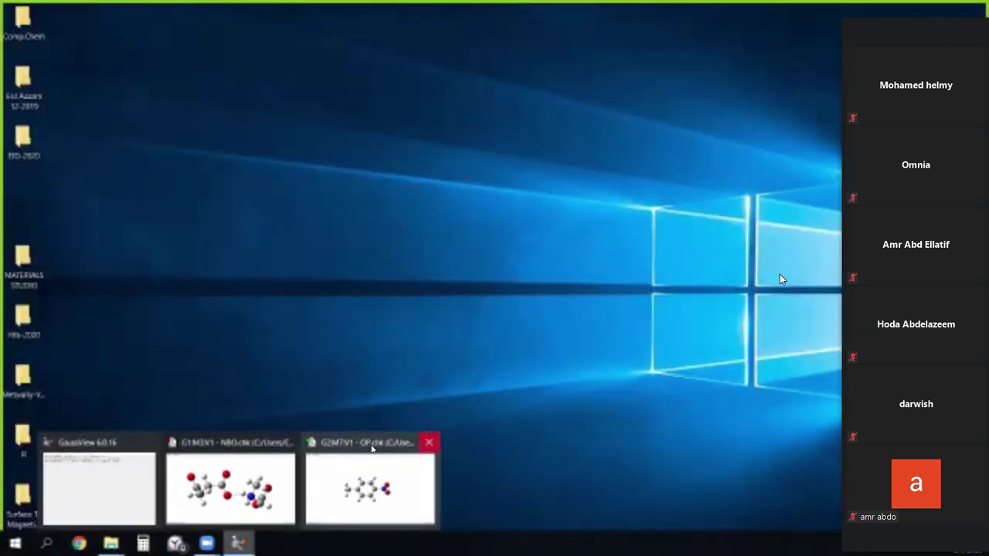
click(427, 441)
click(359, 443)
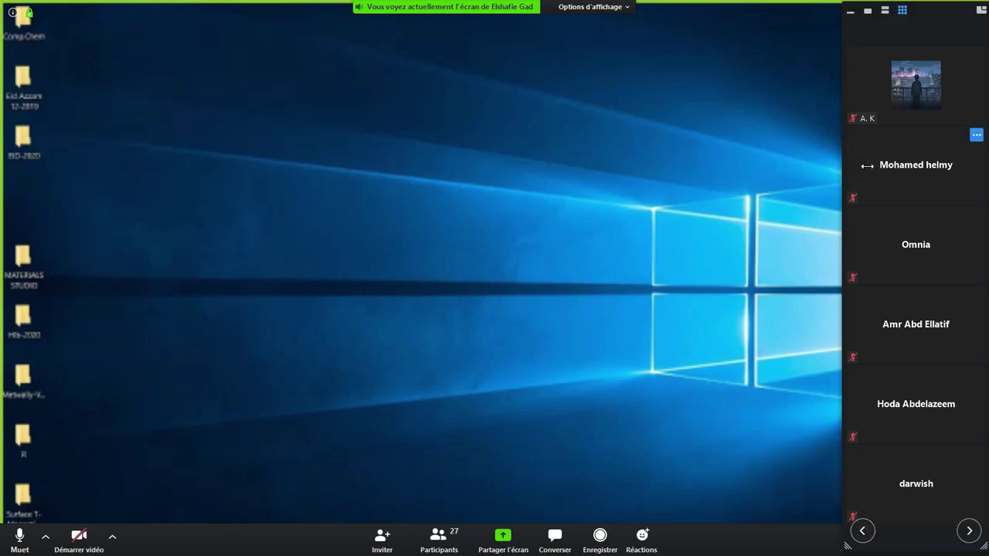
drag(841, 170, 869, 172)
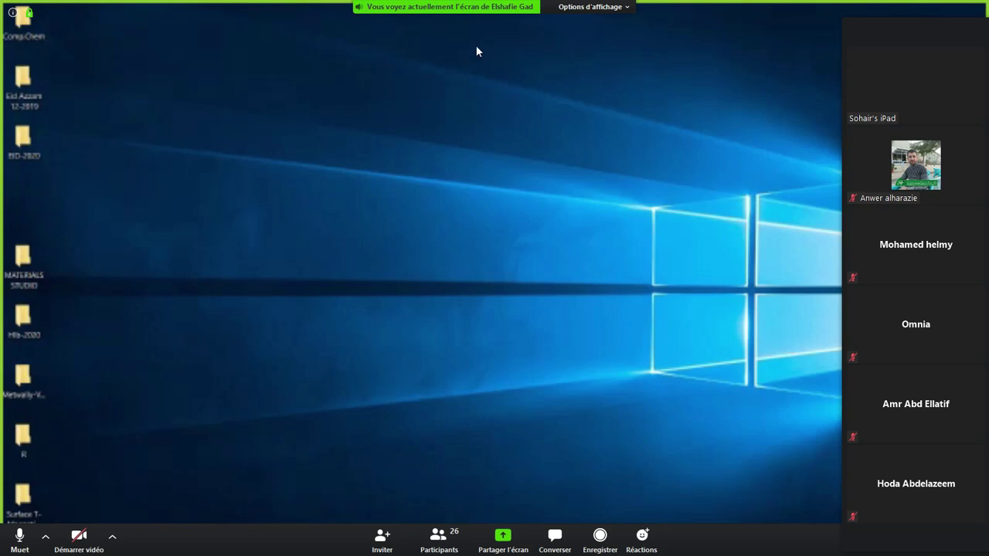
click(623, 8)
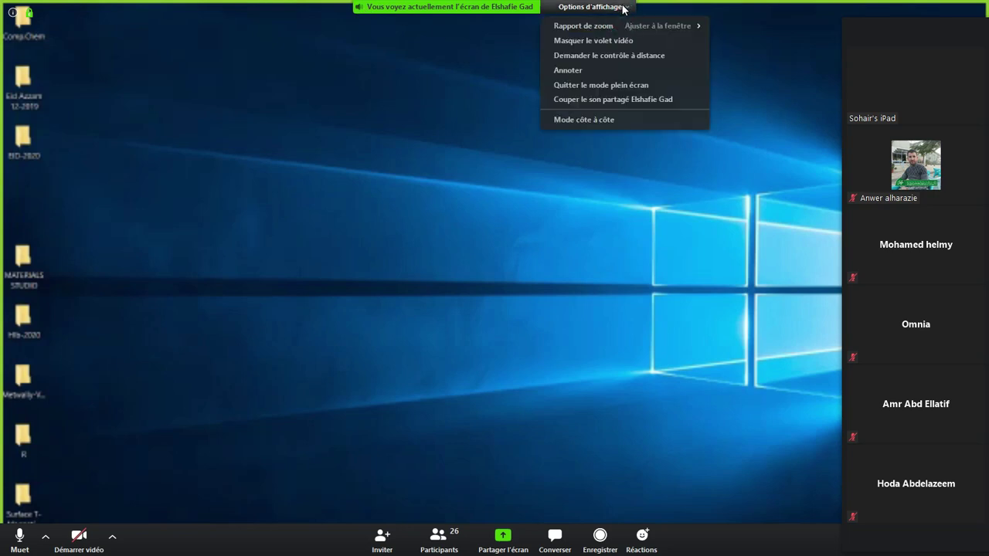
click(480, 60)
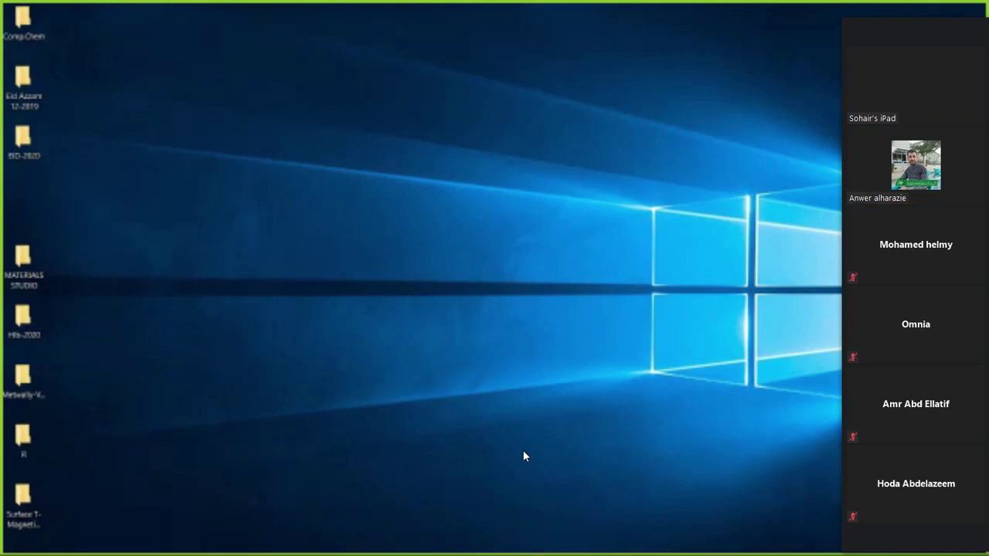
mouse_move(439, 490)
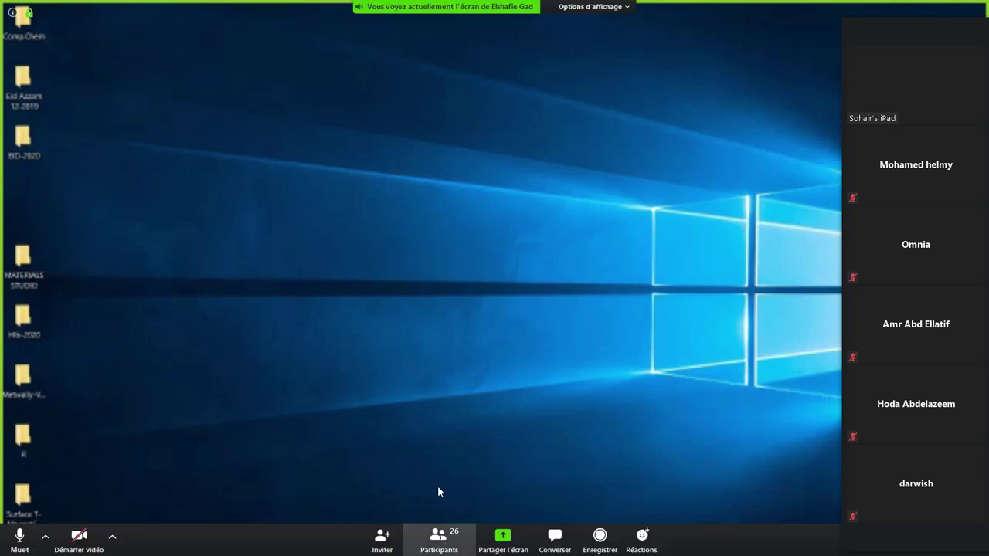
click(612, 8)
click(502, 68)
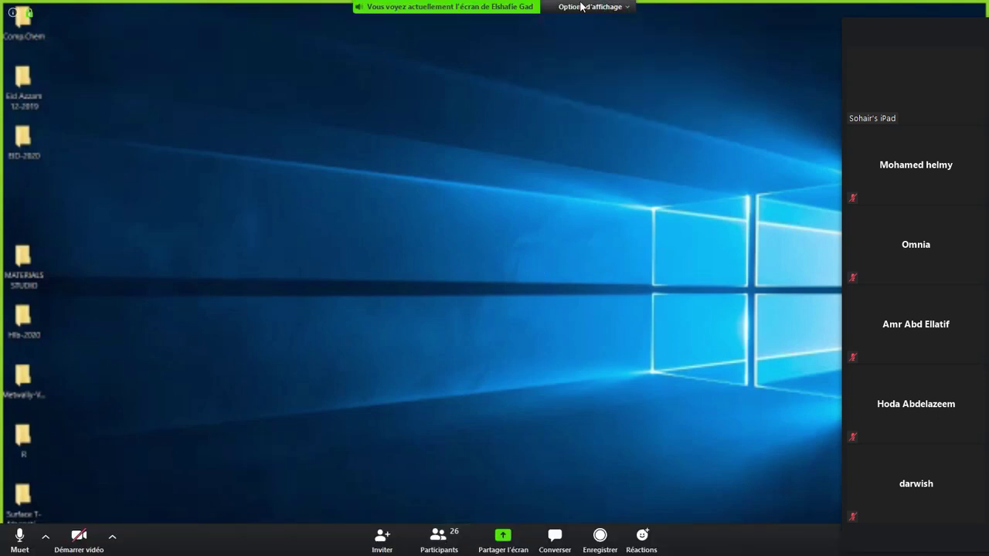
click(581, 6)
click(495, 53)
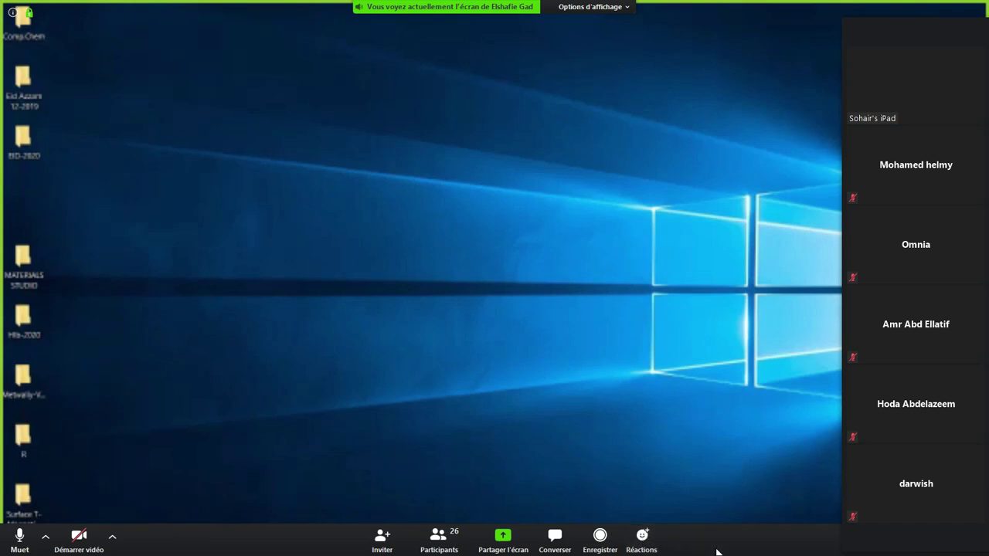
mouse_move(852, 292)
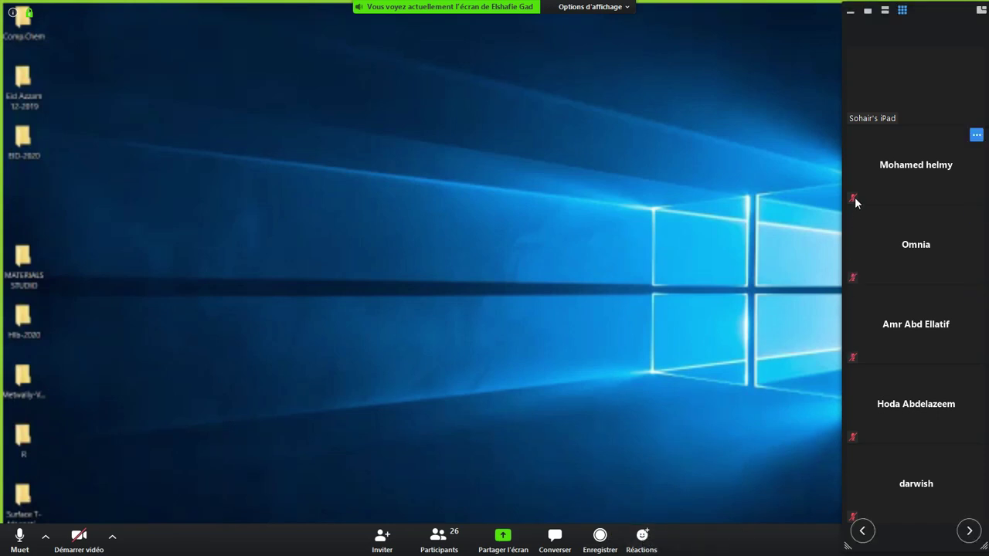
click(978, 136)
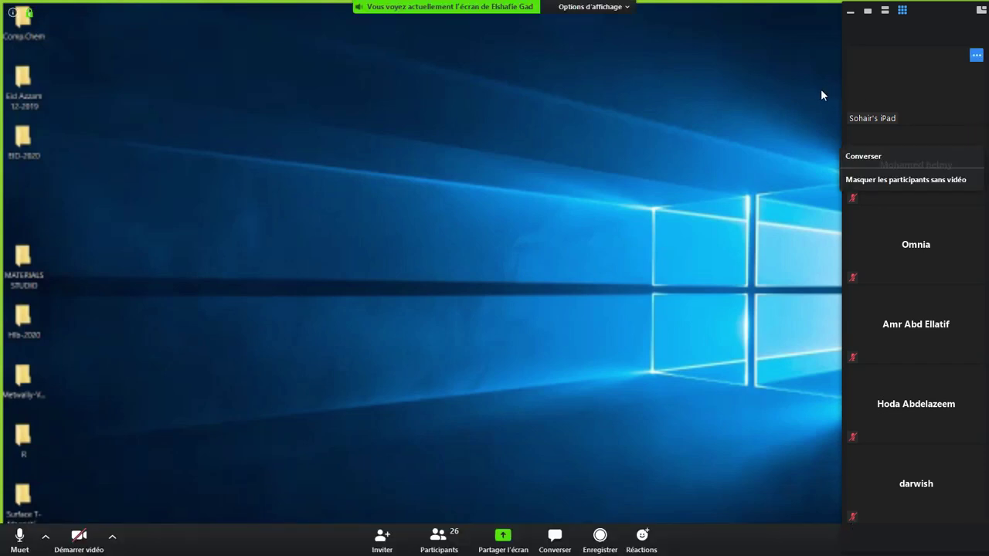
click(776, 301)
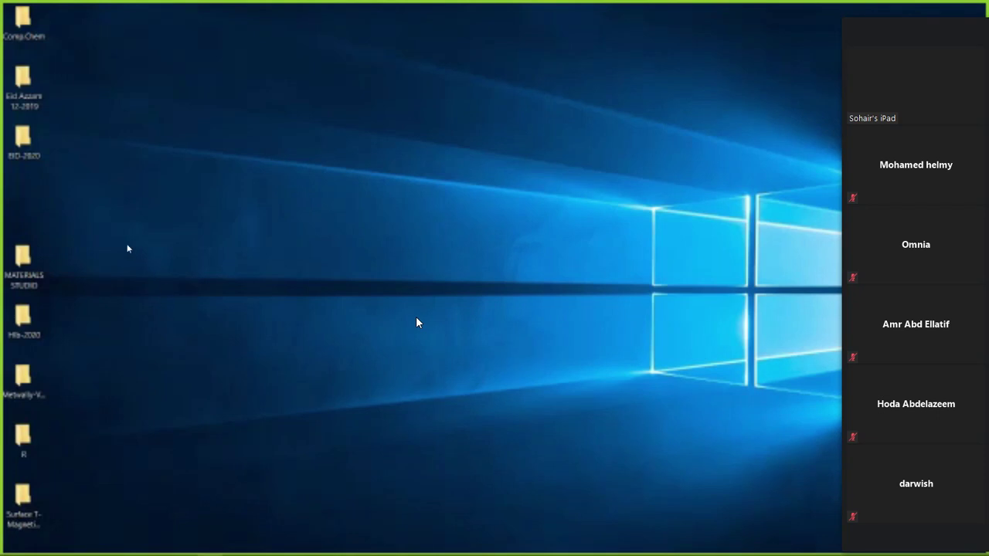
Open the Tutorials Compu.Chem folder inside Comp.Chem and unmute the meeting microphone
double_click(21, 23)
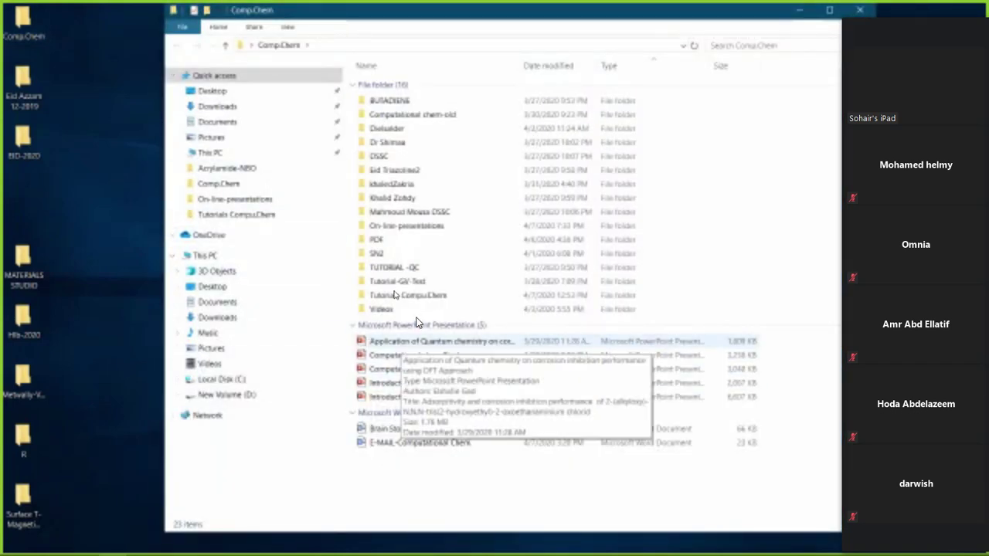
double_click(395, 295)
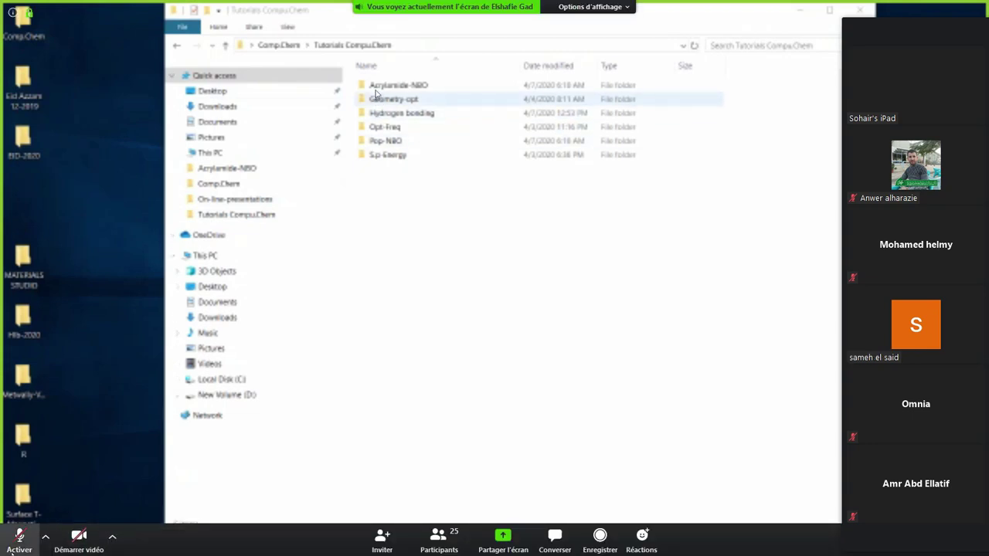
click(14, 541)
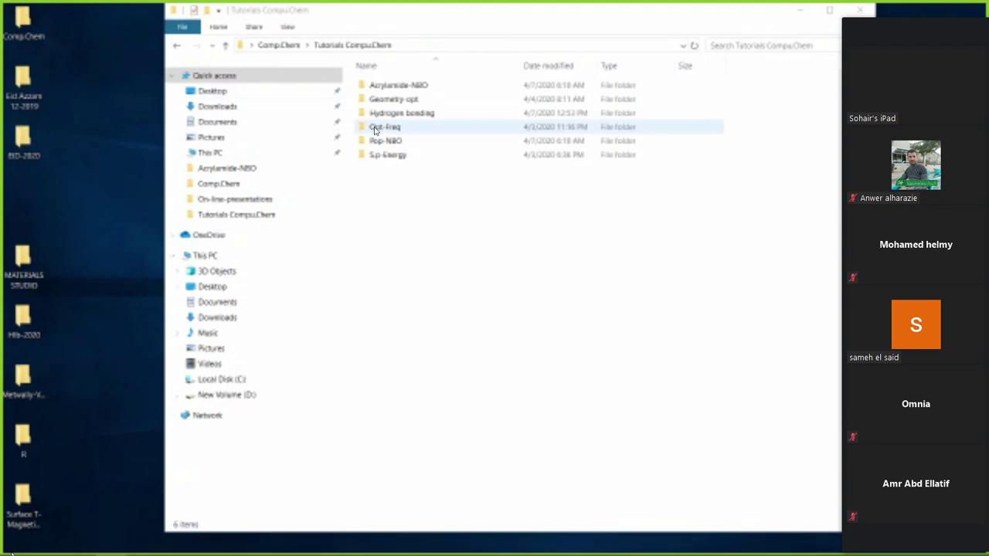
Open OPt-Freq.chk from the Opt-Freq folder in GaussView and move its structure window clear of the main window's toolbars
click(375, 128)
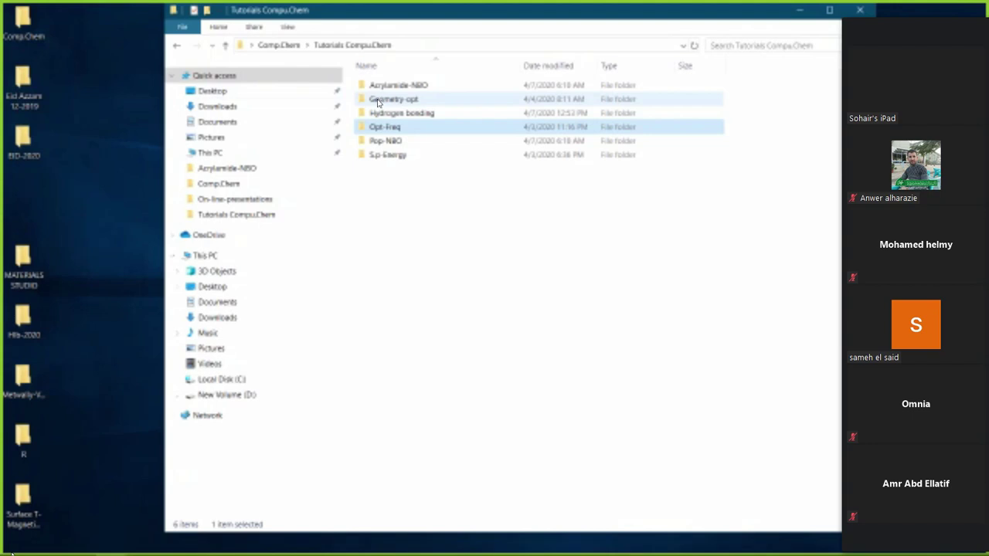
click(377, 101)
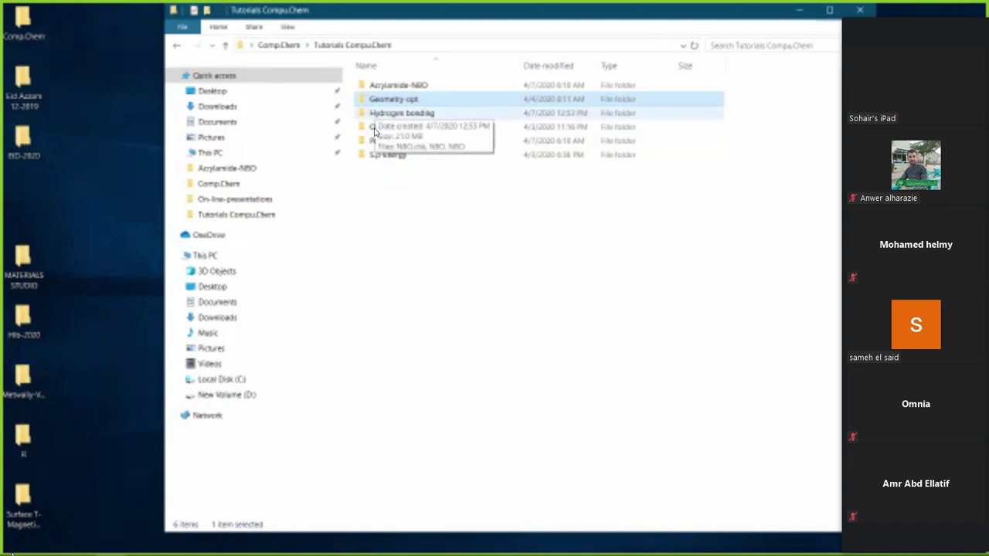
double_click(374, 129)
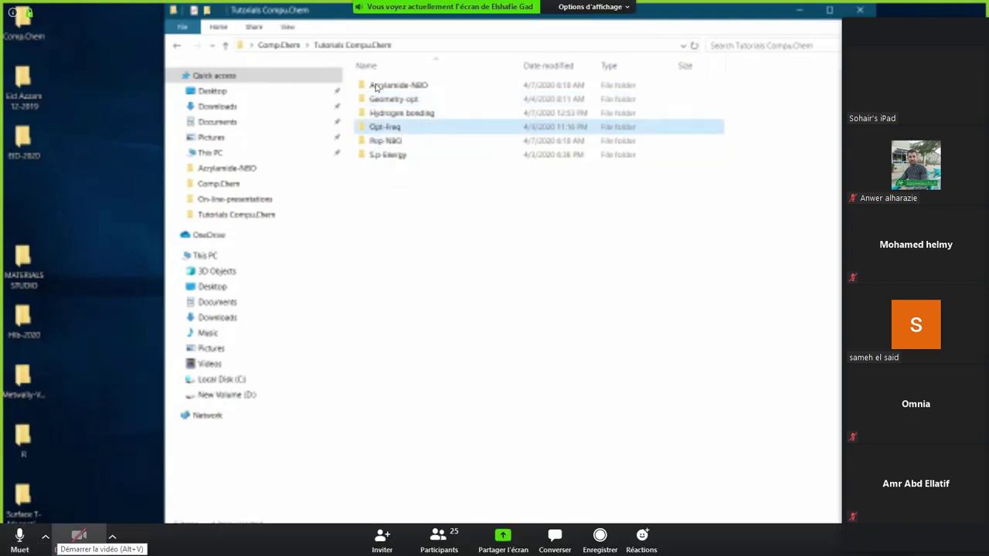
click(376, 86)
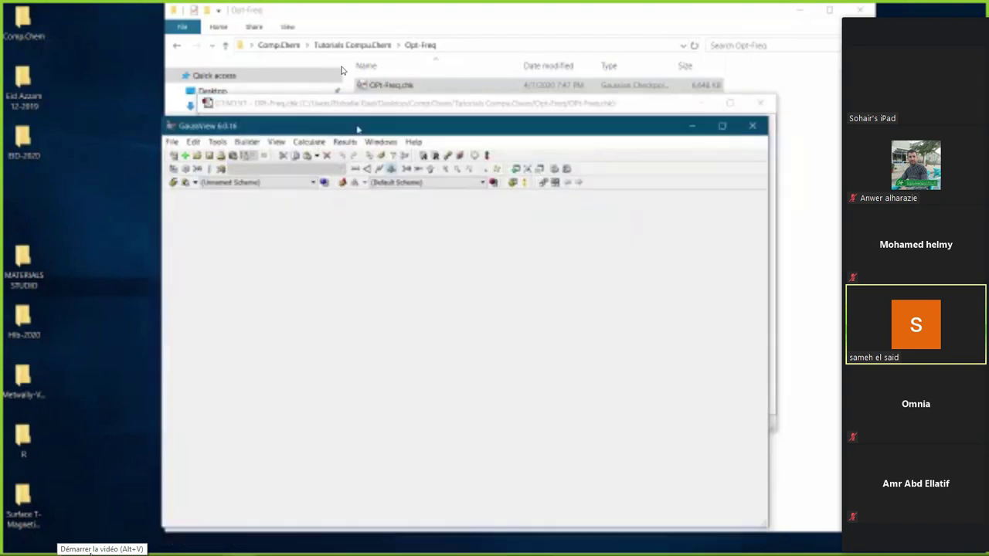
click(766, 351)
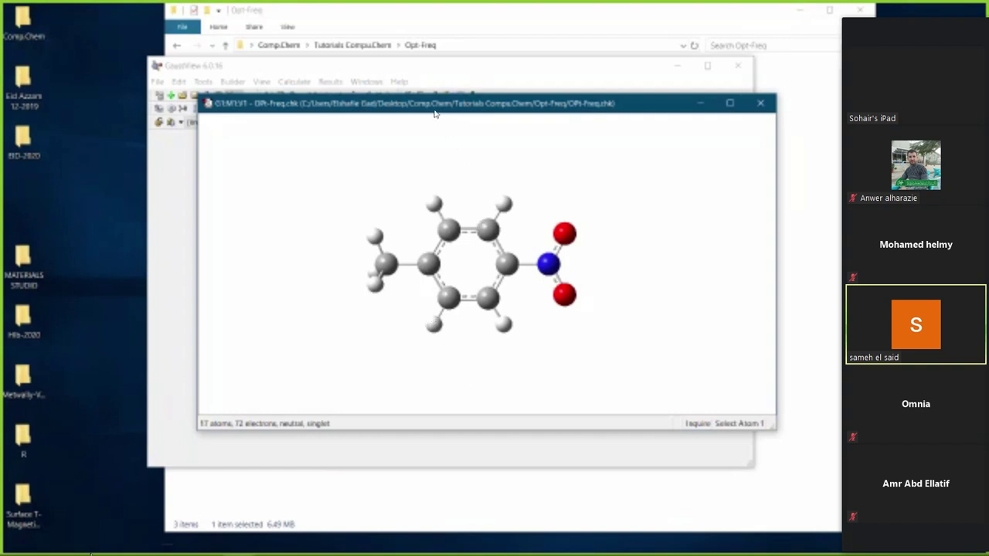
drag(435, 111, 422, 138)
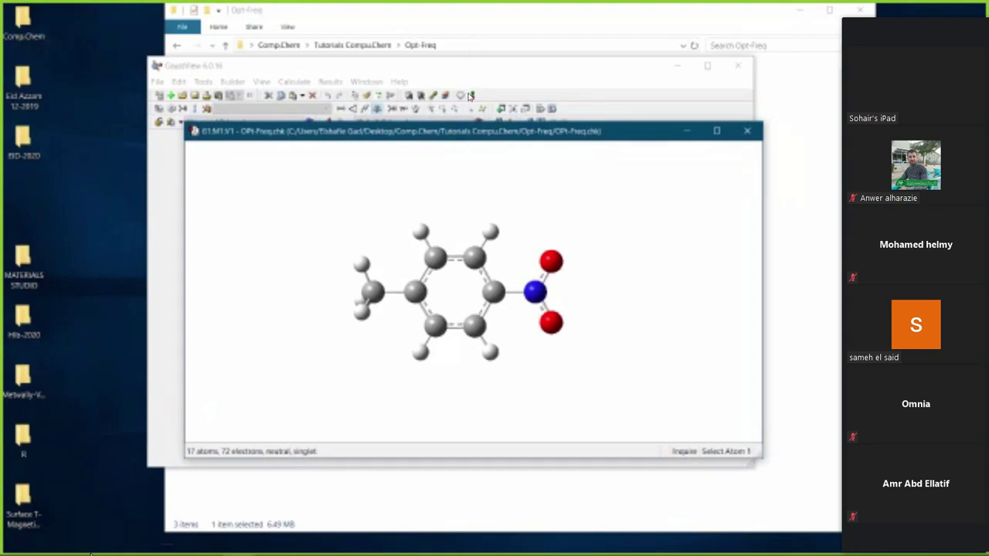
Open the MO editor for the OPt-Freq.chk molecule and generate surfaces for orbitals 36 and 37 with isovalue 0.02 and a coarse cube grid
key(ctrl+w)
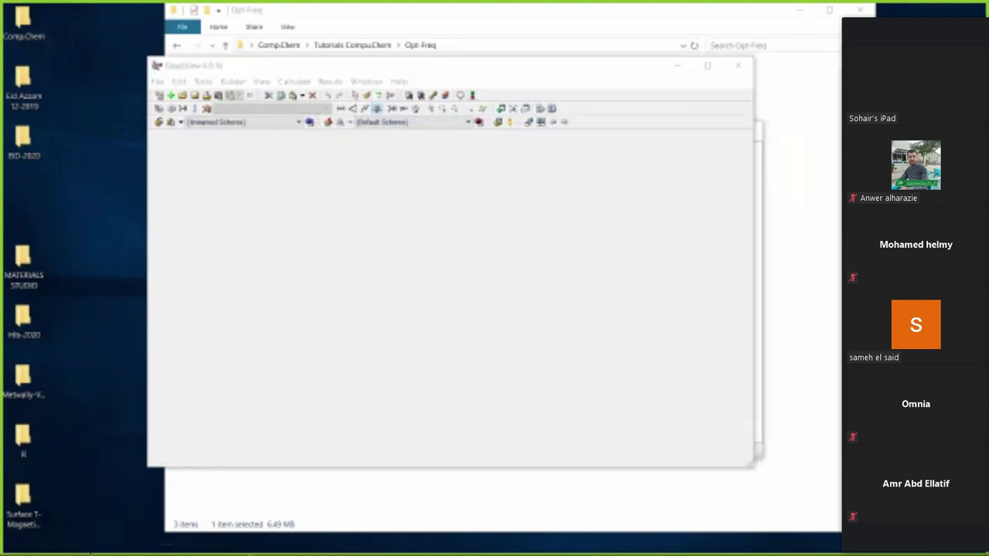
drag(3, 68, 272, 89)
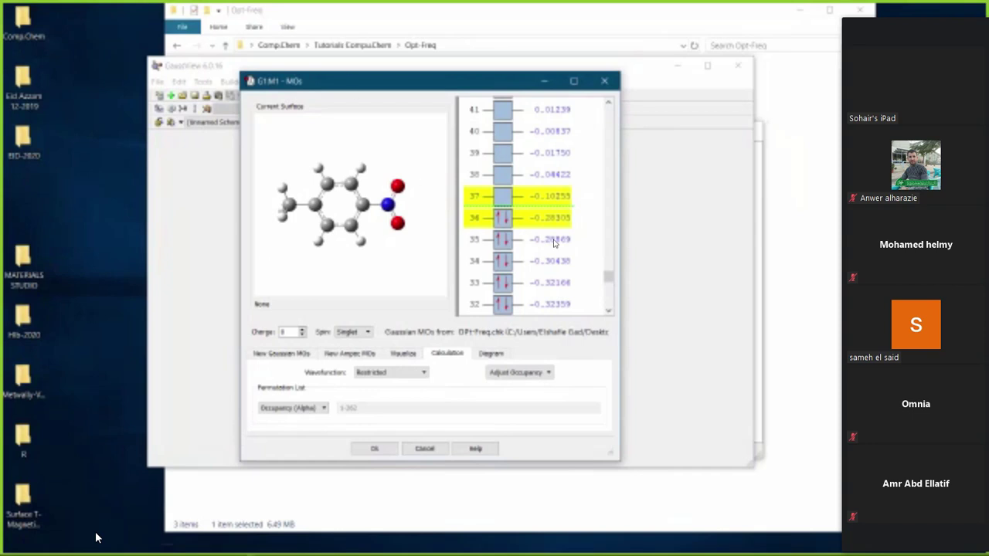
drag(463, 86, 466, 112)
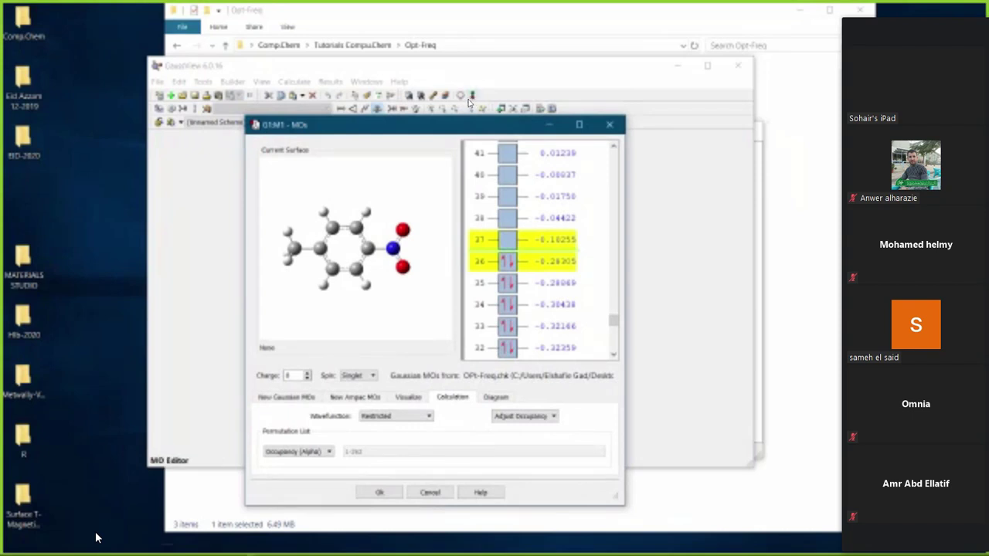
mouse_move(424, 124)
mouse_down()
mouse_move(441, 230)
mouse_move(414, 155)
mouse_move(418, 99)
mouse_move(433, 95)
mouse_move(441, 125)
mouse_up()
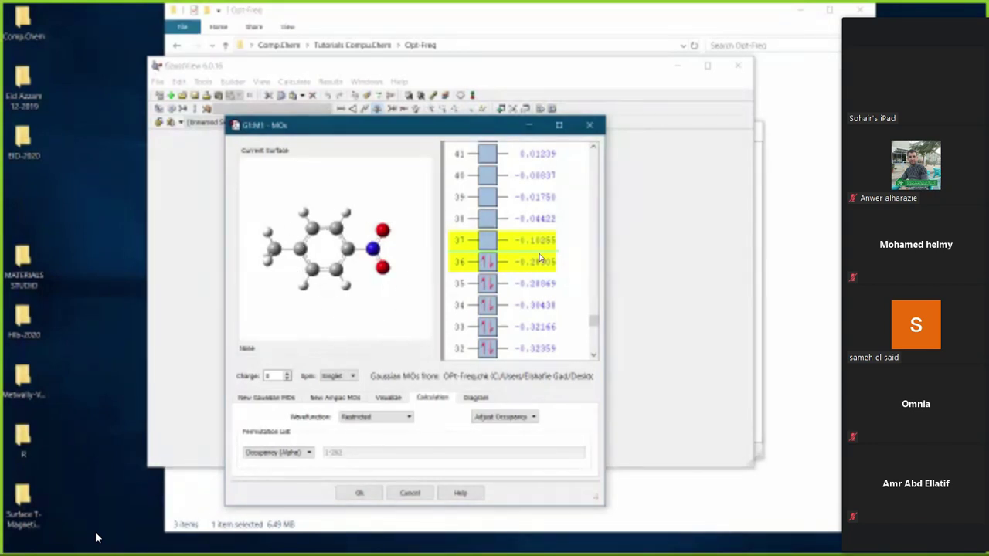
click(390, 397)
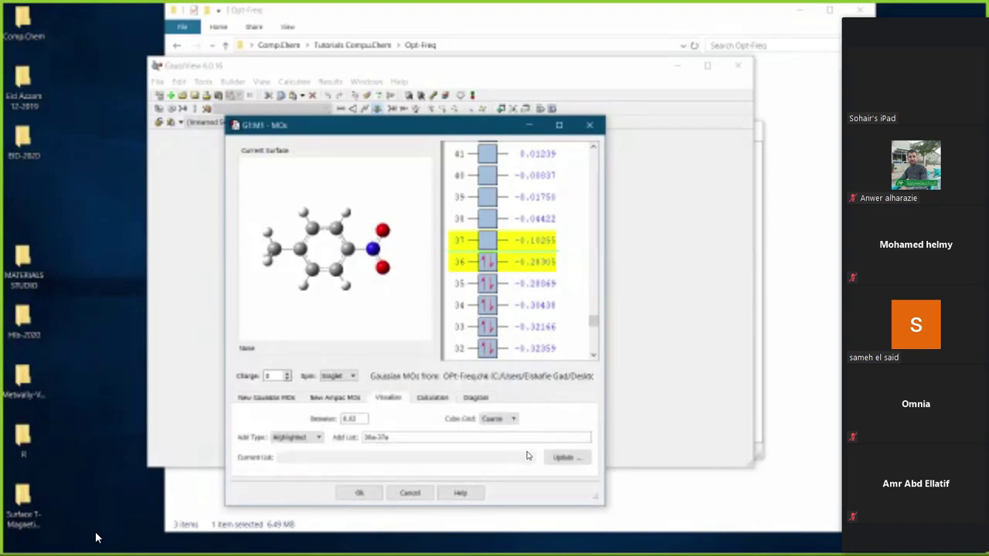
click(553, 459)
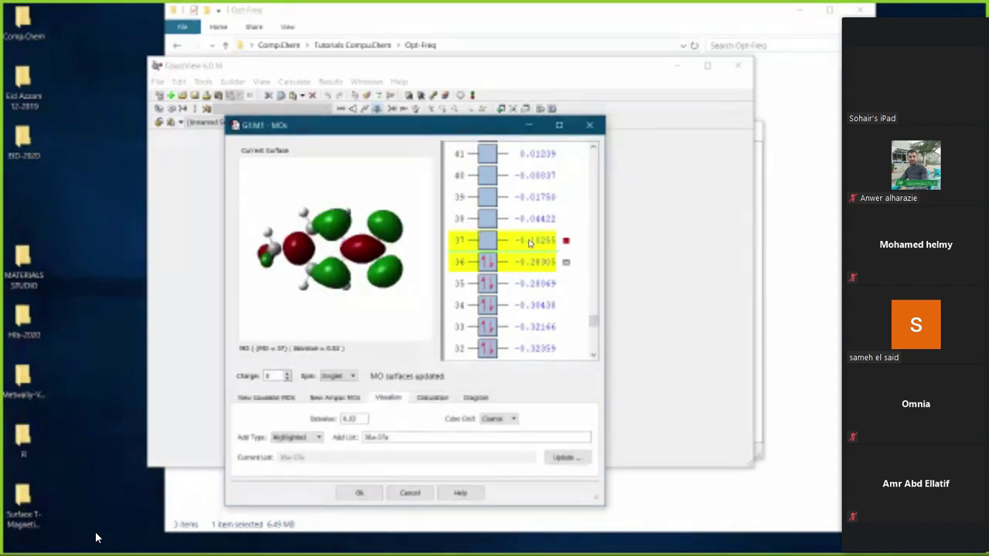
Compare the surfaces of orbitals 36 and 37 by switching between them and tilting the molecule
click(565, 264)
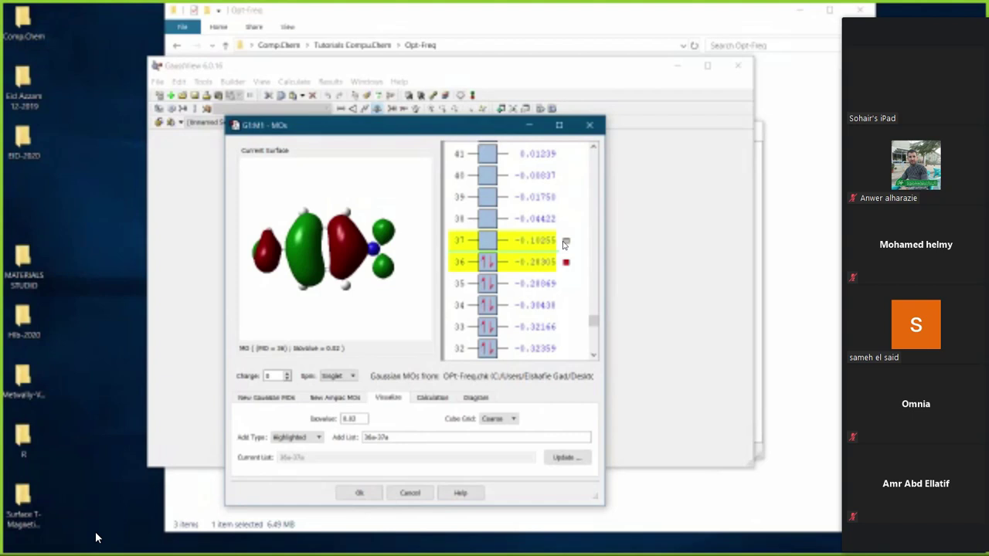
click(566, 241)
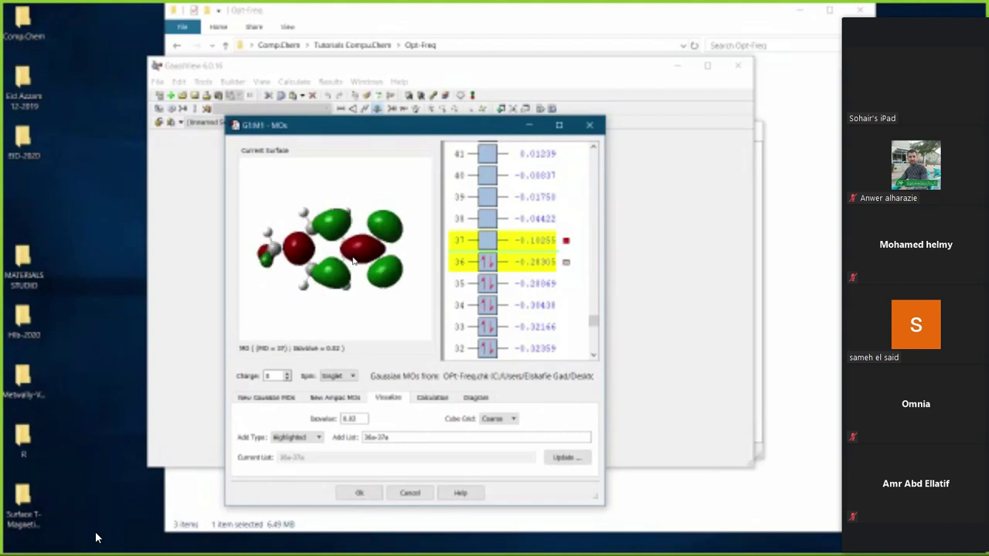
drag(356, 226, 360, 267)
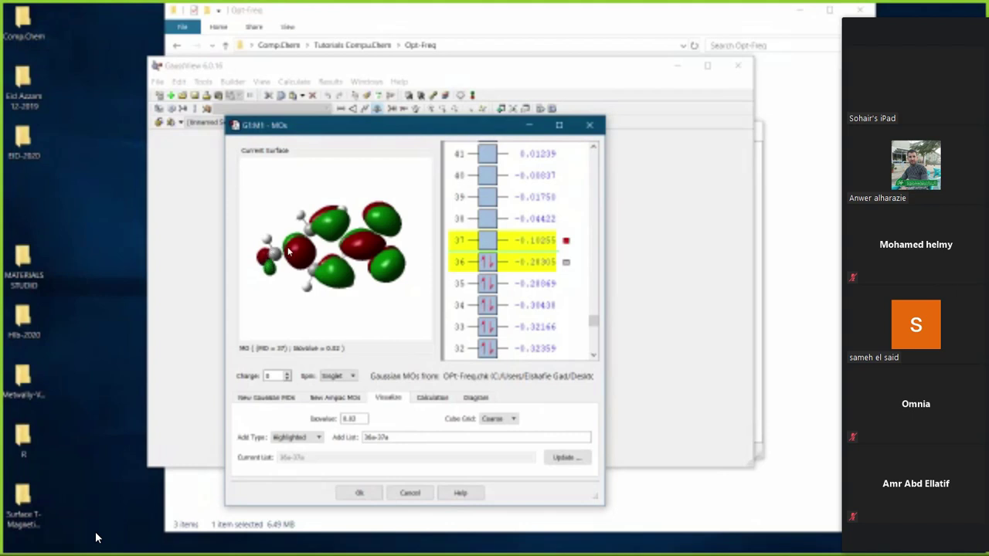
click(566, 263)
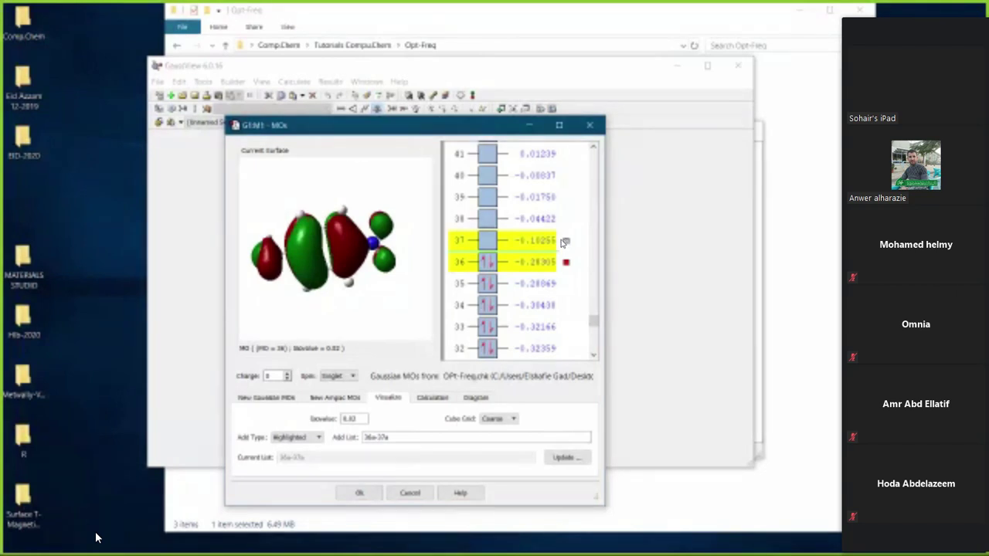
click(566, 242)
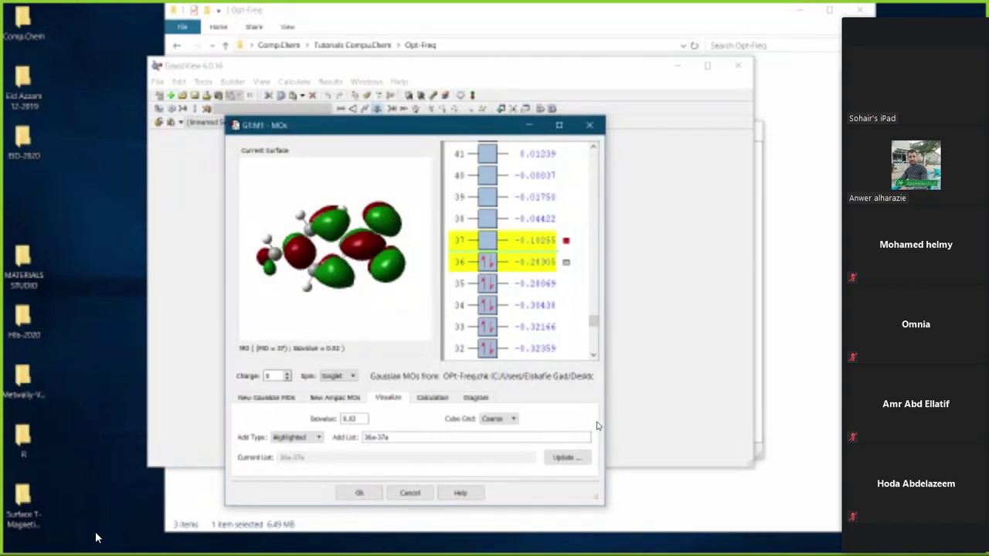
Close the MO editor and the GaussView windows of OPt-Freq.chk, and clear the Opt-Freq folder window from the desktop
click(591, 126)
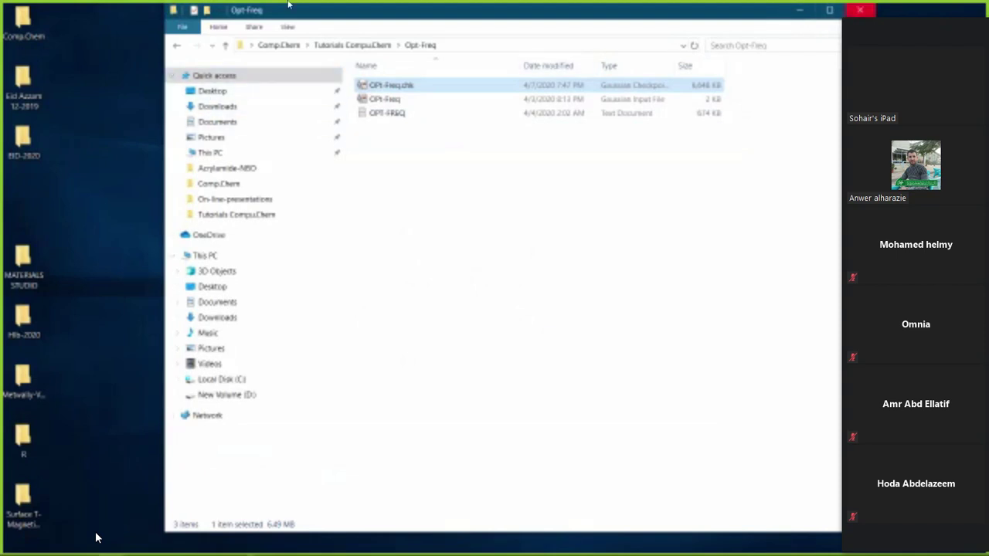
key(super+d)
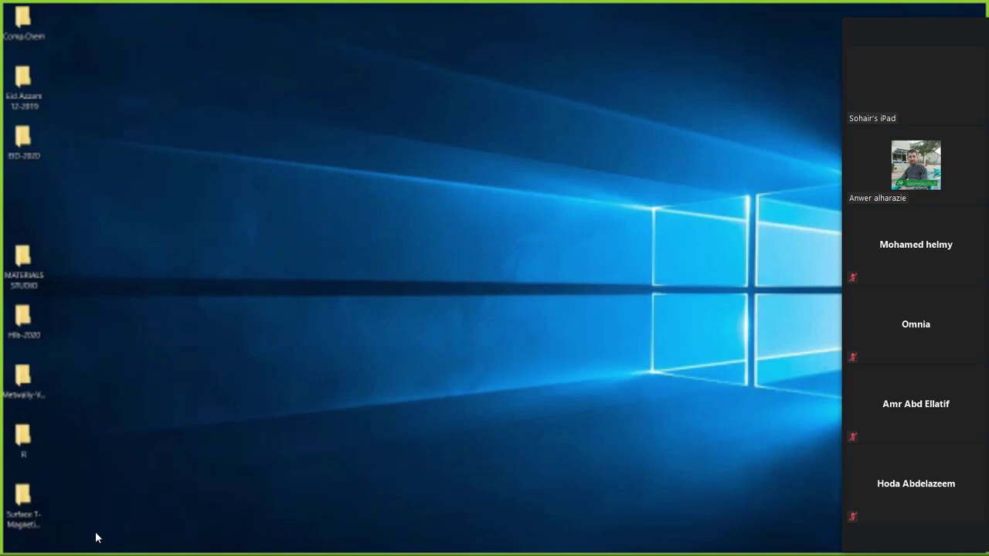
Open the DSSC project folder and launch its P10 project in Materials Studio
key(super+d)
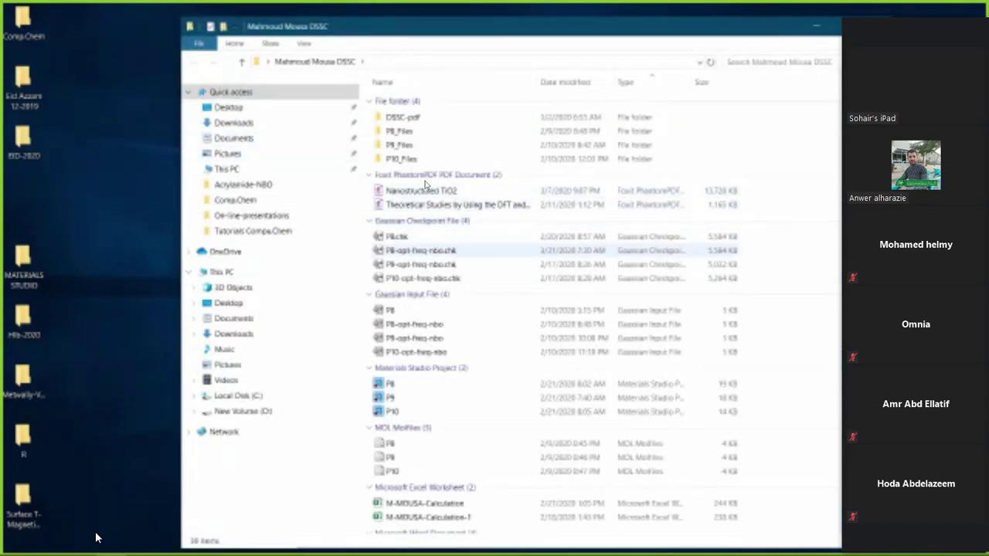
click(421, 133)
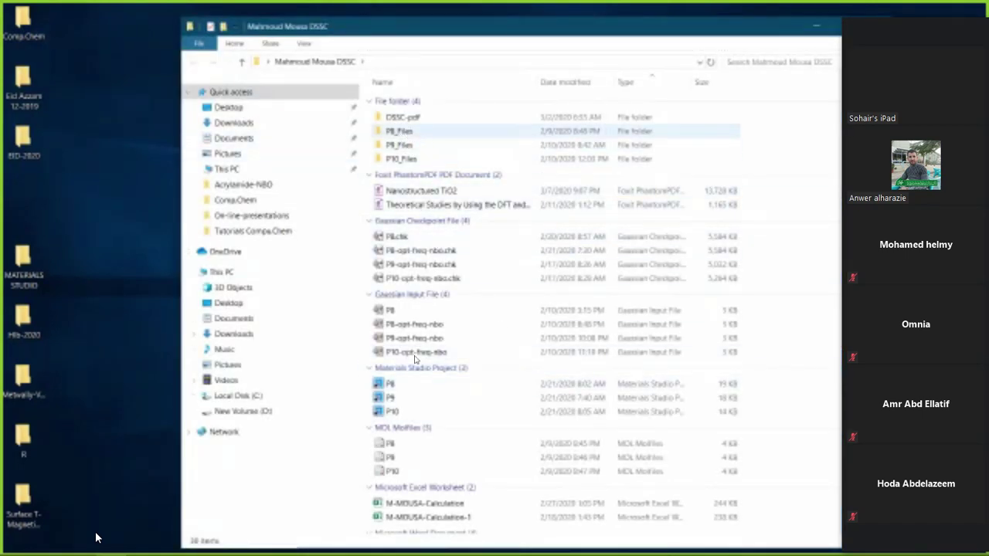
double_click(403, 412)
Check the screen recorder's elapsed time from the hidden notification icons and minimize its control window
key(super)
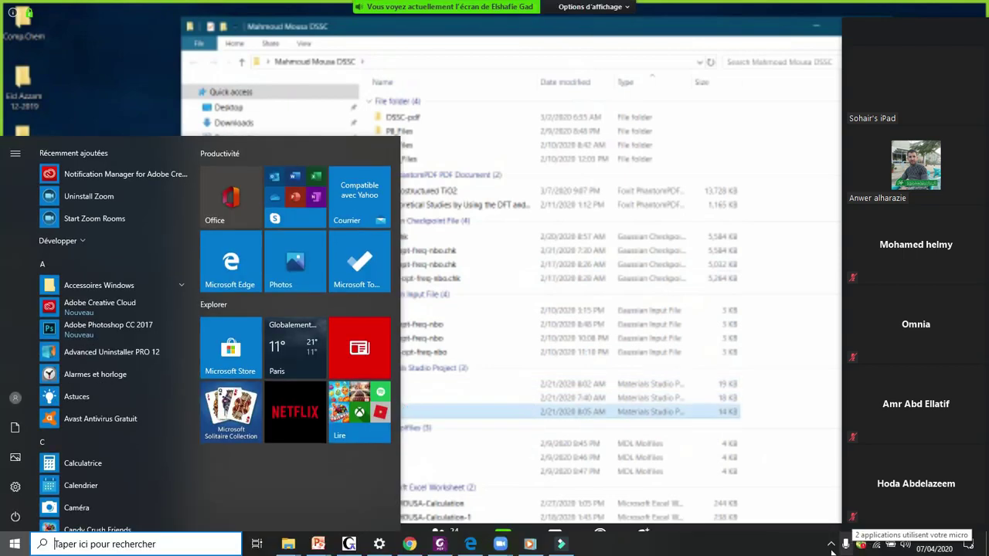
click(832, 544)
click(843, 518)
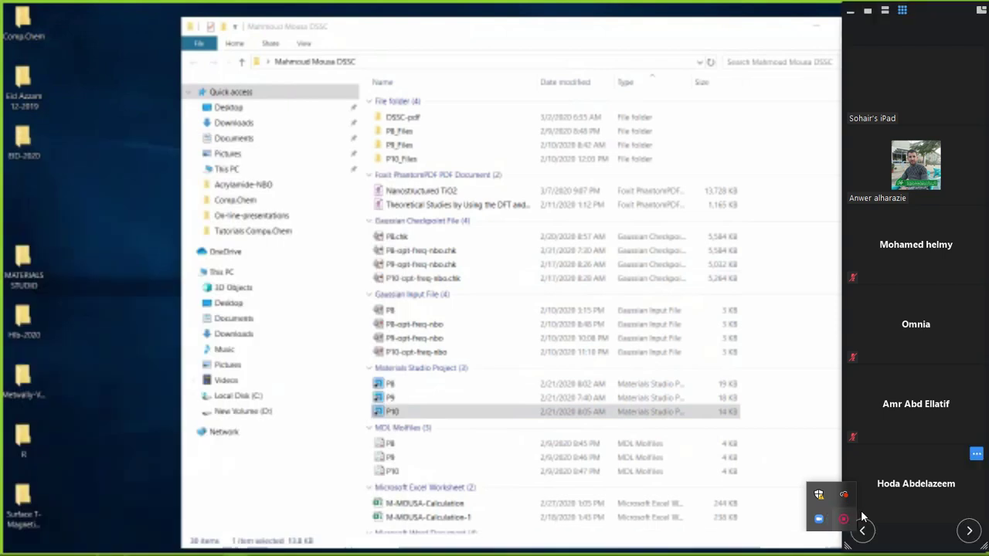
click(868, 530)
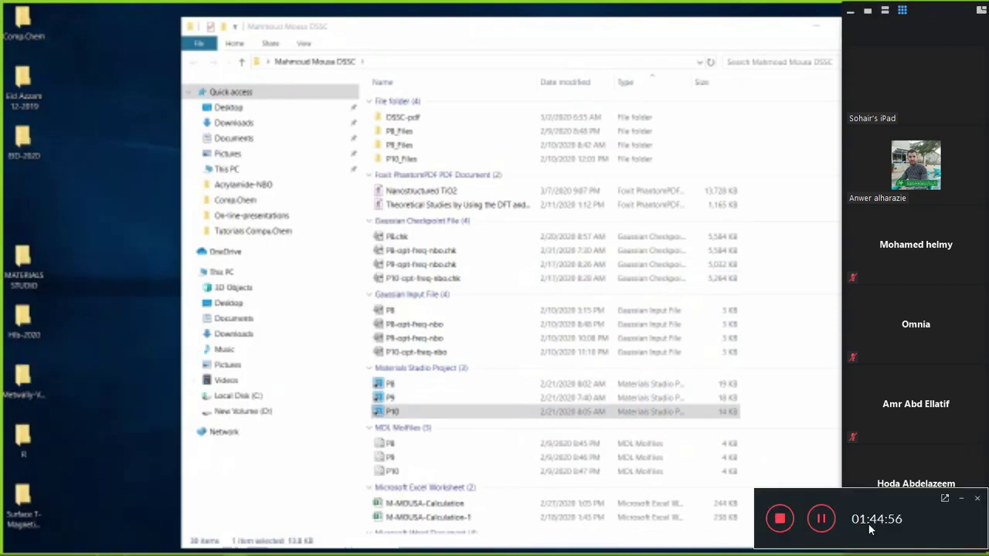
click(961, 500)
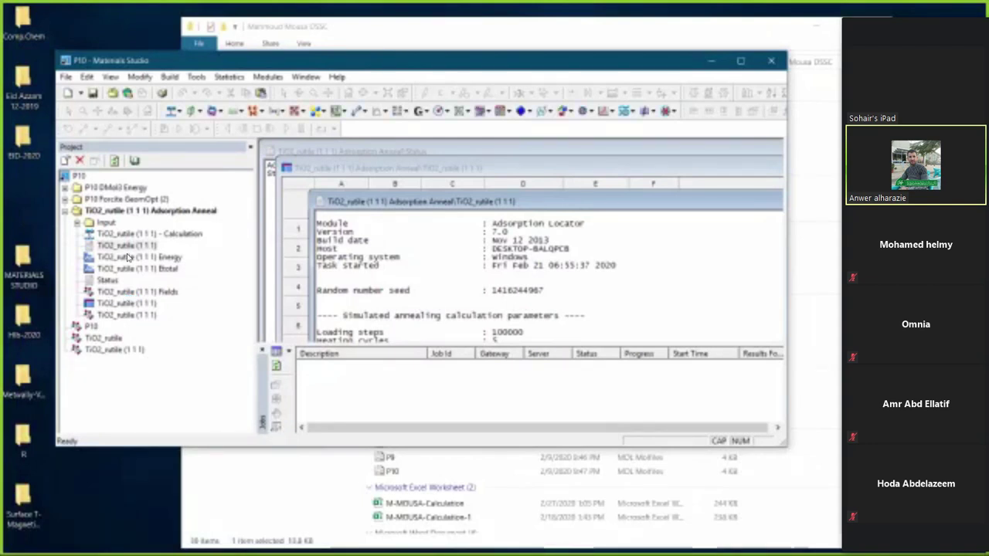
Close the P10 project in Materials Studio and open P8-opt-freq-nbo.chk in GaussView
click(771, 61)
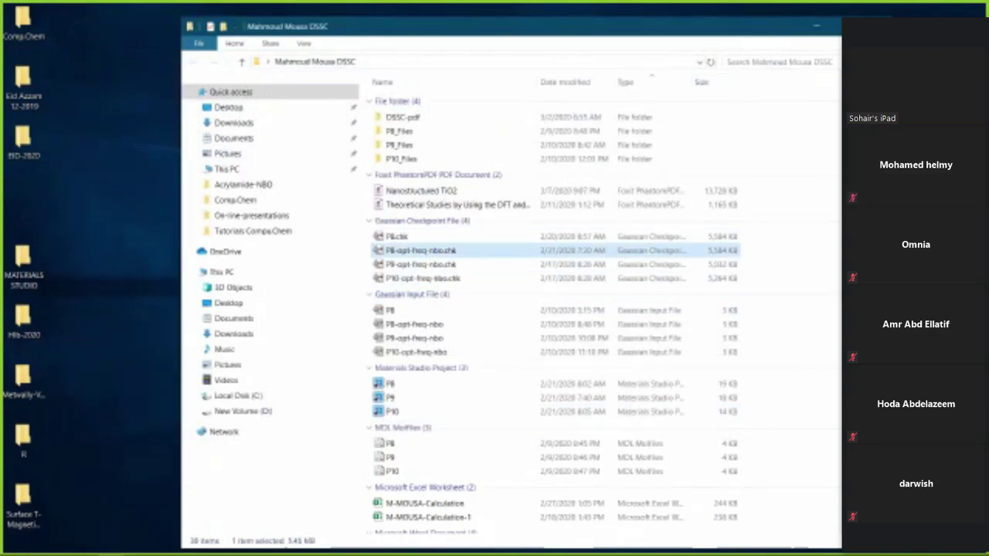
double_click(430, 257)
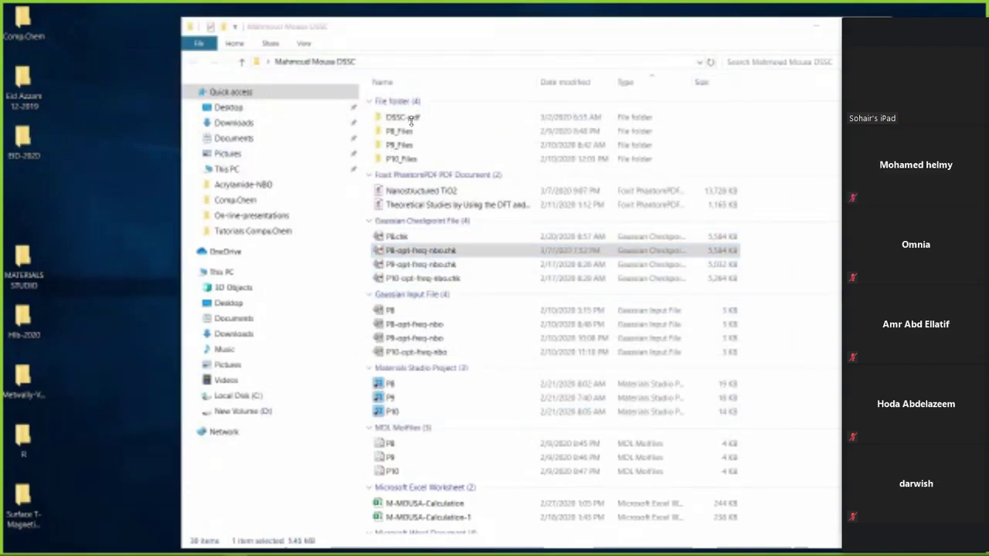
drag(423, 132, 395, 98)
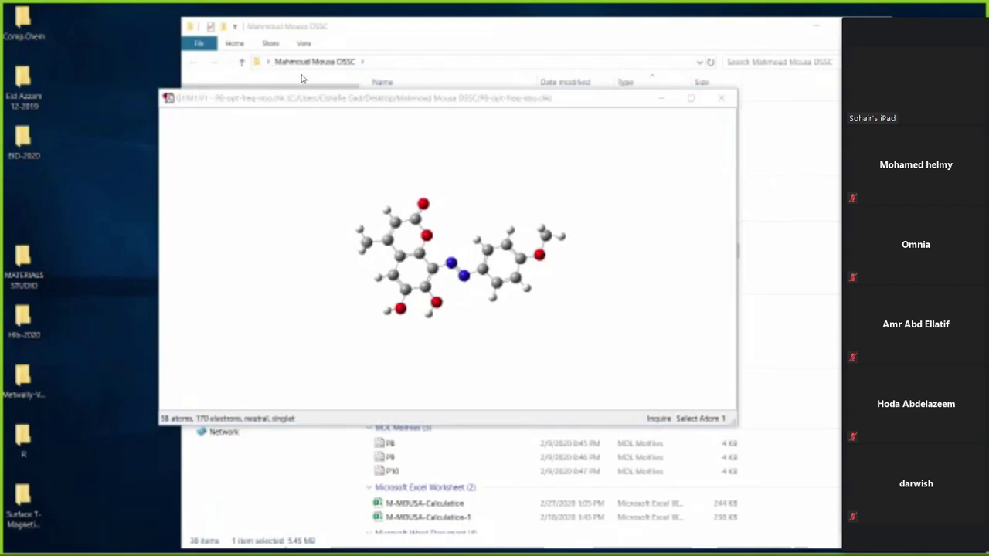
Open the MO editor for the P8 molecule, highlight orbitals 85 and 86, and generate their surfaces
drag(278, 38, 463, 96)
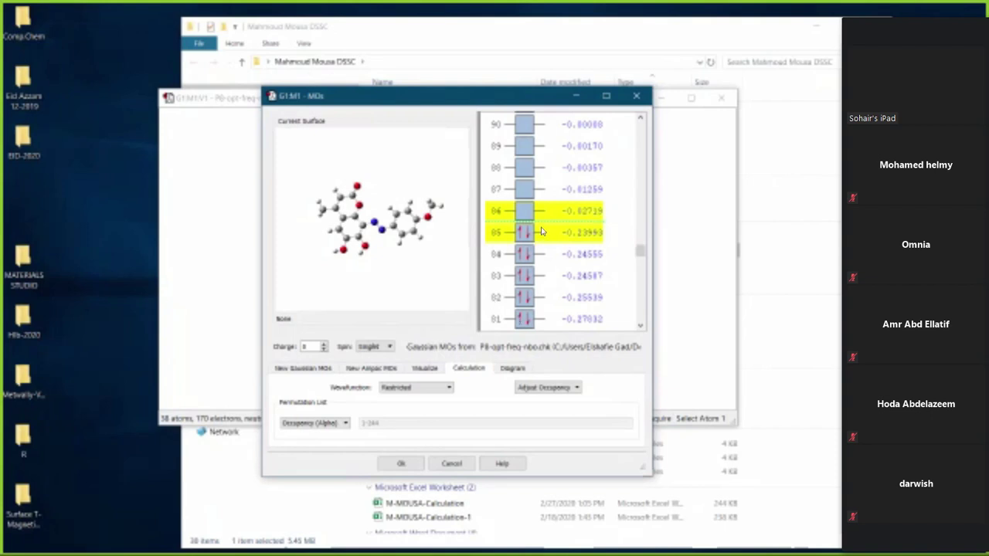
click(601, 210)
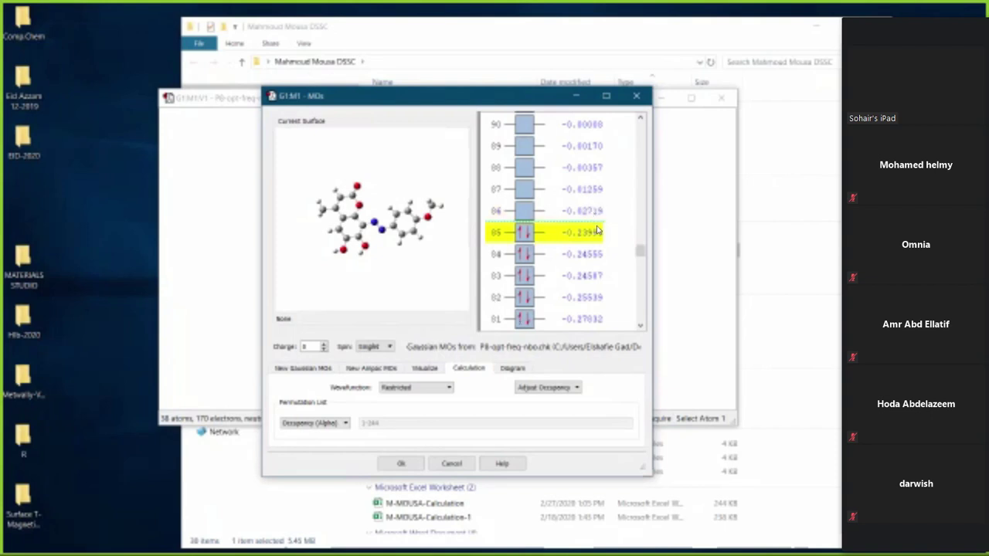
click(429, 369)
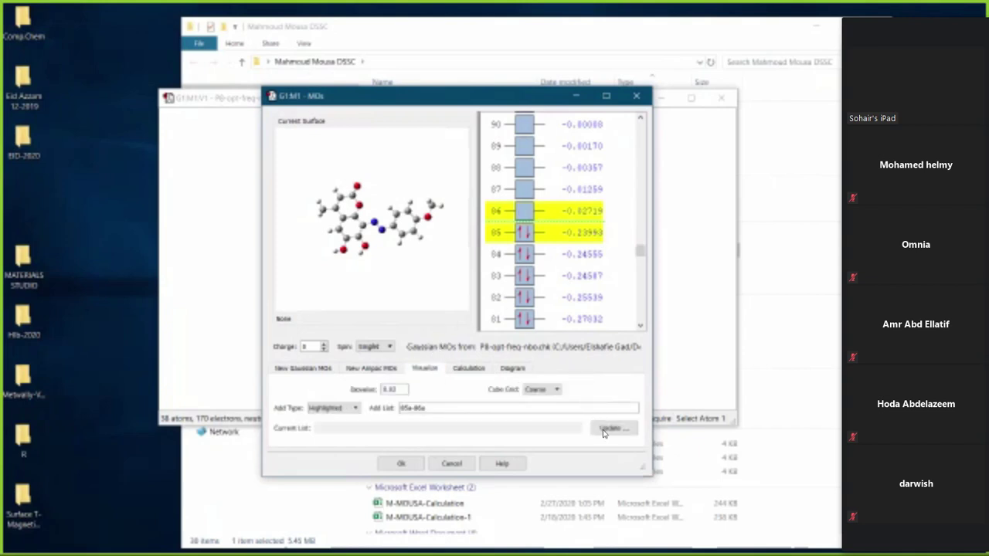
click(604, 429)
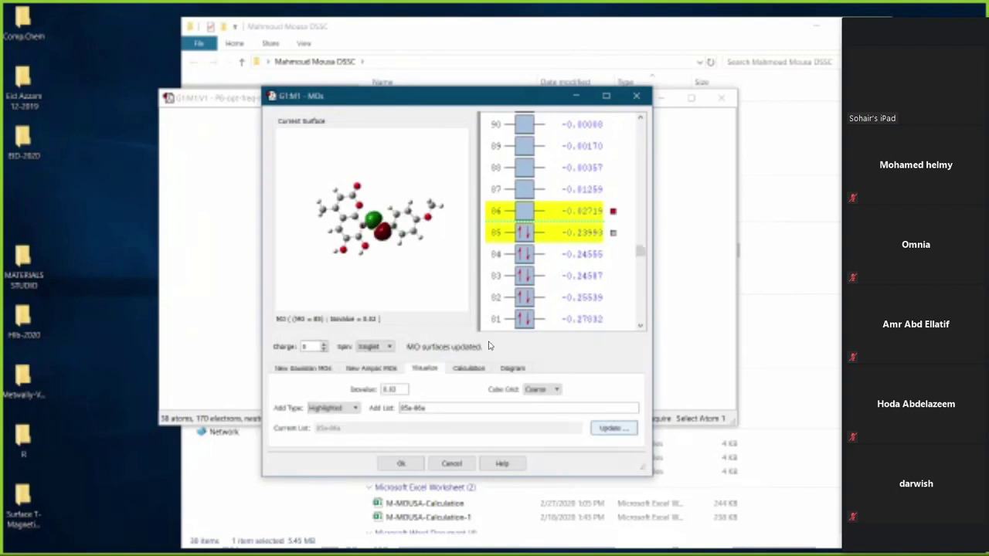
View the surfaces of orbitals 85 and 86 in turn and show the Image Capture option for the surface view
click(611, 234)
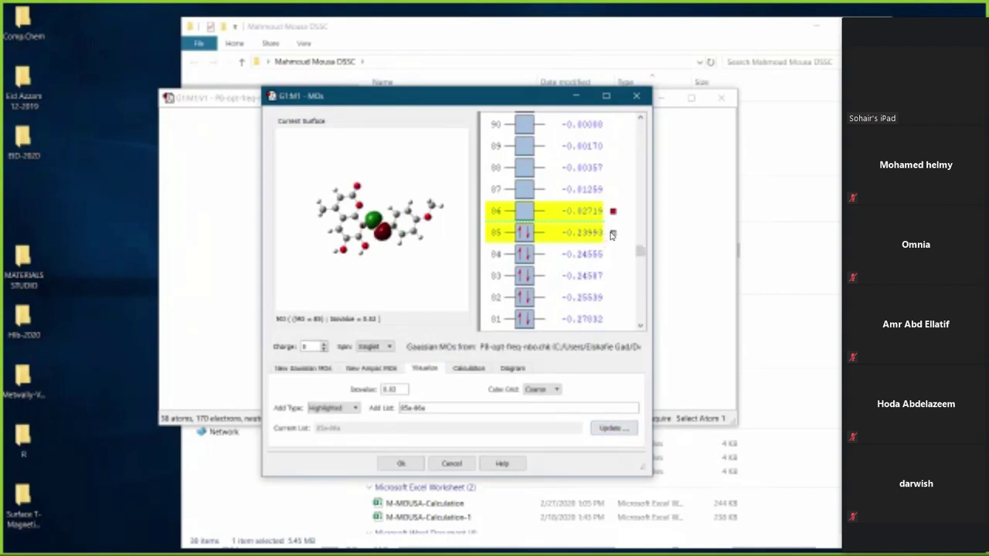
click(612, 233)
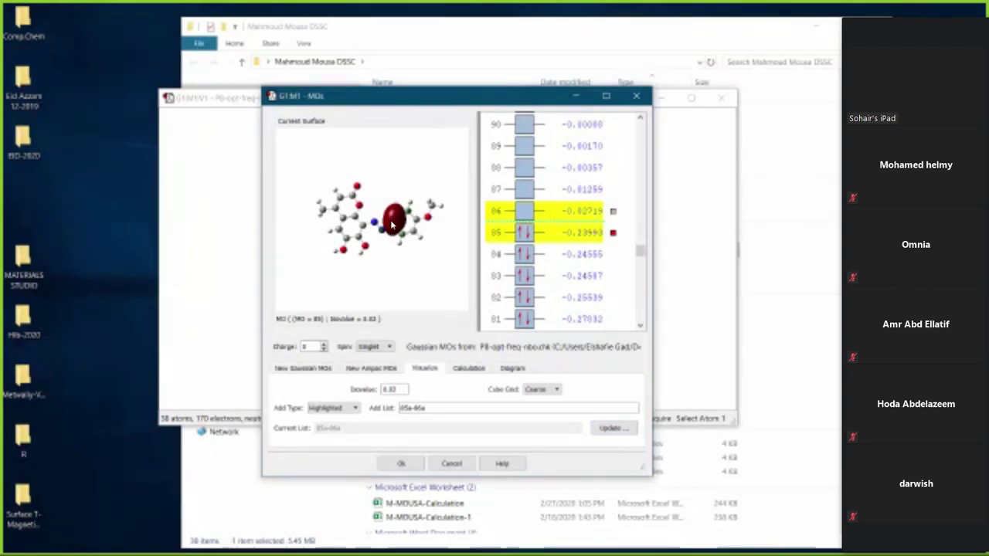
scroll(394, 224, up, 5)
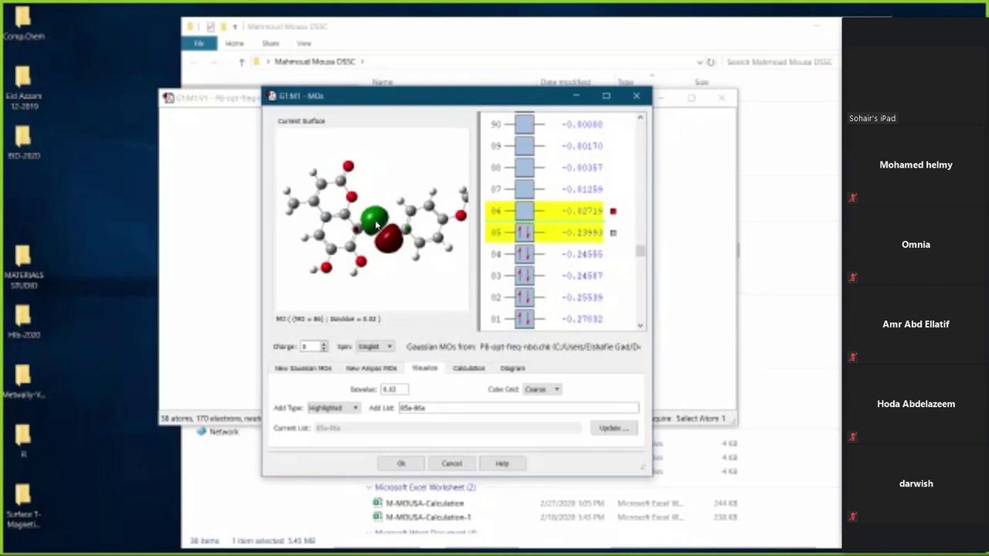
right_click(393, 179)
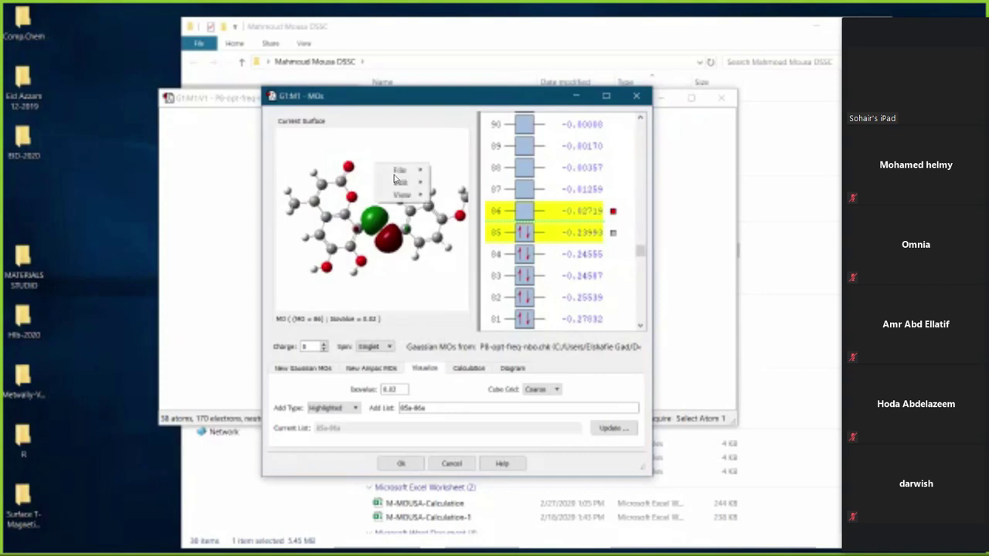
mouse_move(398, 170)
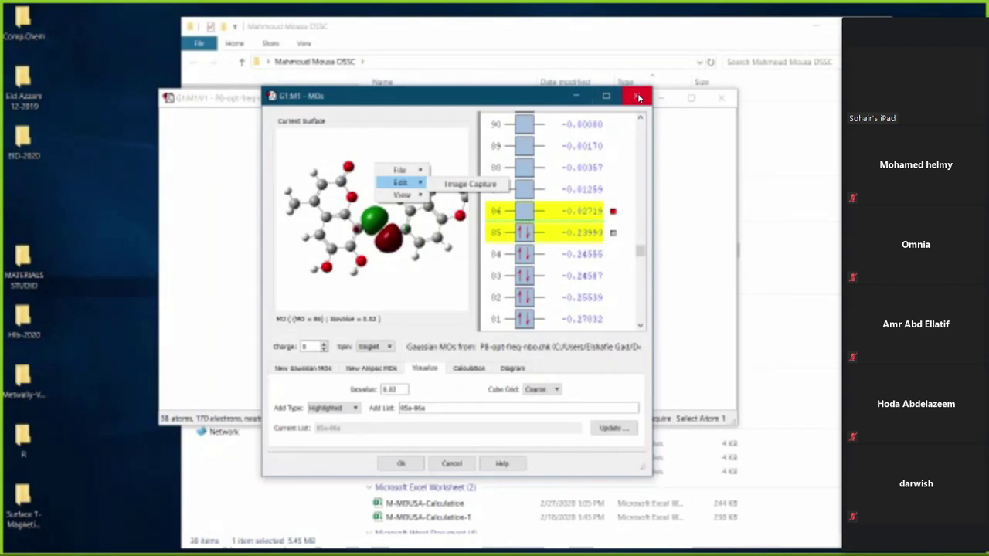
click(635, 98)
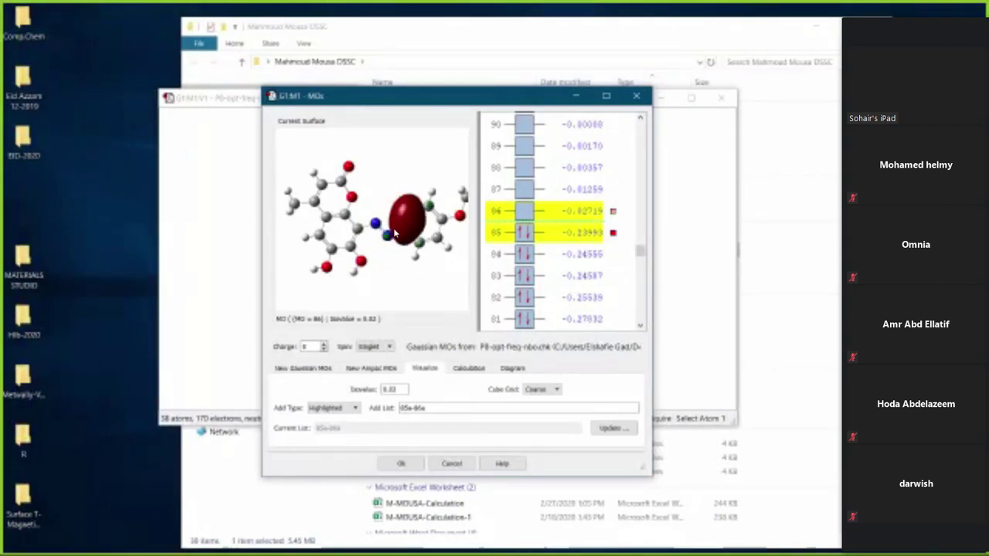
Examine the orbital 85 surface and the orbital 86 surface up close, and close the MO editor
scroll(437, 293, up, 3)
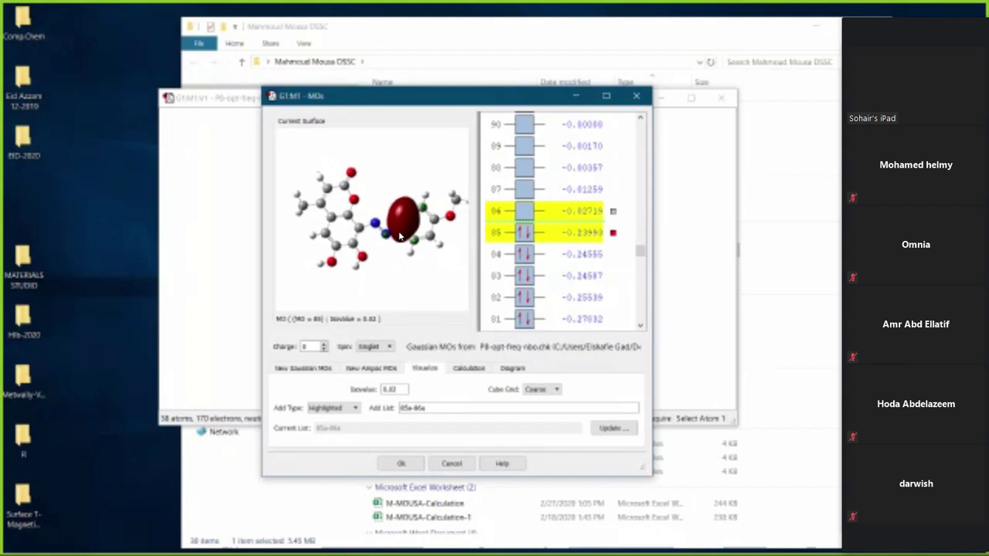
scroll(437, 293, up, 5)
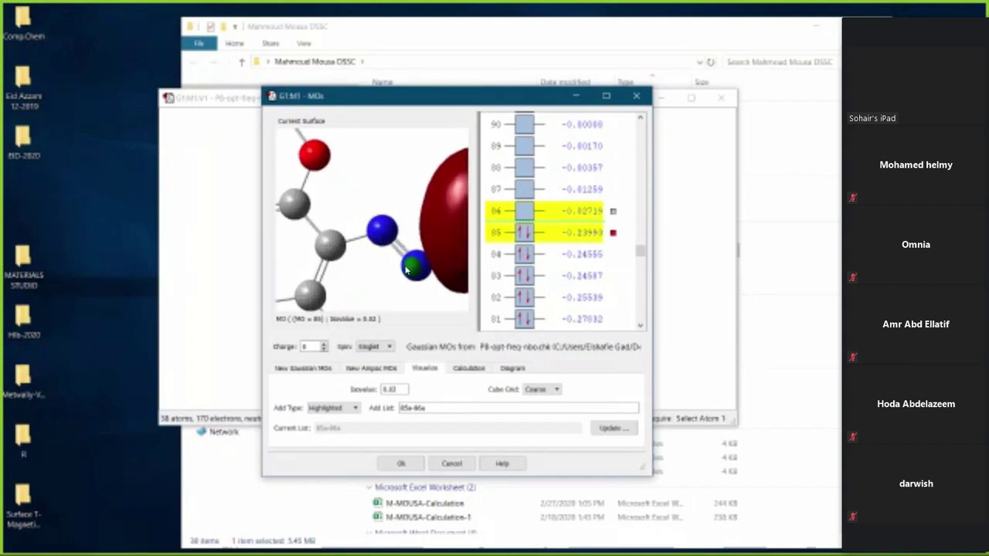
click(612, 212)
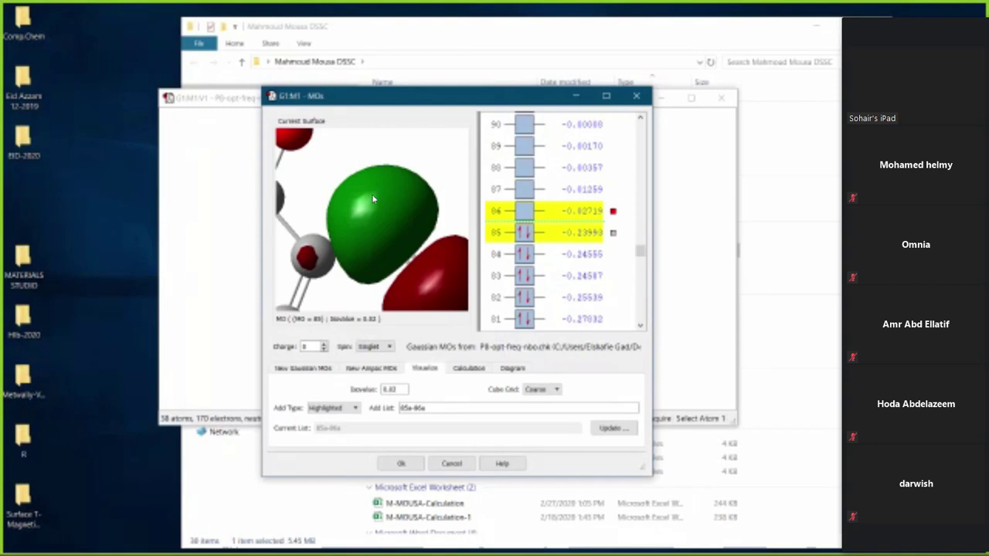
scroll(345, 192, down, 5)
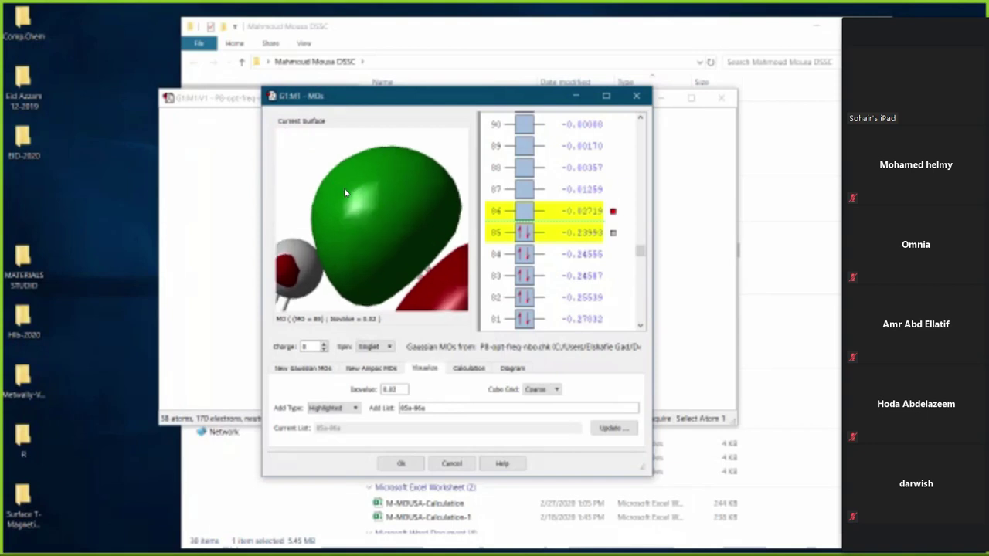
scroll(346, 193, down, 5)
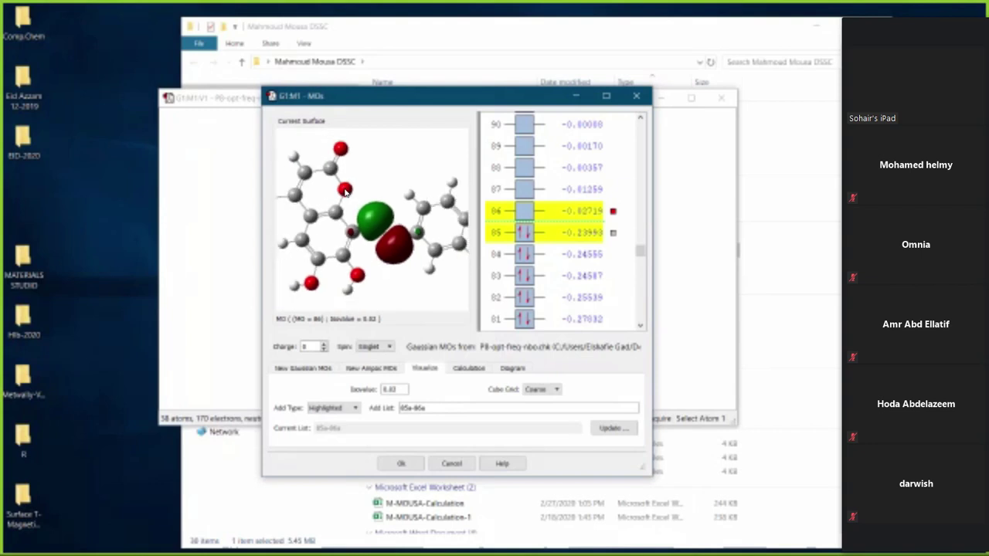
drag(323, 233, 298, 204)
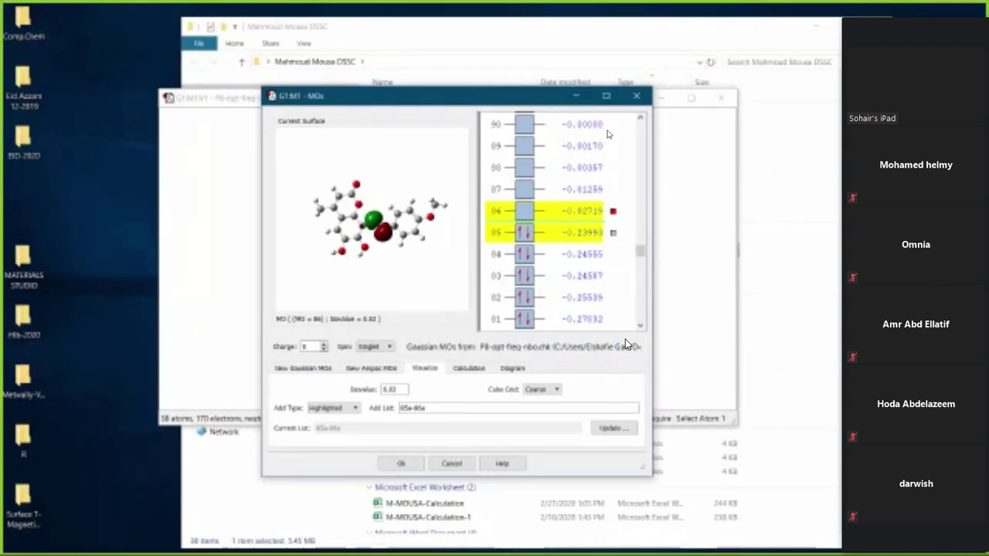
click(637, 96)
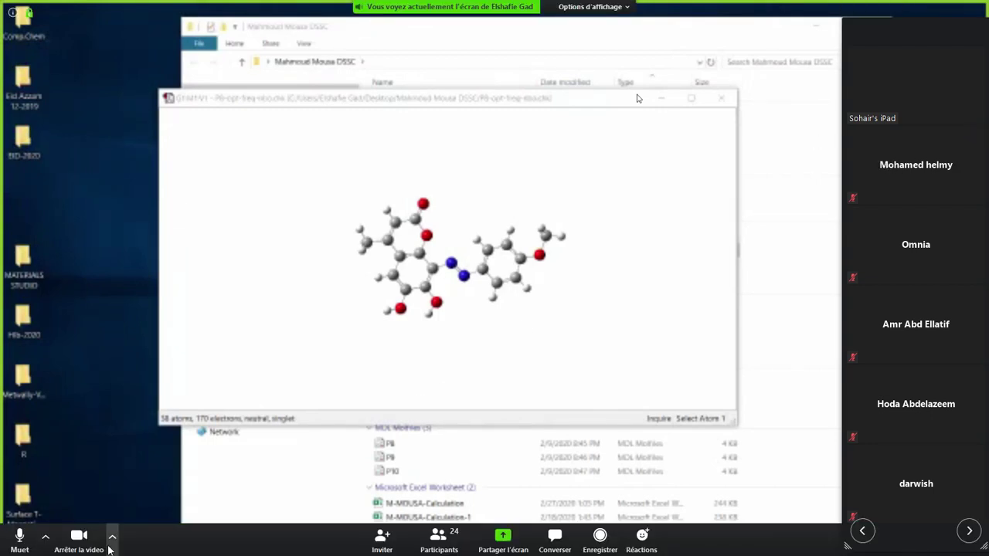
Mute the microphone in the Zoom meeting
click(20, 537)
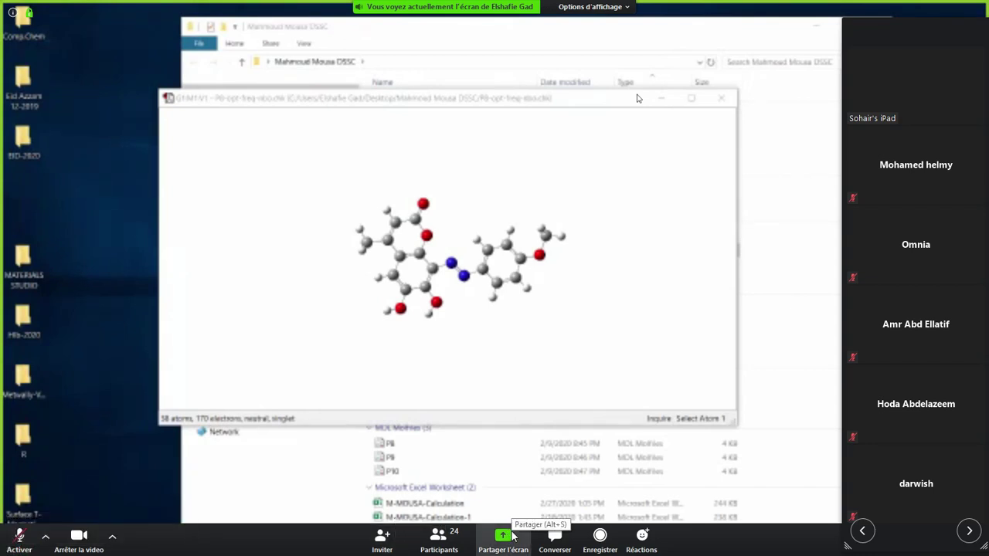
click(90, 541)
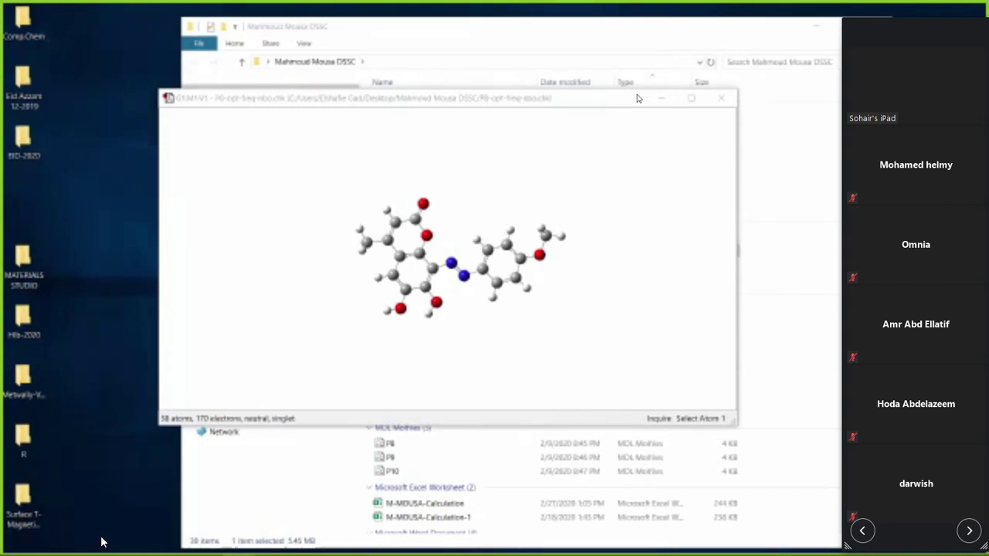
key(alt+a)
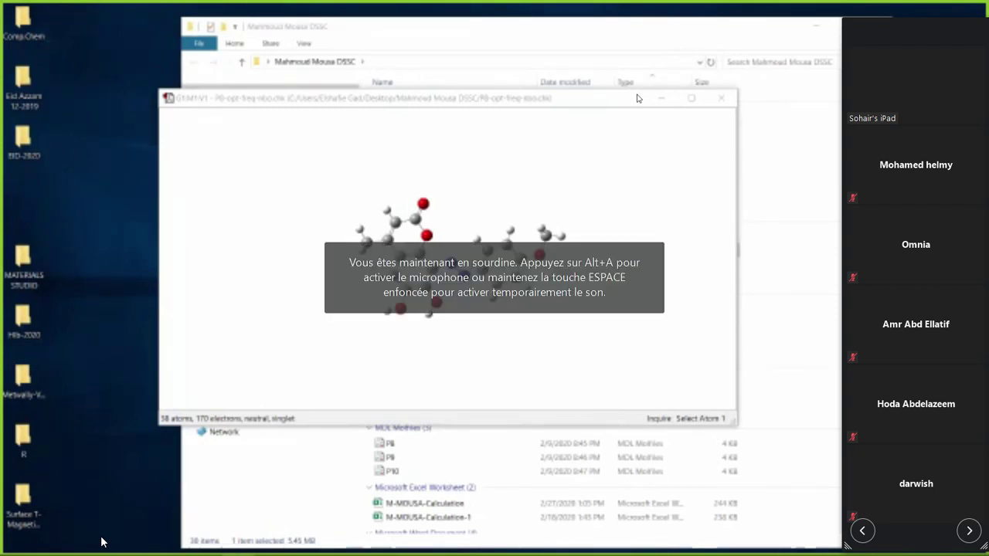